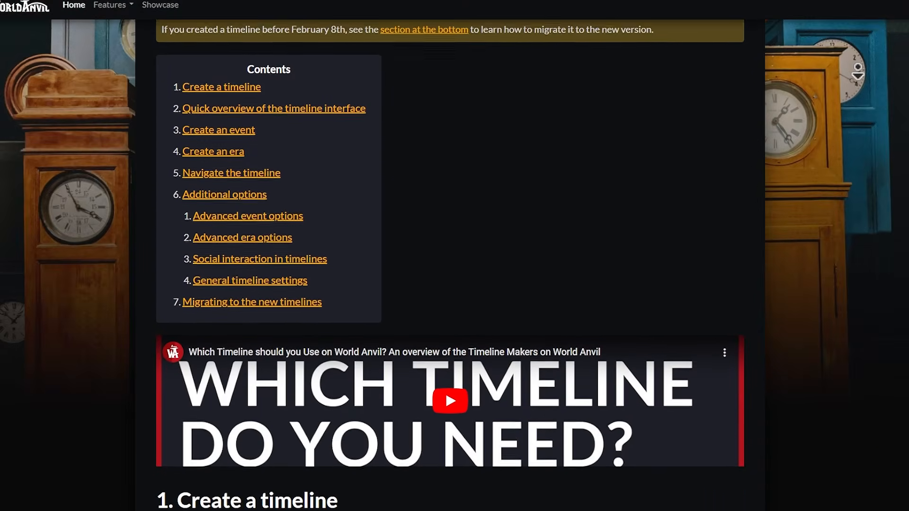
scroll(449, 265, "down", 4)
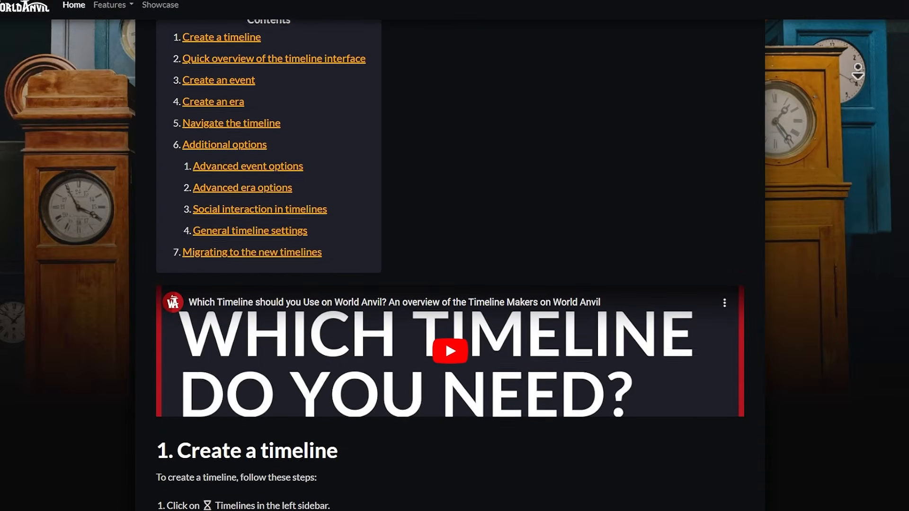
scroll(446, 265, "down", 1)
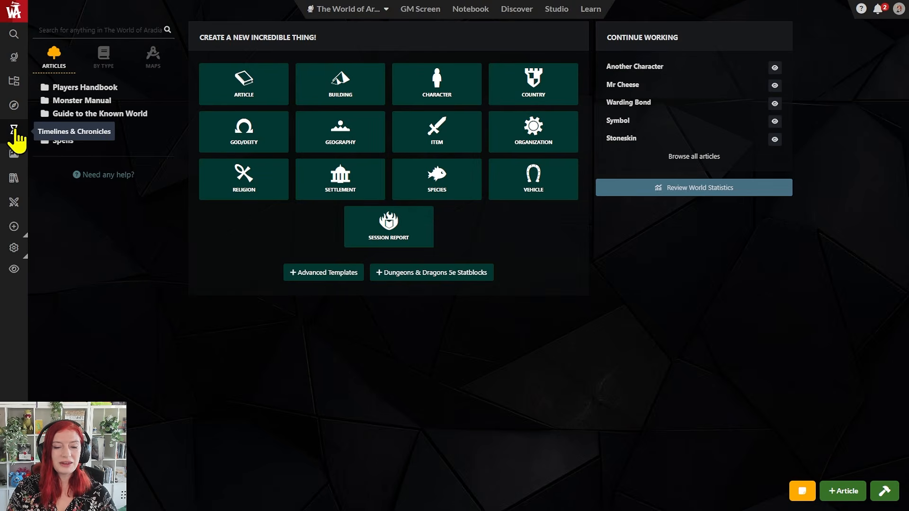
- Create a new timeline titled "The History of the Realms" and dismiss its welcome message
left_click(19, 132)
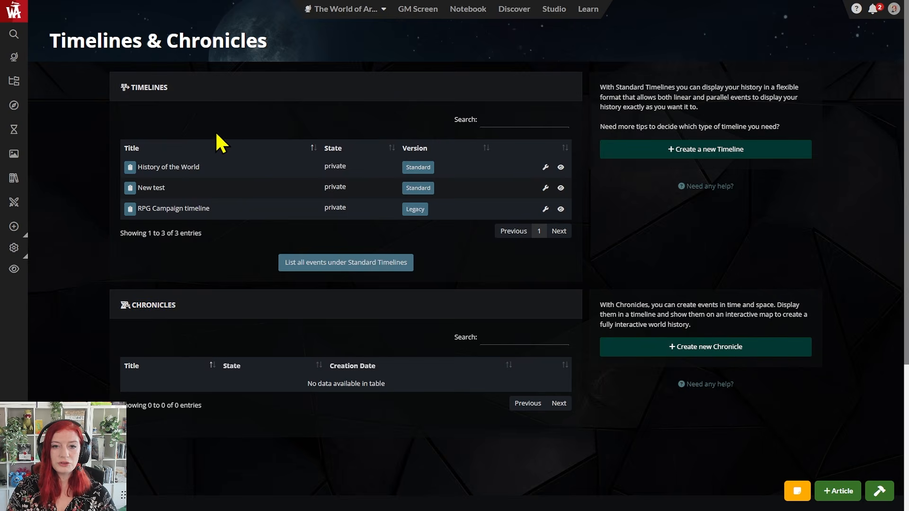
left_click(660, 148)
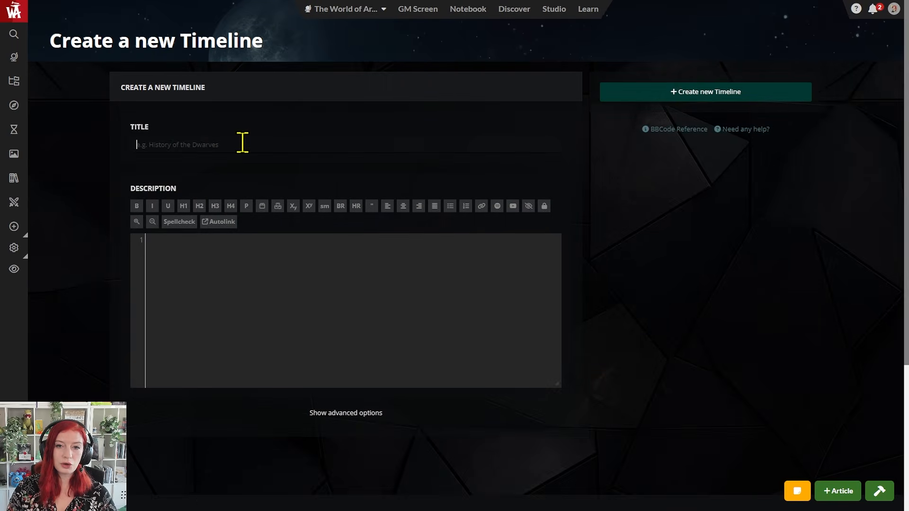
type("RPG Campaign timeline")
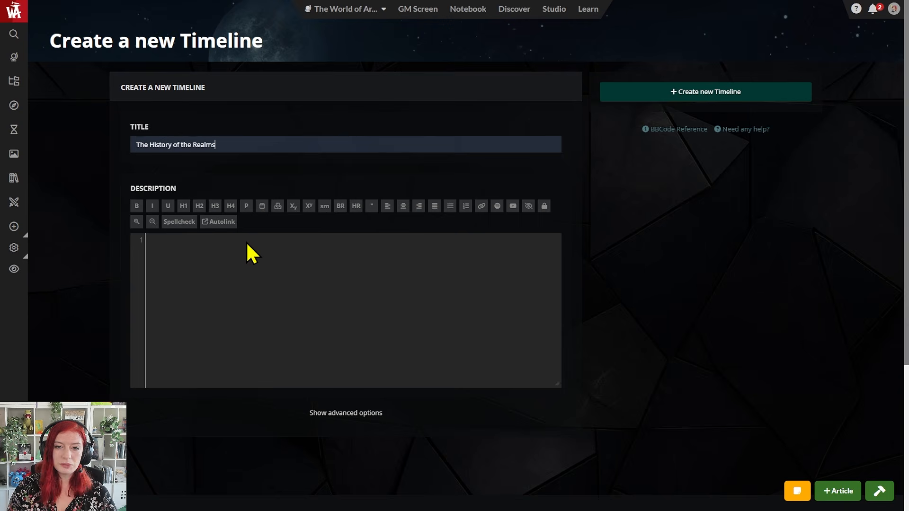
left_click(270, 285)
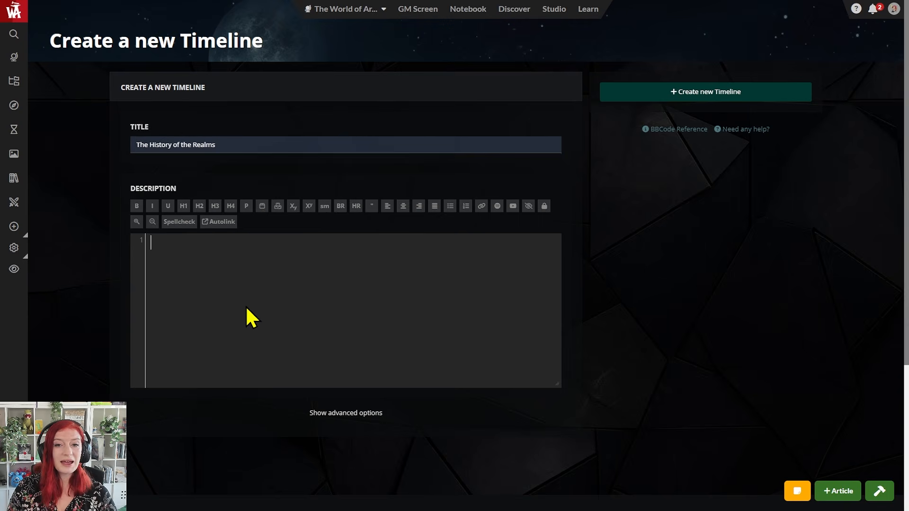
left_click(310, 410)
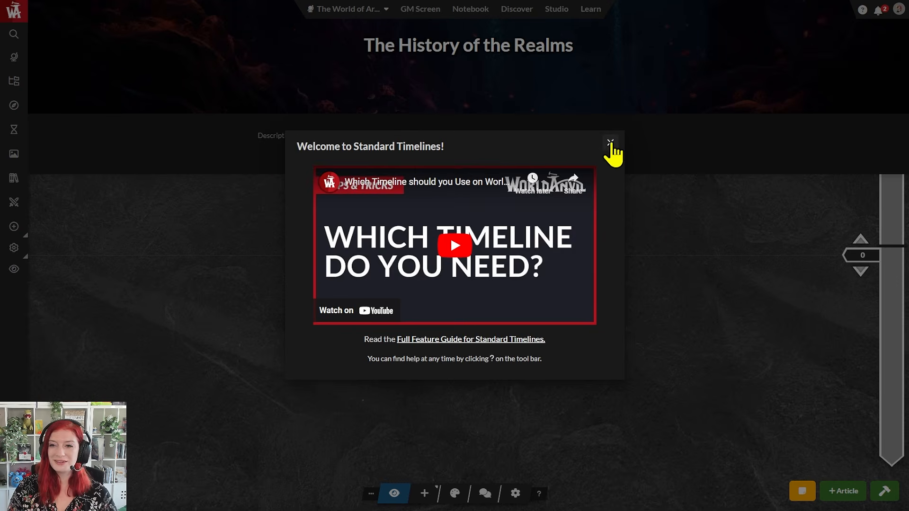
left_click(610, 143)
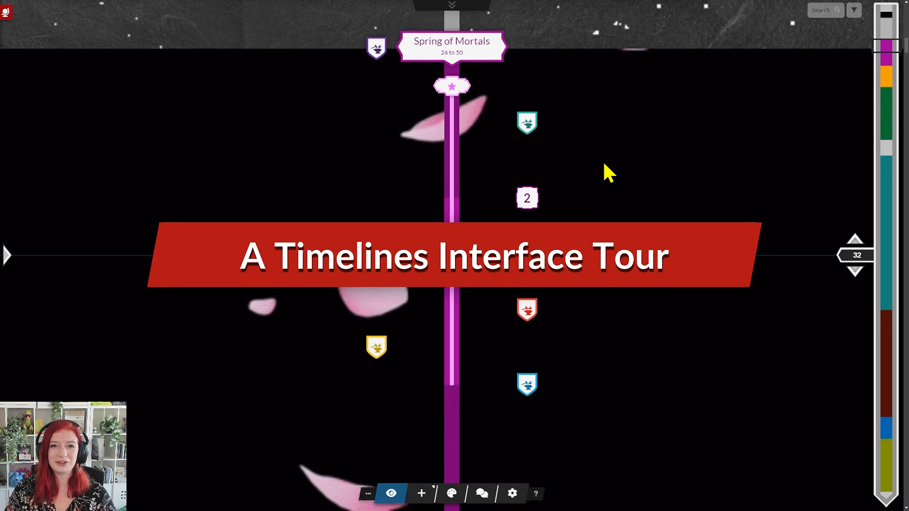
- Expand the History of the World timeline's header and examine its title, description and cover image choices without changing them
left_click(460, 6)
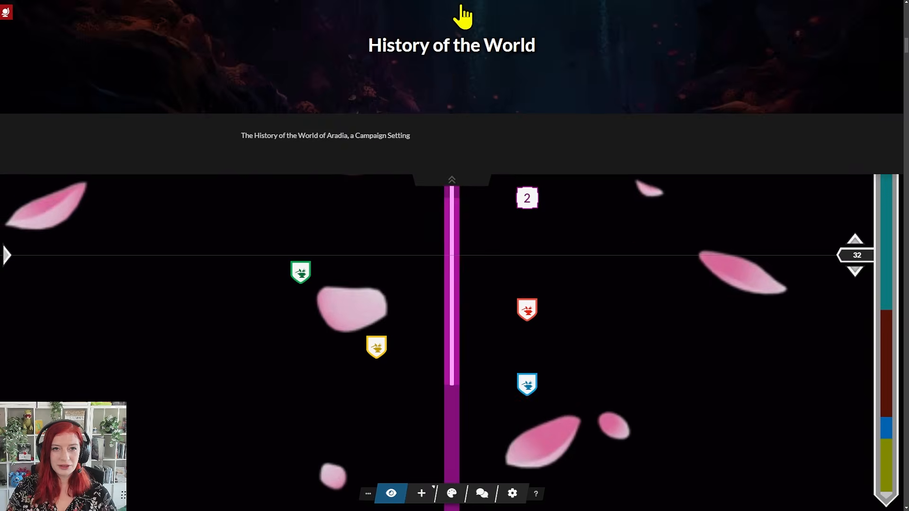
left_click_drag(371, 44, 544, 40)
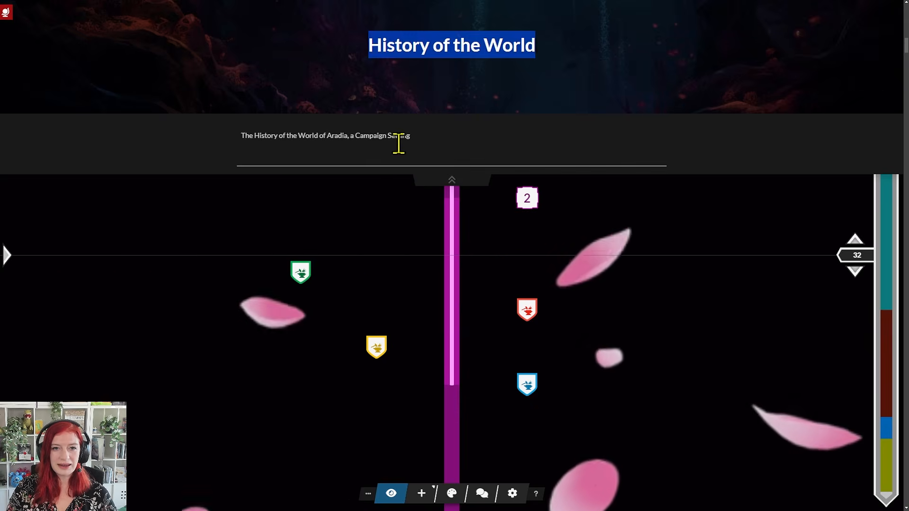
left_click_drag(400, 140, 175, 142)
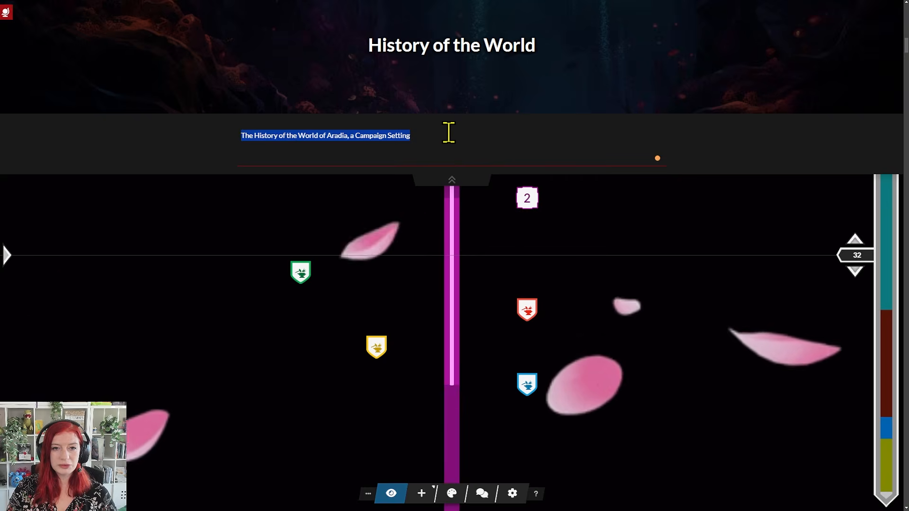
left_click(418, 133)
left_click(489, 40)
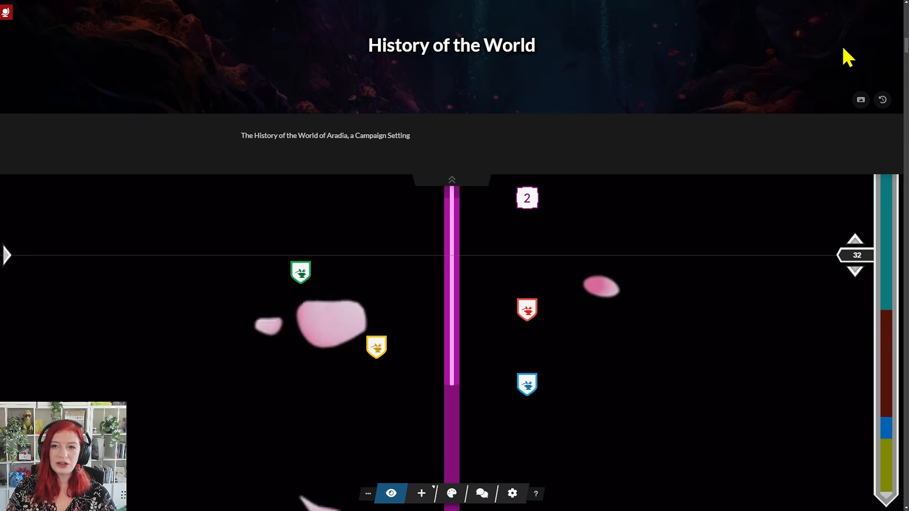
left_click(861, 100)
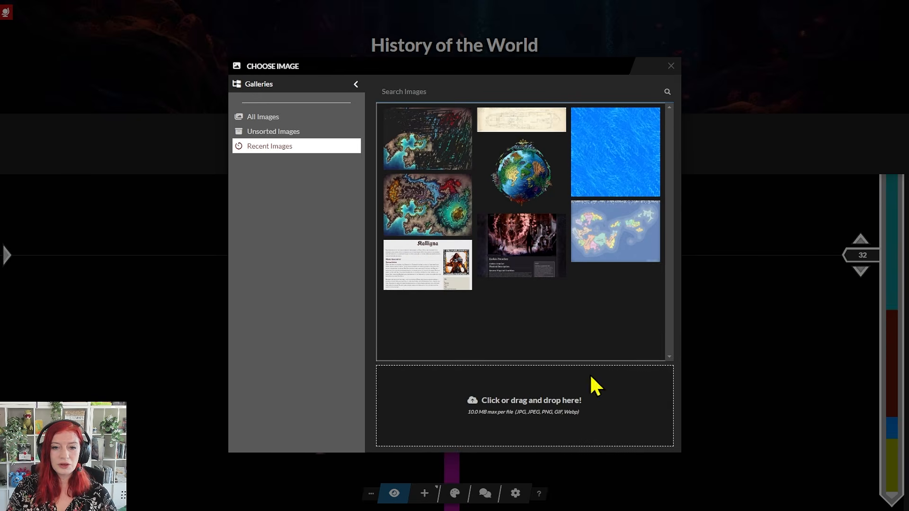
left_click(671, 66)
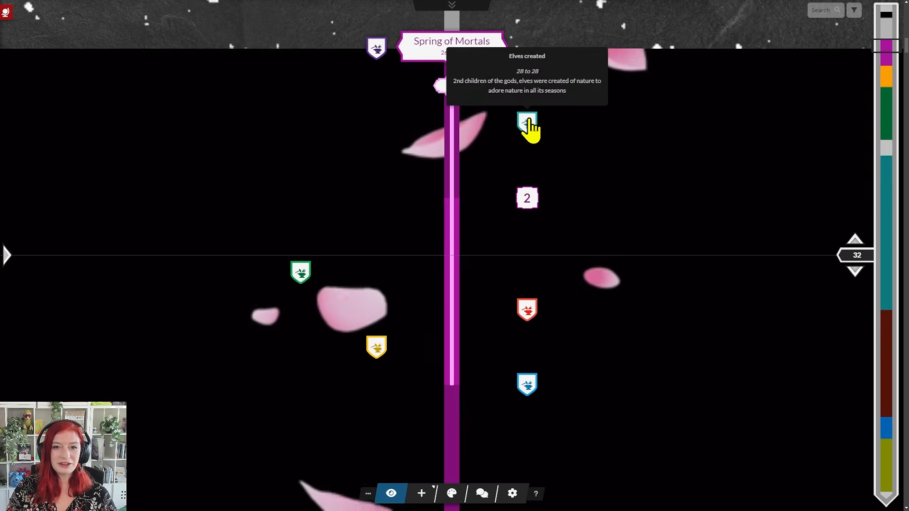
- Browse the timeline by advancing to the "Halflings created" event, and move further ahead into the orange era
scroll(652, 177, "down", 1)
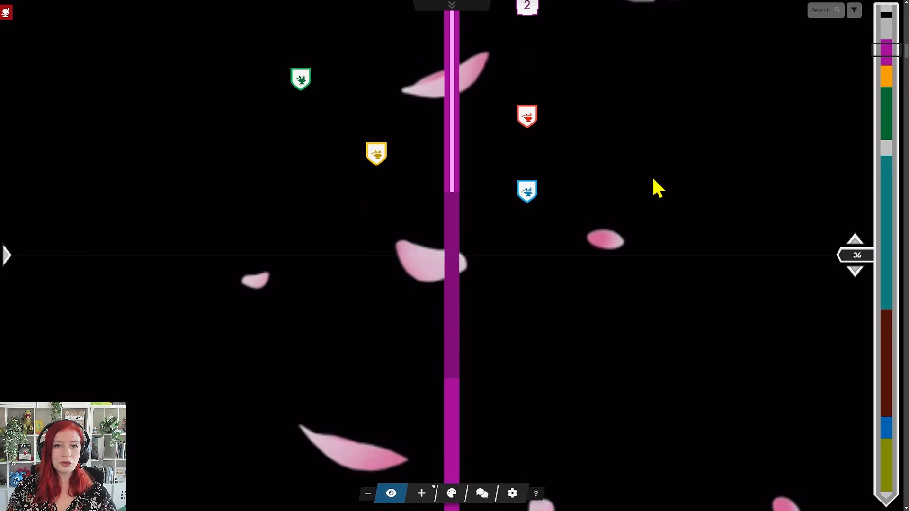
scroll(653, 176, "up", 1)
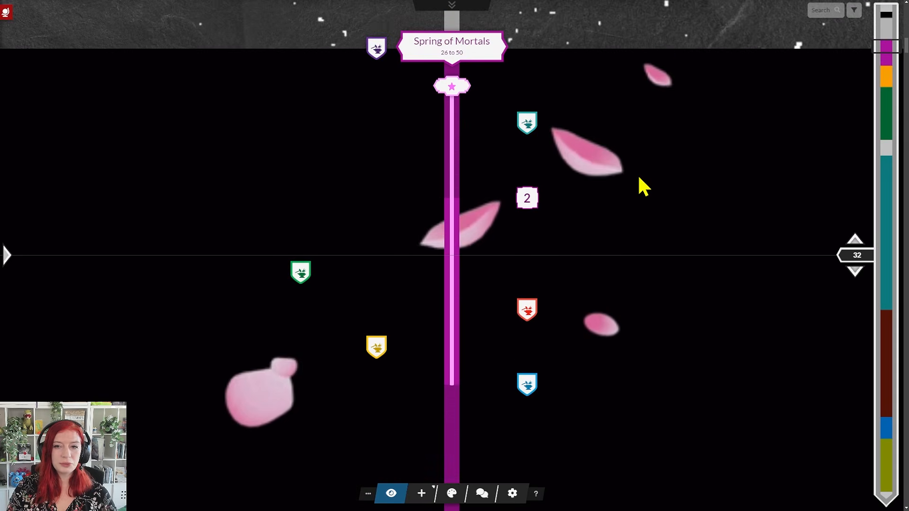
left_click(855, 275)
left_click(856, 274)
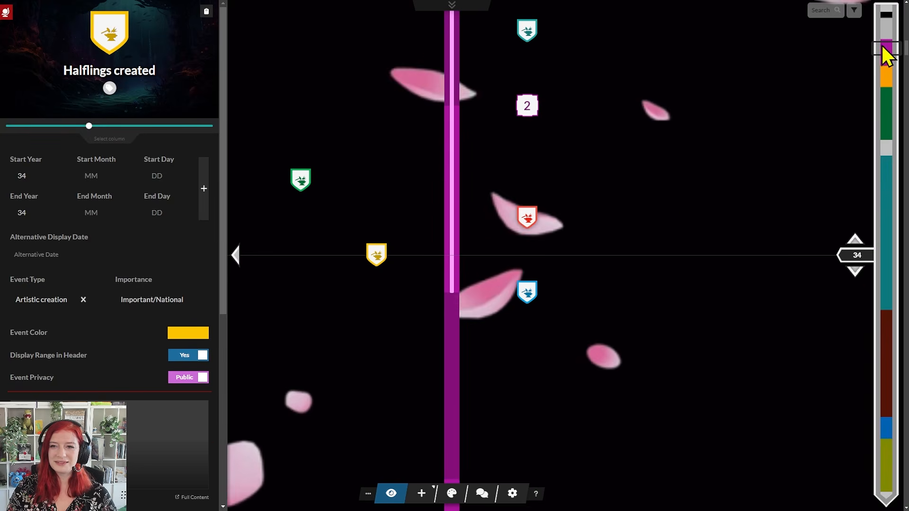
mouse_move(887, 49)
left_mouse_down()
mouse_move(887, 308)
mouse_move(887, 67)
left_mouse_up()
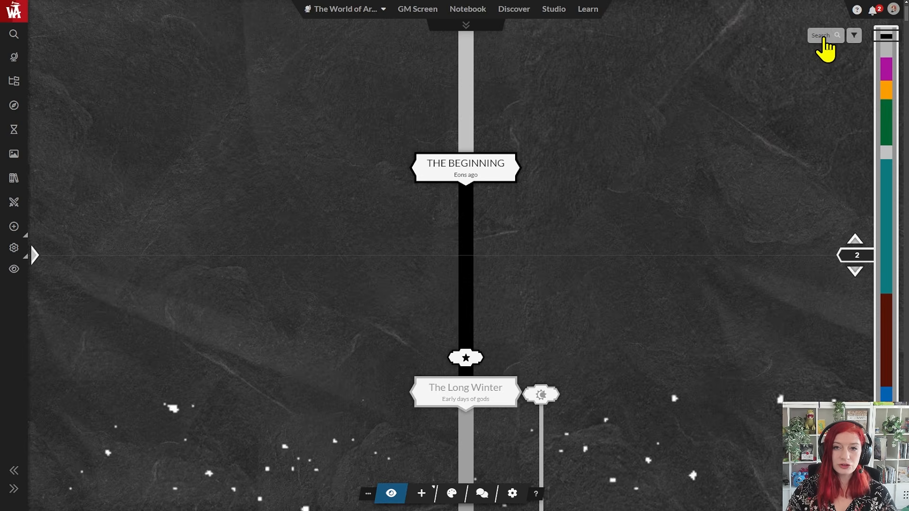
- Examine the timeline's filter options for tags, type of events, importance of events and subscriber groups
left_click(854, 36)
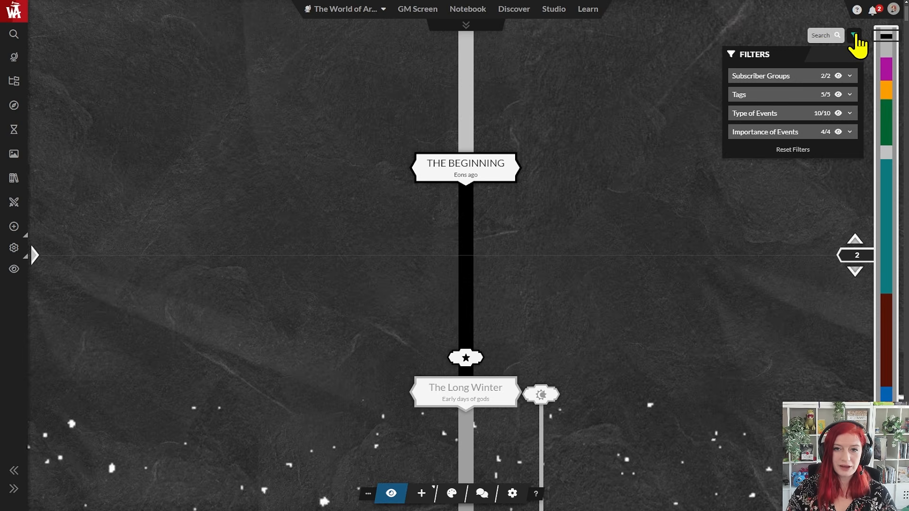
left_click(850, 94)
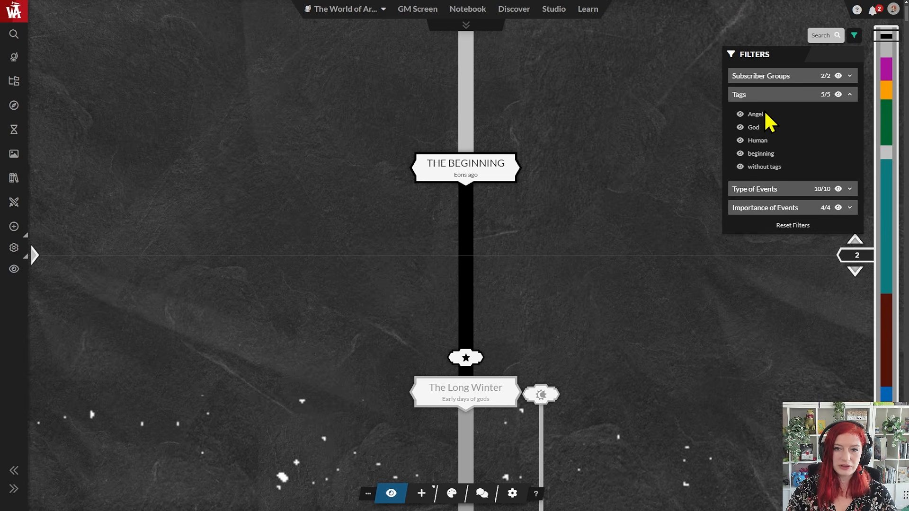
left_click(850, 189)
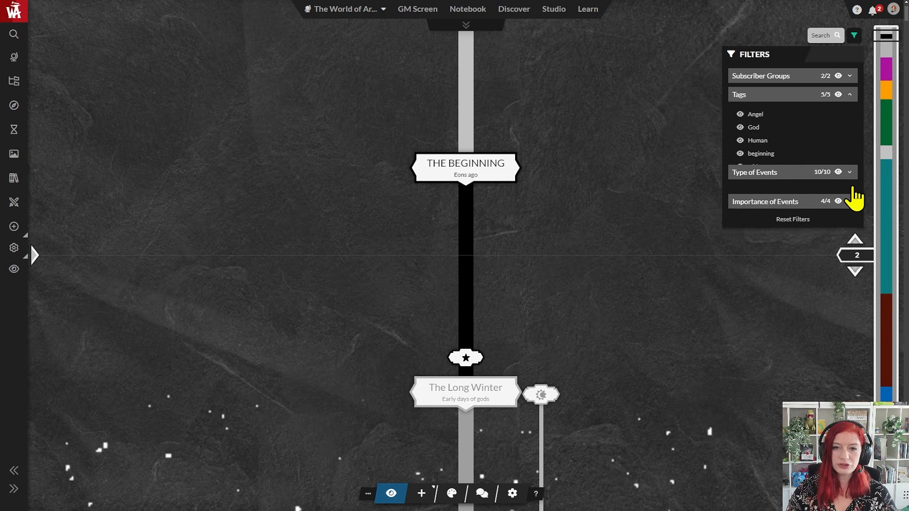
left_click(850, 226)
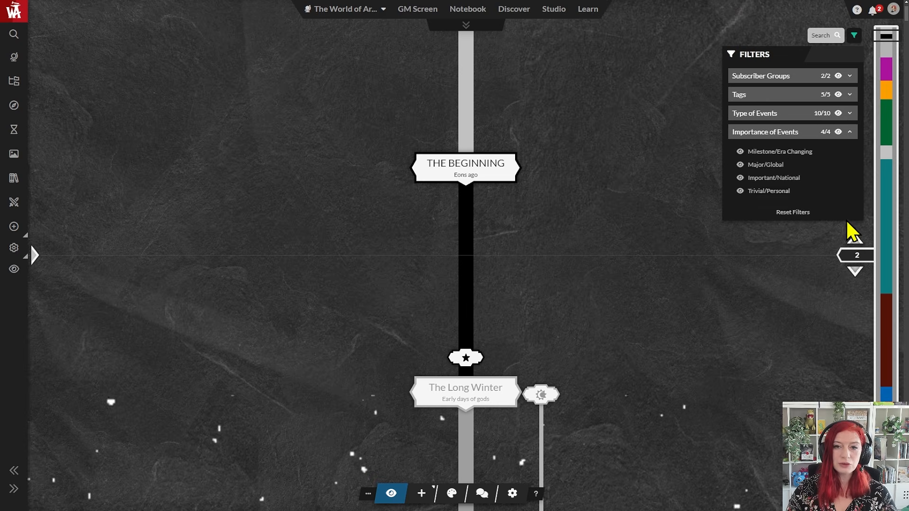
left_click(850, 132)
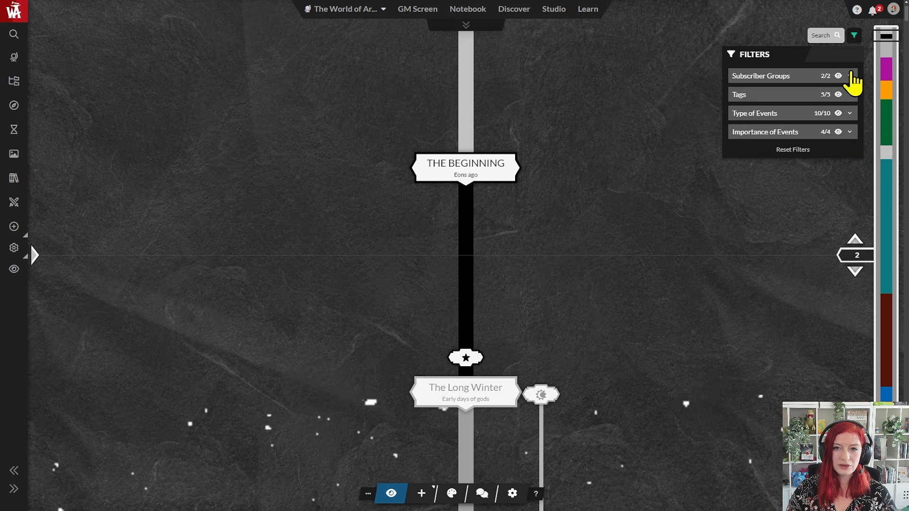
left_click(850, 76)
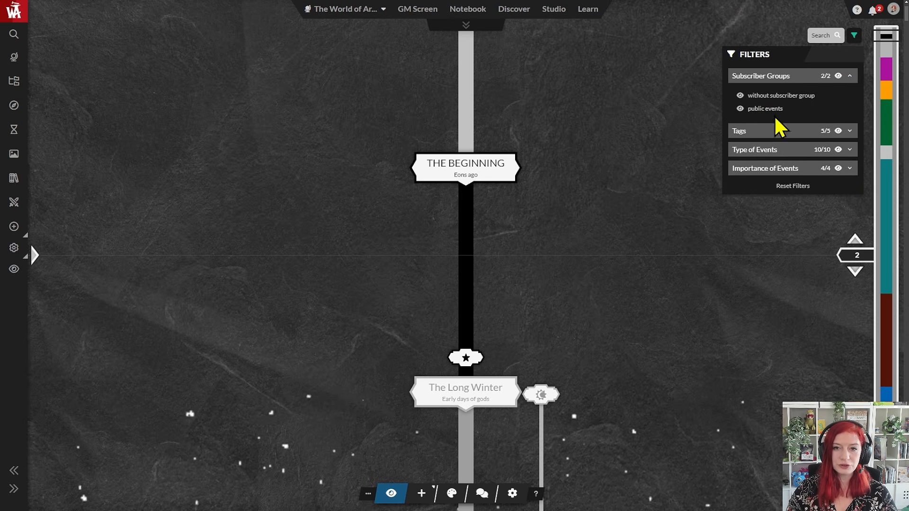
- Search the timeline for "orc", view the event Orcs "corrupt" the angels, and close its details
left_click(818, 36)
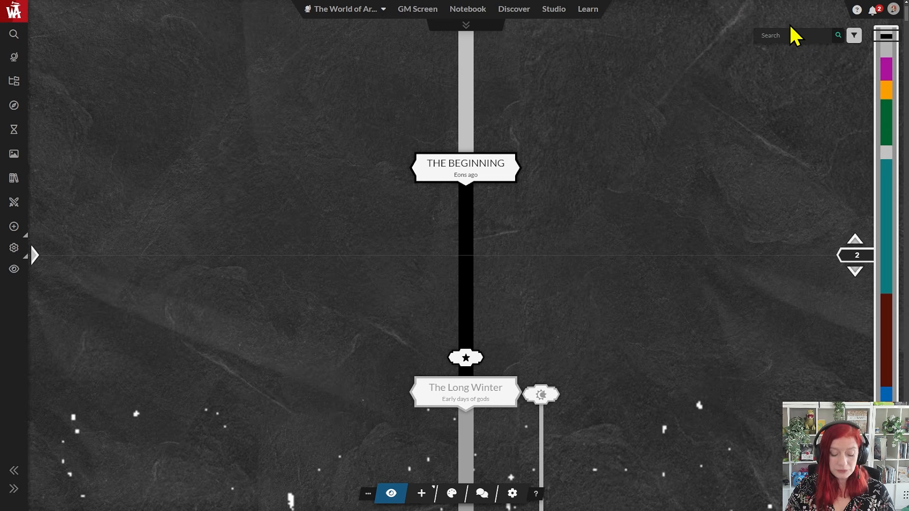
type("orc")
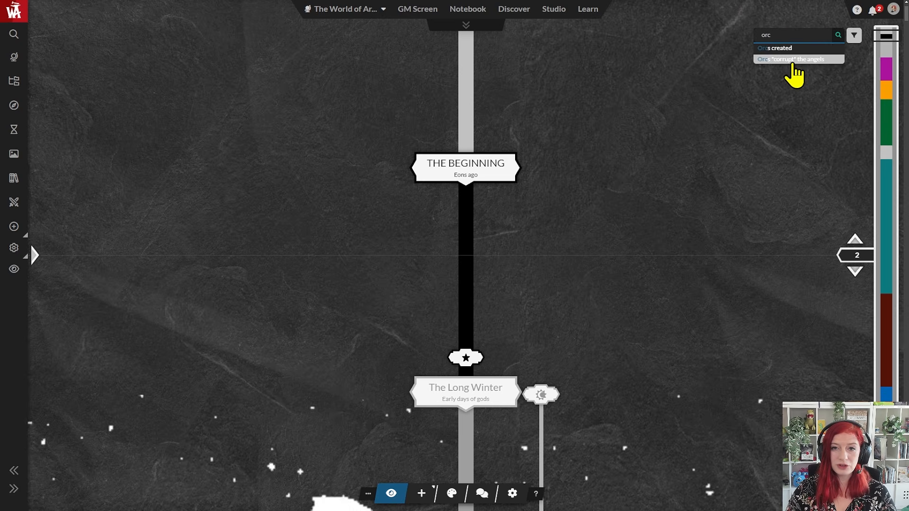
left_click(793, 60)
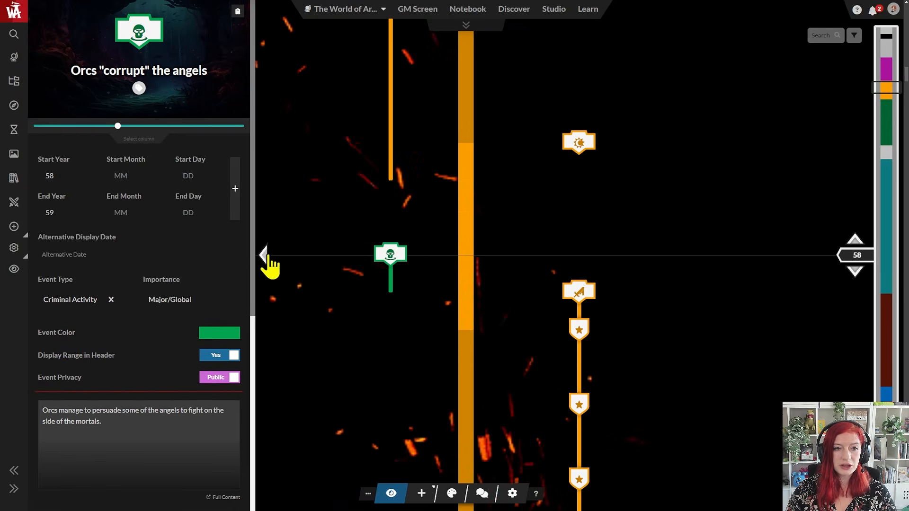
left_click(264, 256)
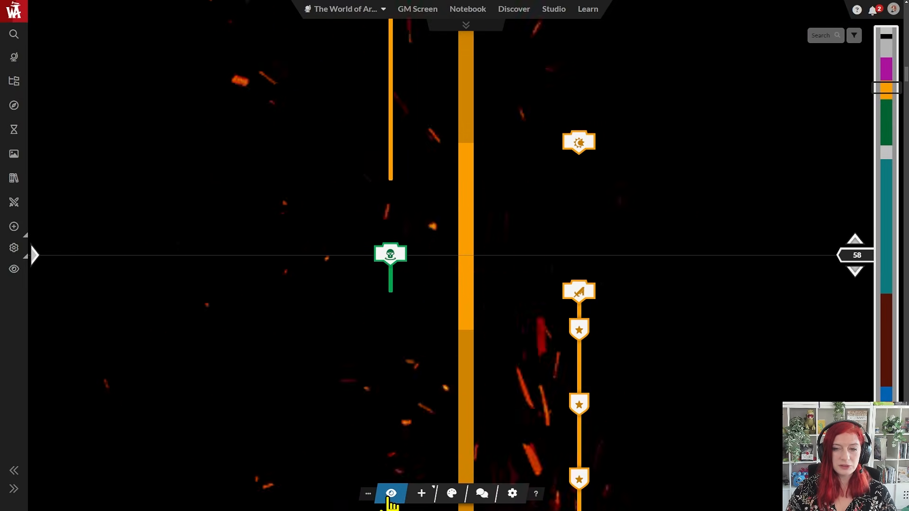
- Switch the timeline to view mode, search for "orc" and go to the "Orcs created" event
left_click(390, 494)
left_click(823, 35)
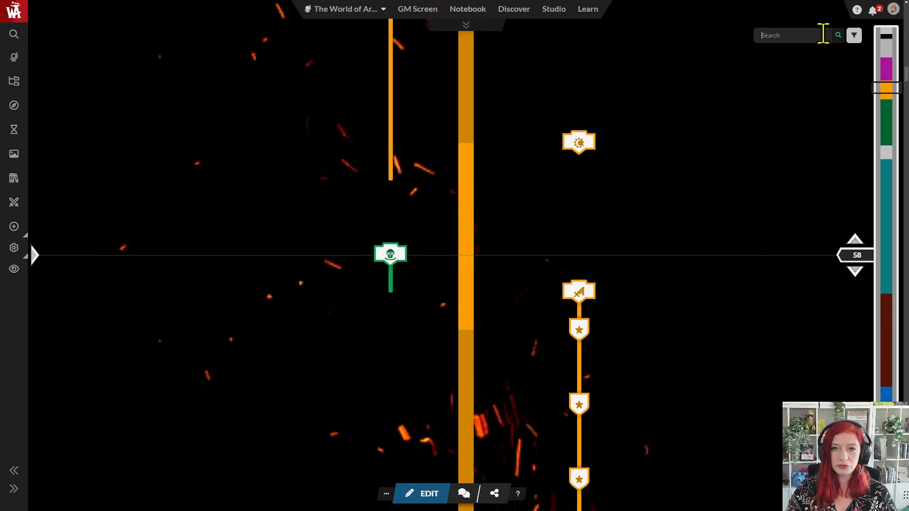
type("orc")
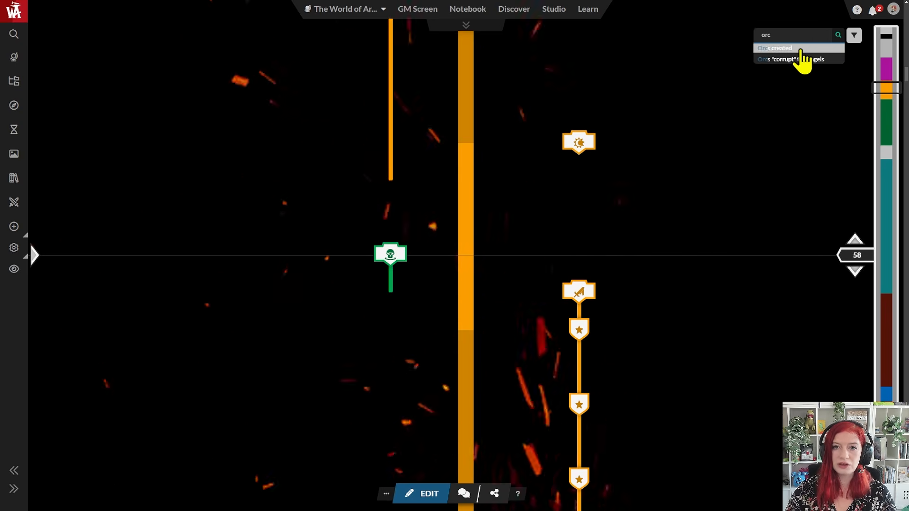
left_click(800, 49)
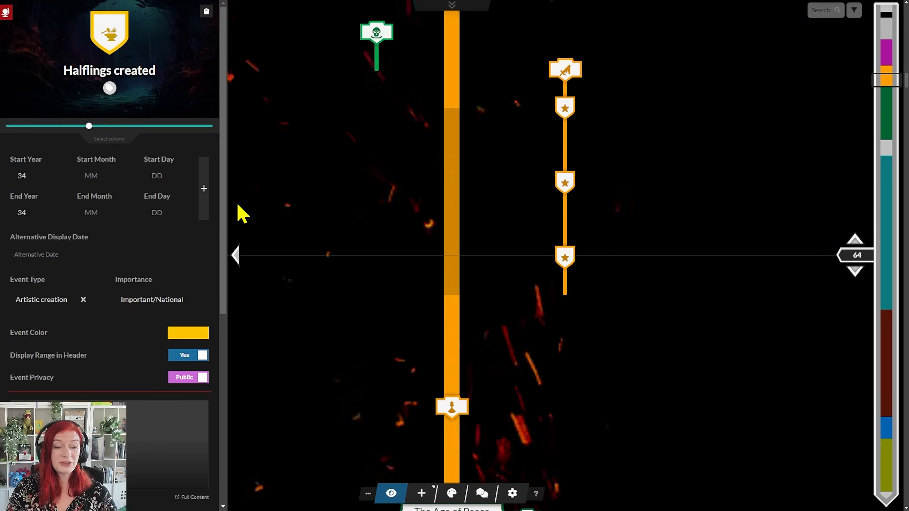
- Inspect the Orcs "corrupt" the angels event in edit mode and in view mode, and close its details
left_click(377, 33)
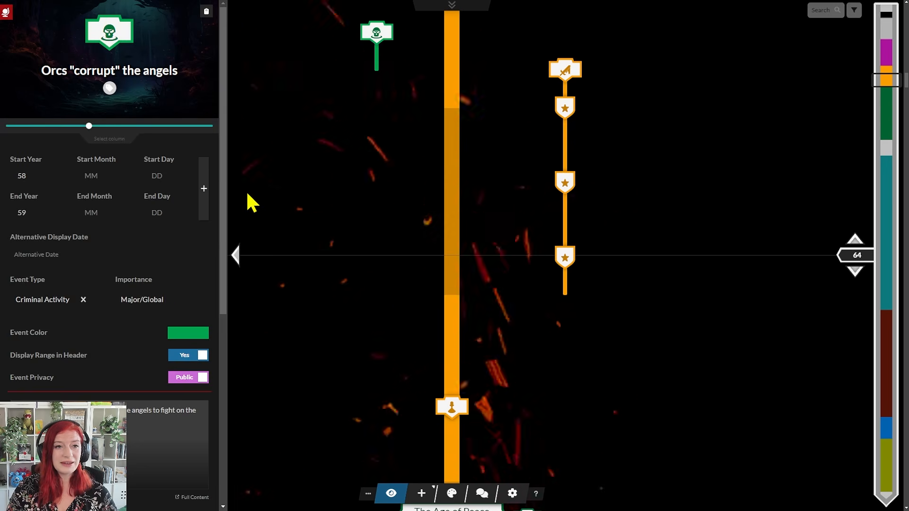
left_click(125, 57)
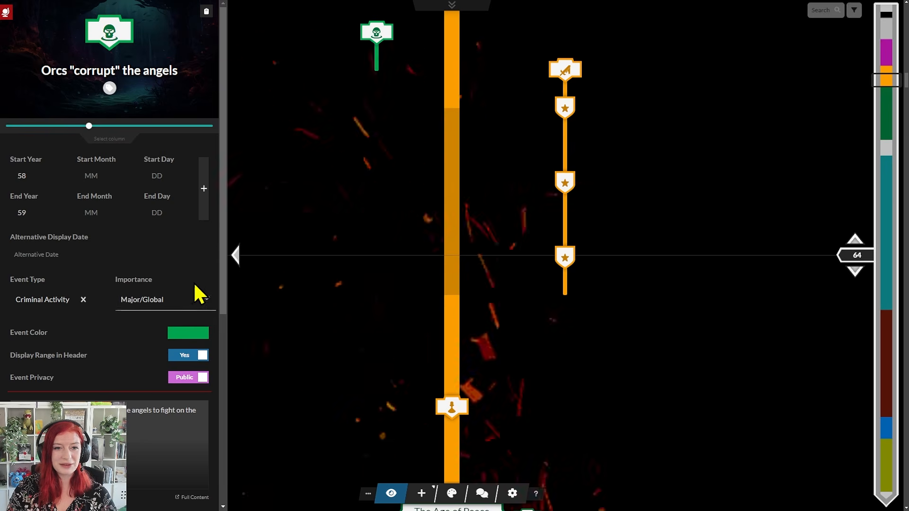
left_click(392, 494)
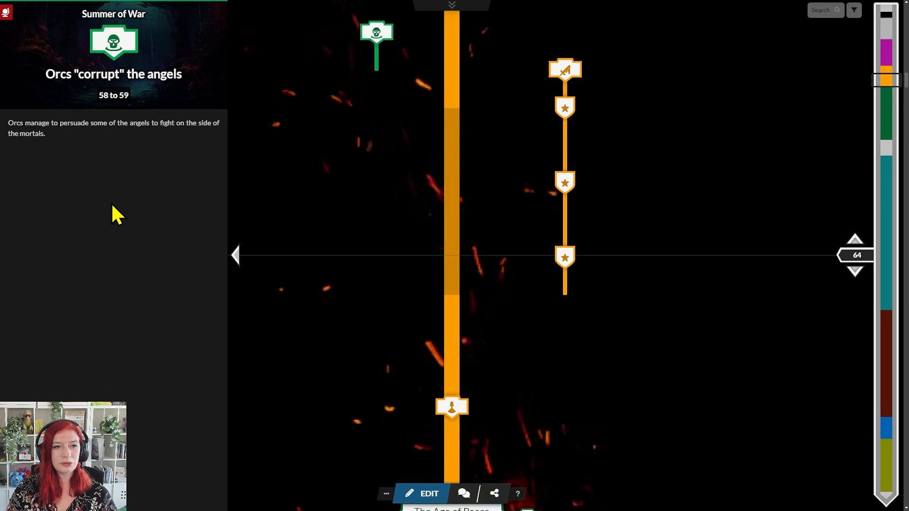
left_click(235, 256)
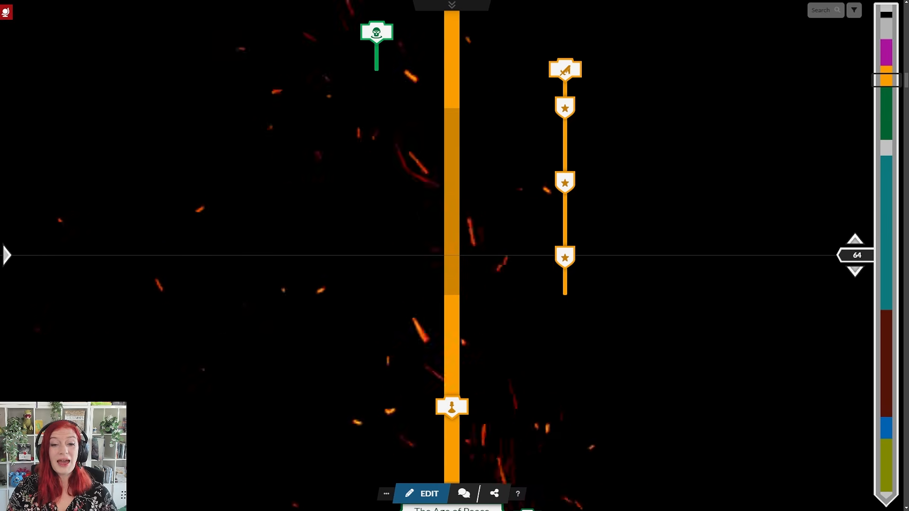
- Examine the timeline's comments, statistics and updates in the Comments & Social section, and close it
left_click(463, 495)
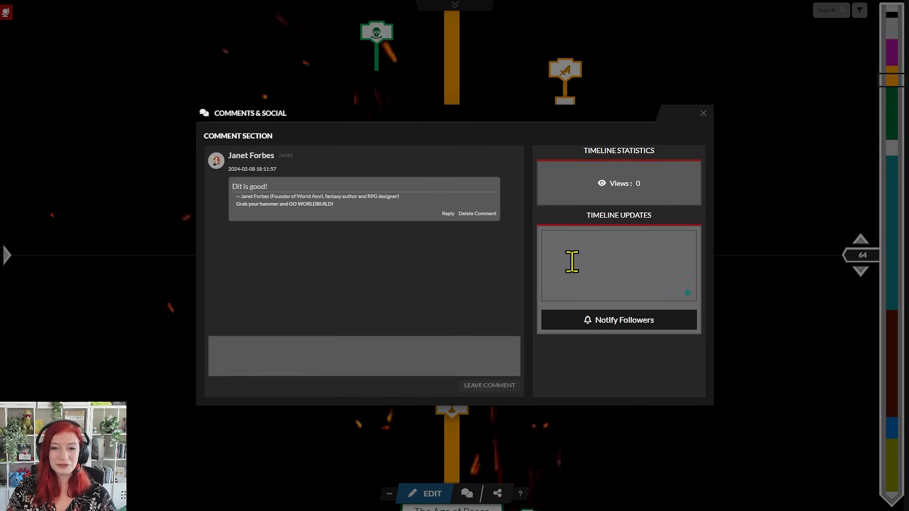
left_click(703, 114)
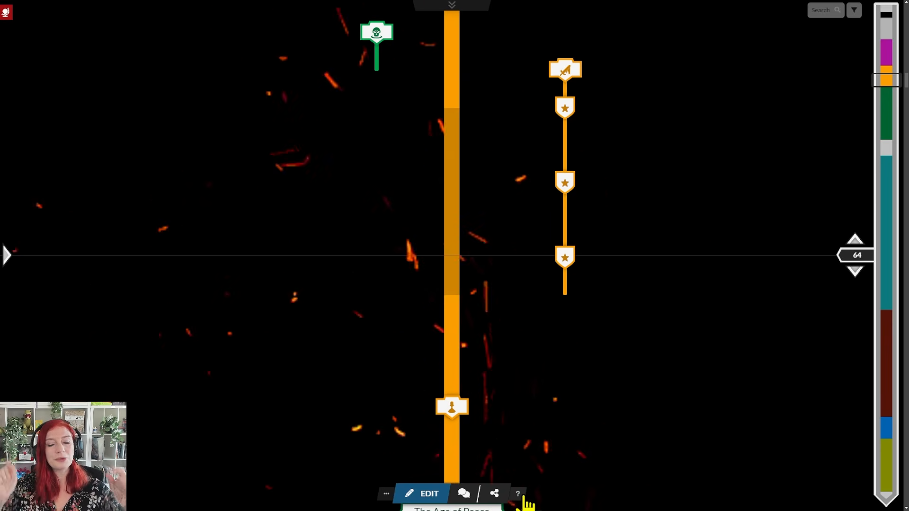
- Toggle The History of the Realms timeline between edit and view mode, ending in edit mode
left_click(441, 501)
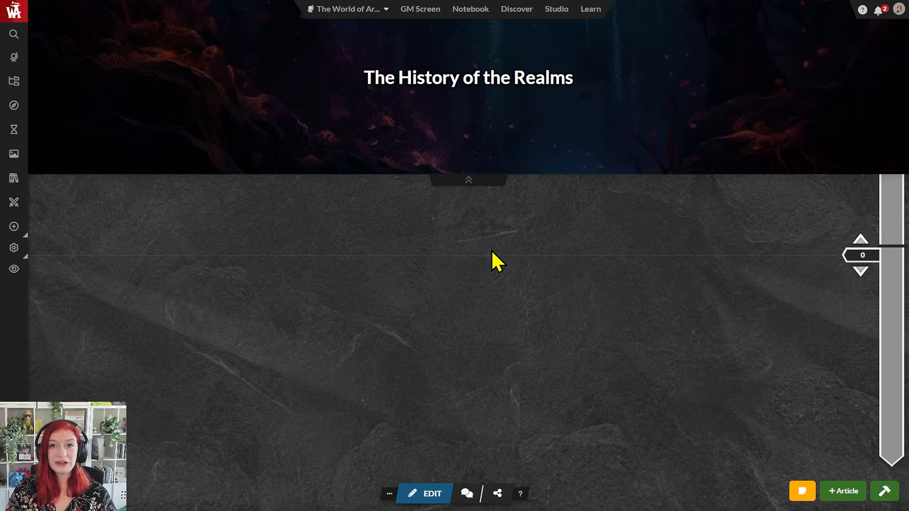
left_click(423, 498)
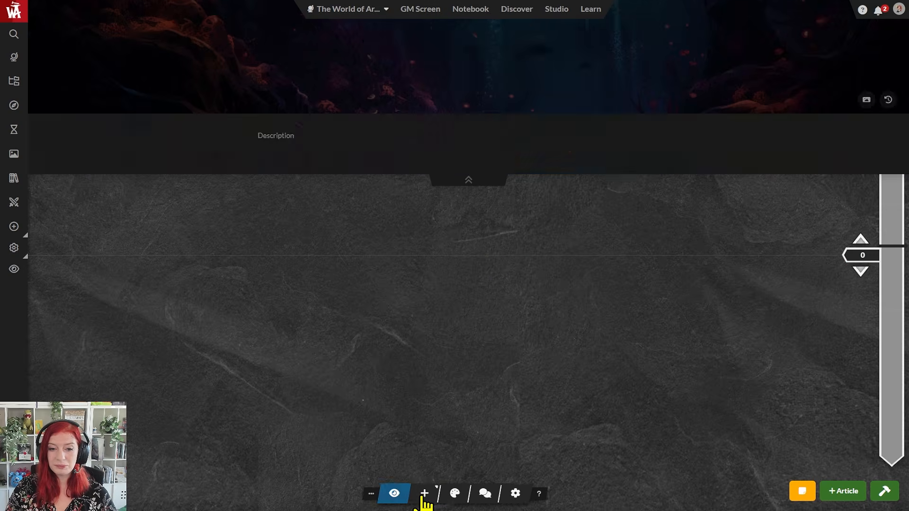
left_click(396, 495)
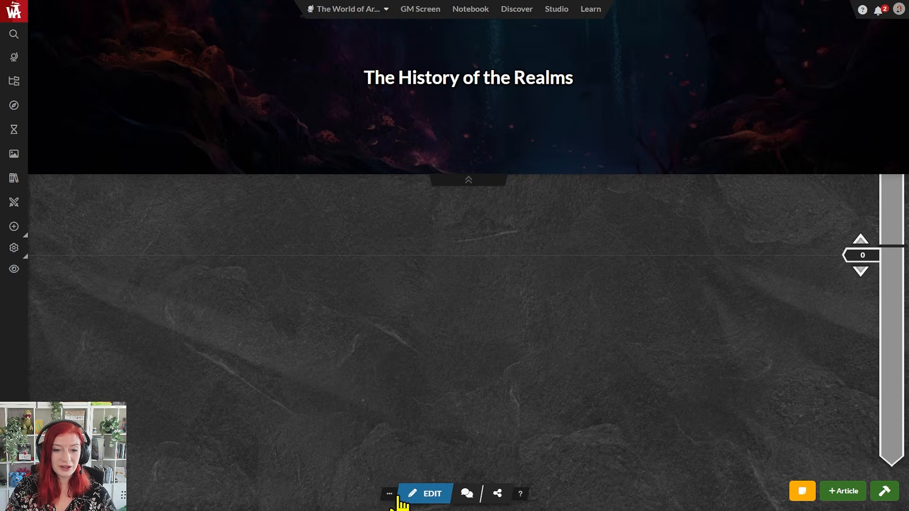
left_click(434, 497)
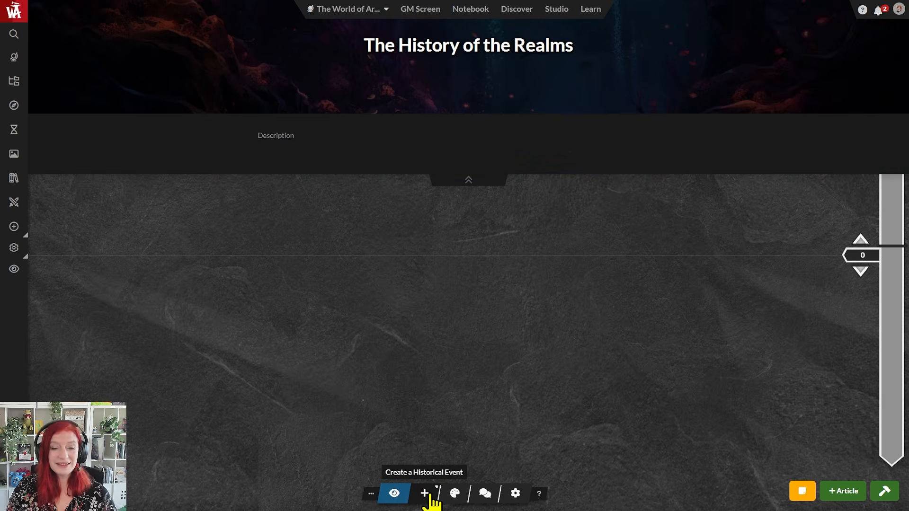
- Create a historical event titled "The Cataclysm" running from year 0 to year 20
left_click(425, 496)
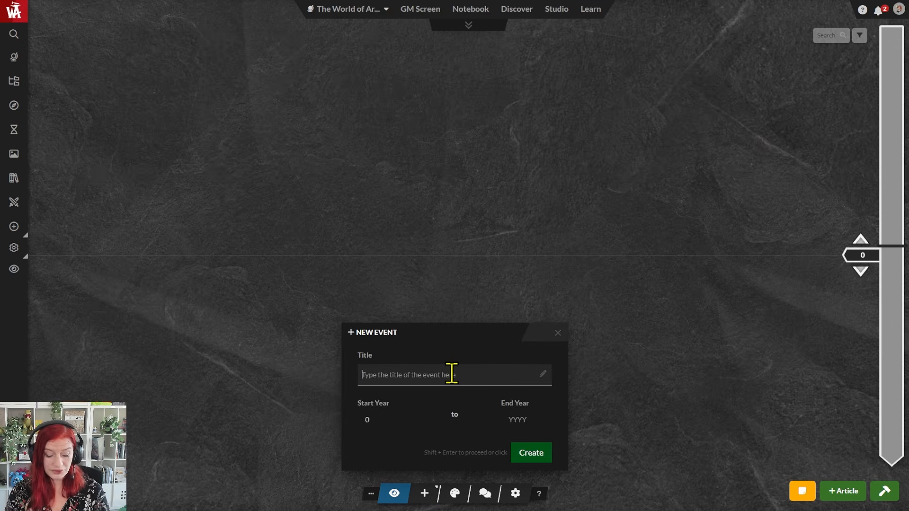
type("The Cataclysm")
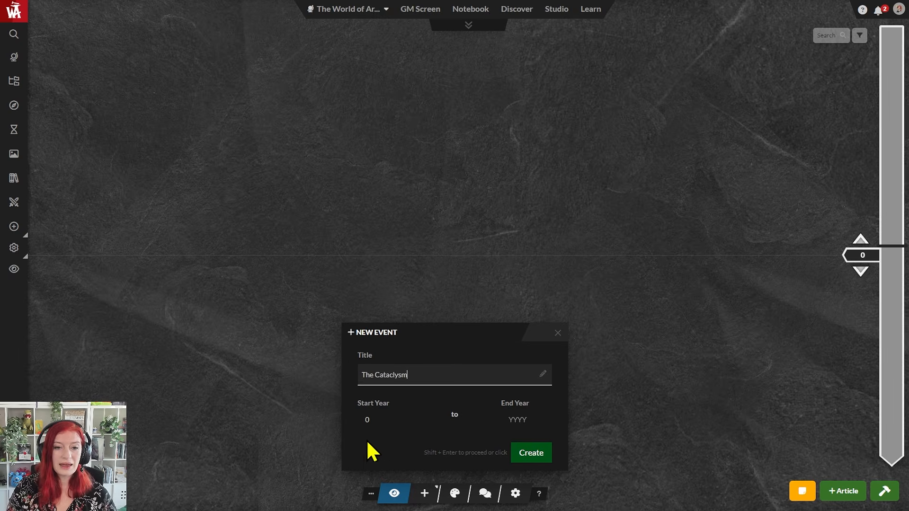
left_click(377, 418)
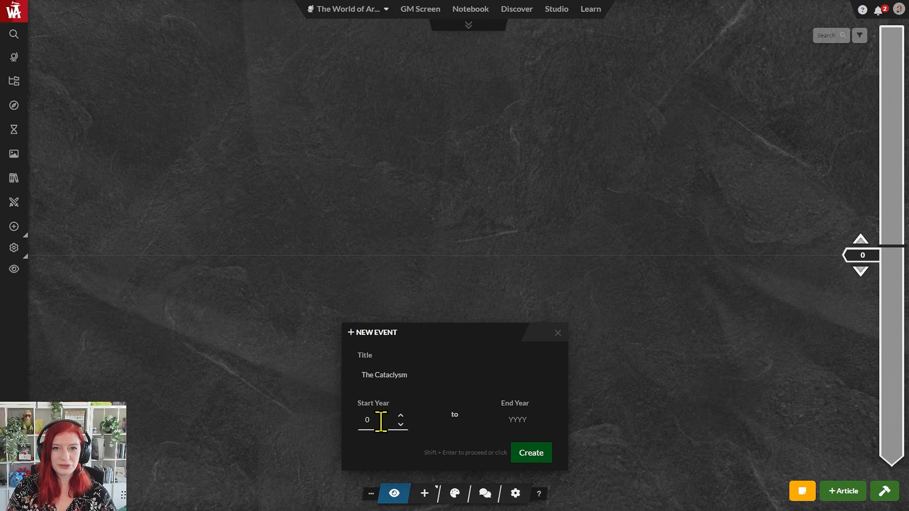
left_click(521, 420)
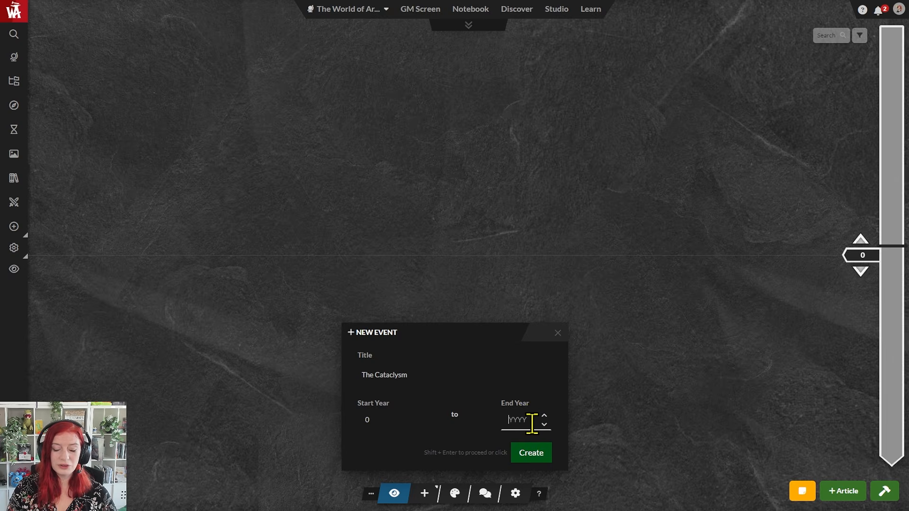
type("20")
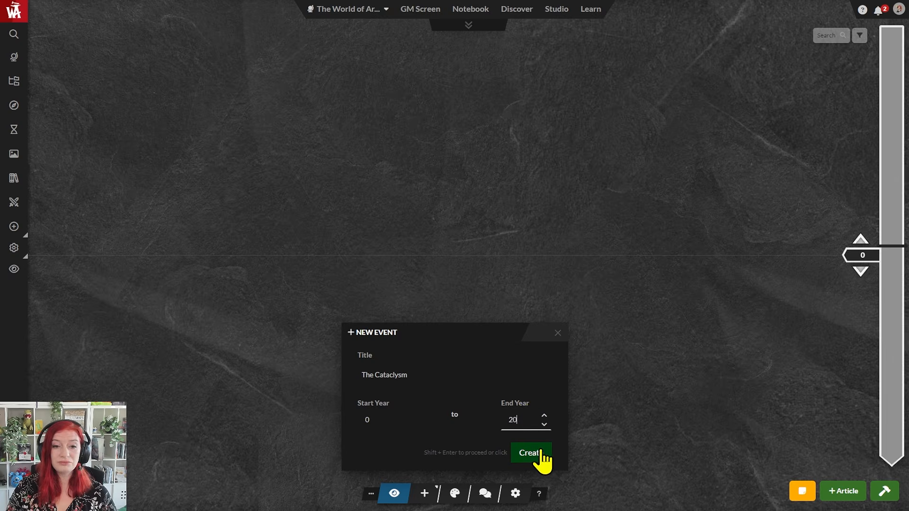
left_click(538, 457)
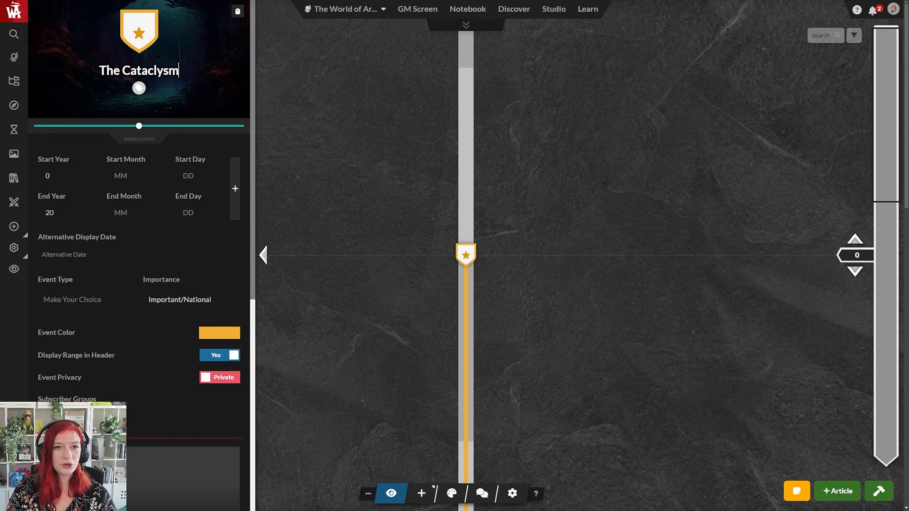
- Look through the detail fields of The Cataclysm event and close its details
scroll(175, 138, "down", 2)
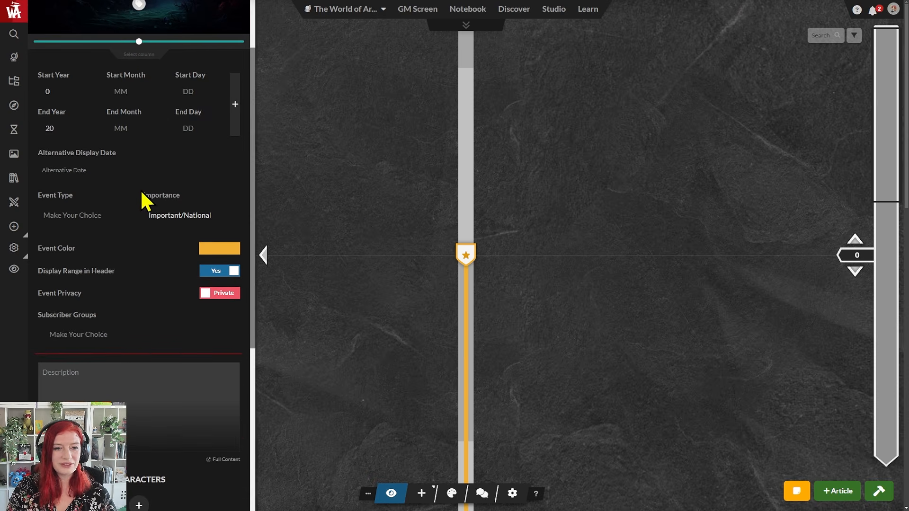
scroll(172, 291, "up", 2)
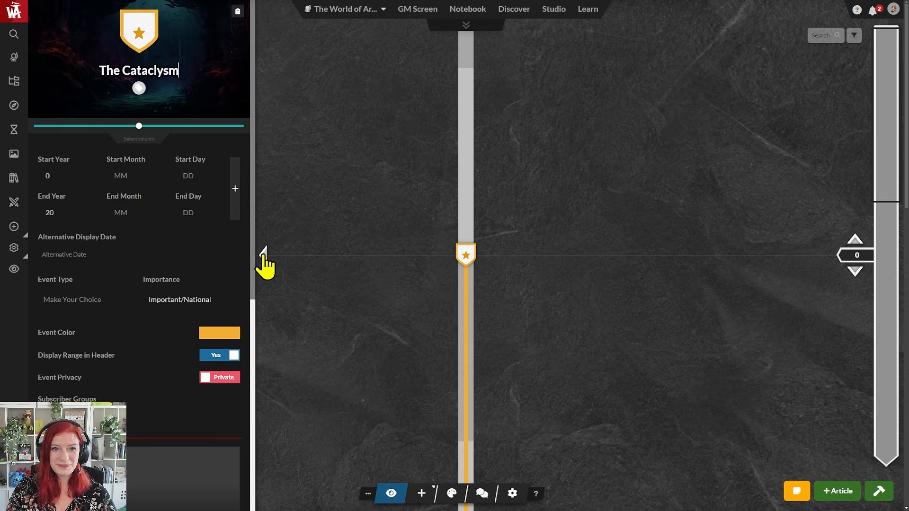
left_click(265, 258)
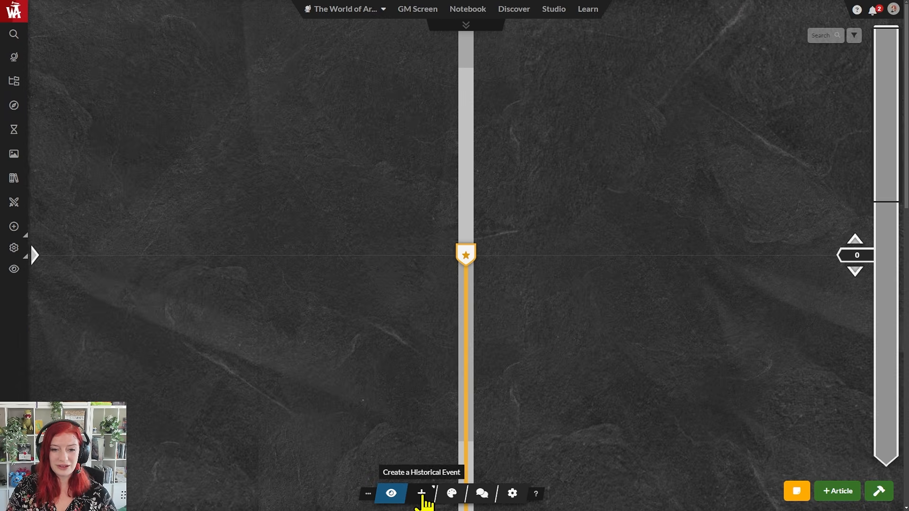
- Create a historical event titled "The Year Without a Summer" from year 2 to year 3, picking the start year from the timeline position
left_click(421, 494)
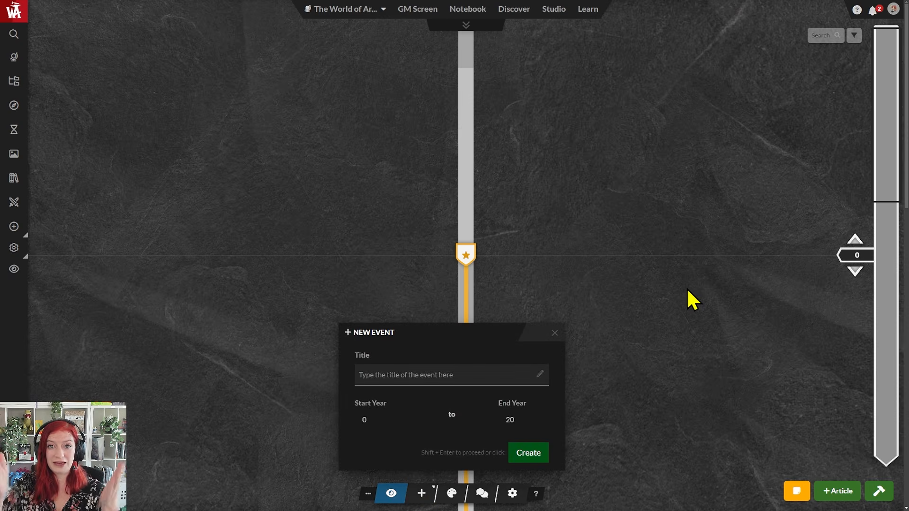
scroll(689, 288, "down", 5)
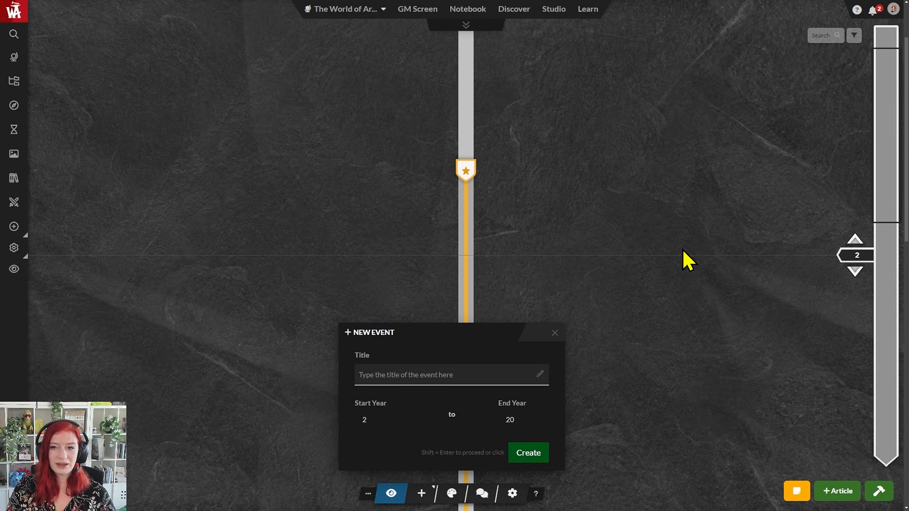
scroll(684, 250, "down", 4)
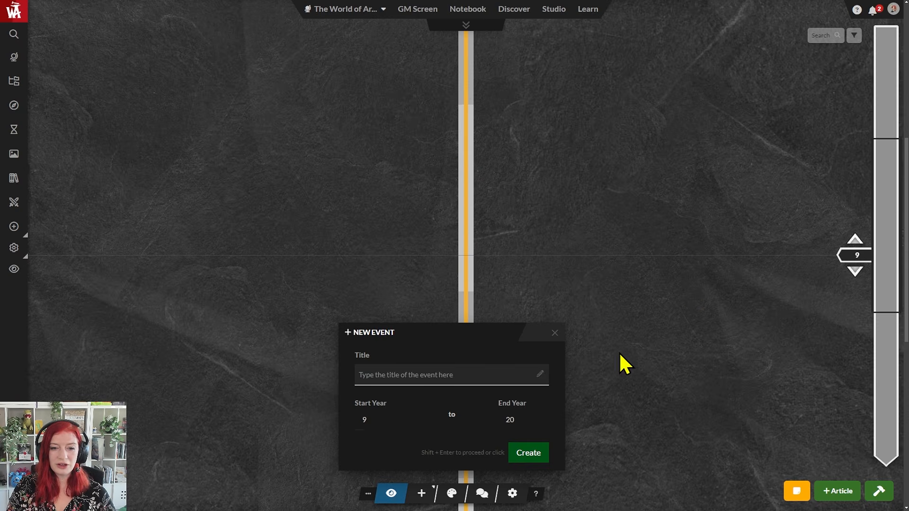
scroll(635, 351, "up", 2)
scroll(651, 345, "down", 4)
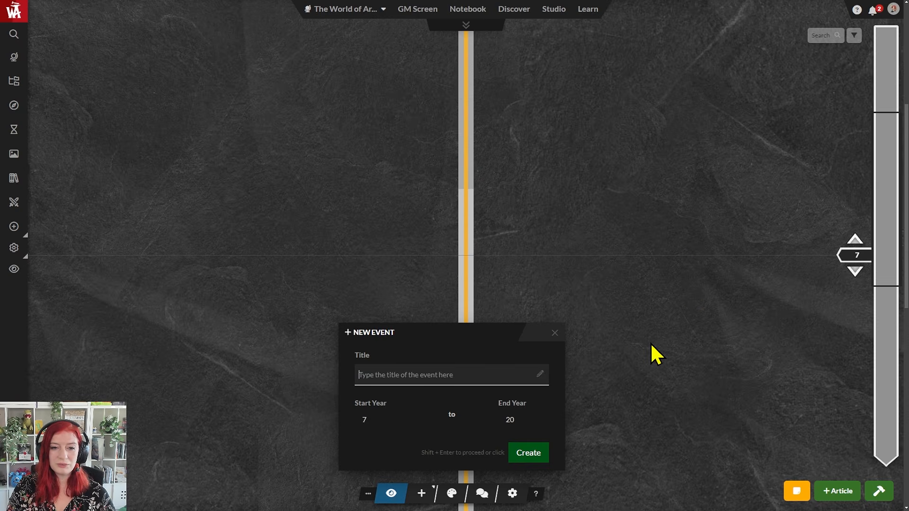
scroll(651, 344, "up", 9)
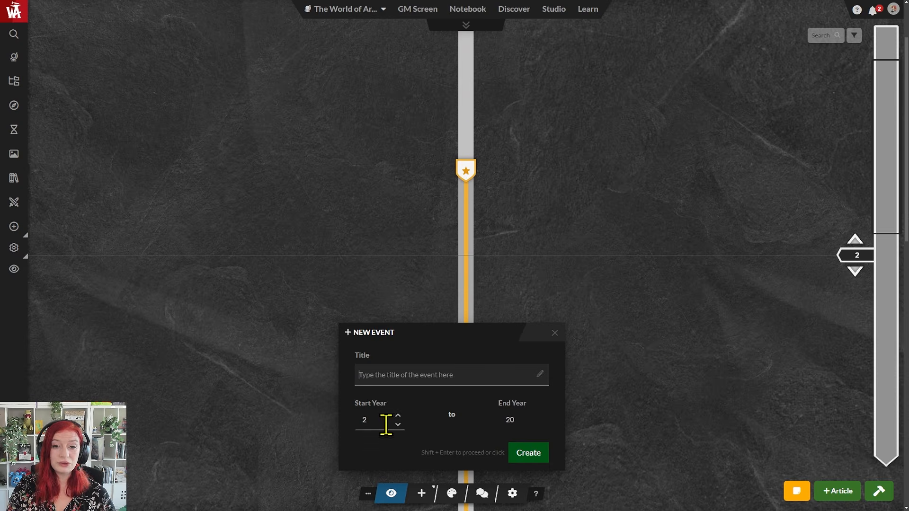
scroll(650, 234, "down", 3)
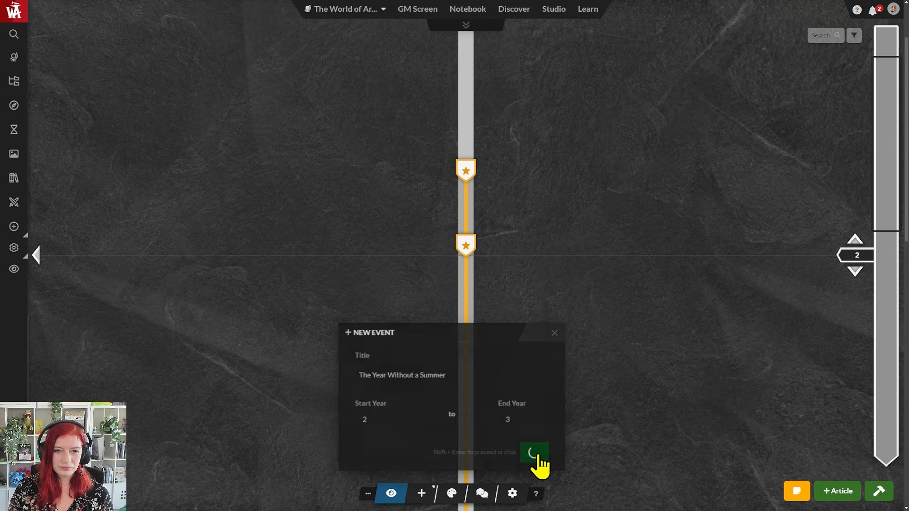
left_click(528, 453)
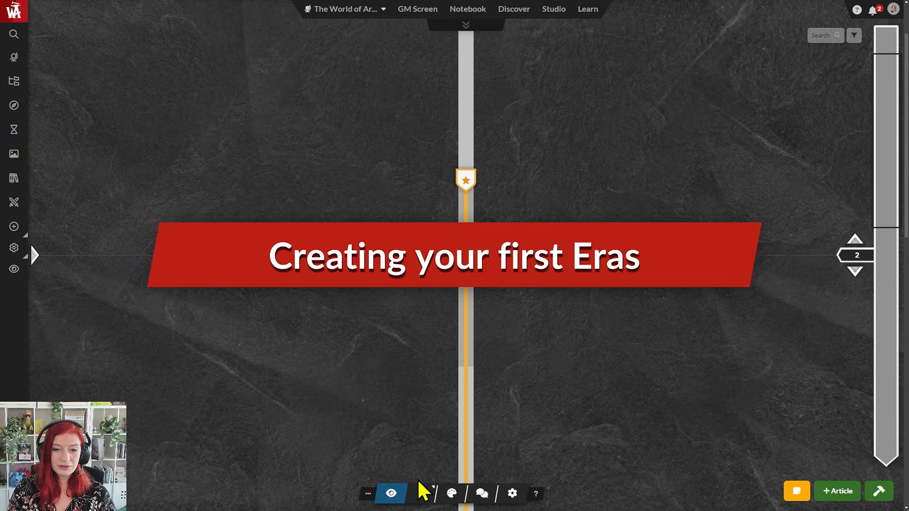
- Create an era titled "The Time of the Cataclysm" running from year 0 to year 20
mouse_move(424, 492)
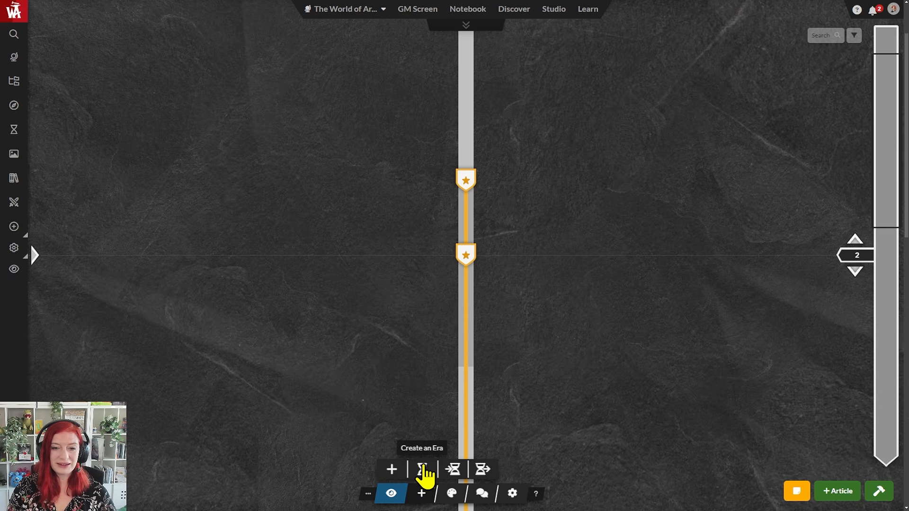
left_click(422, 469)
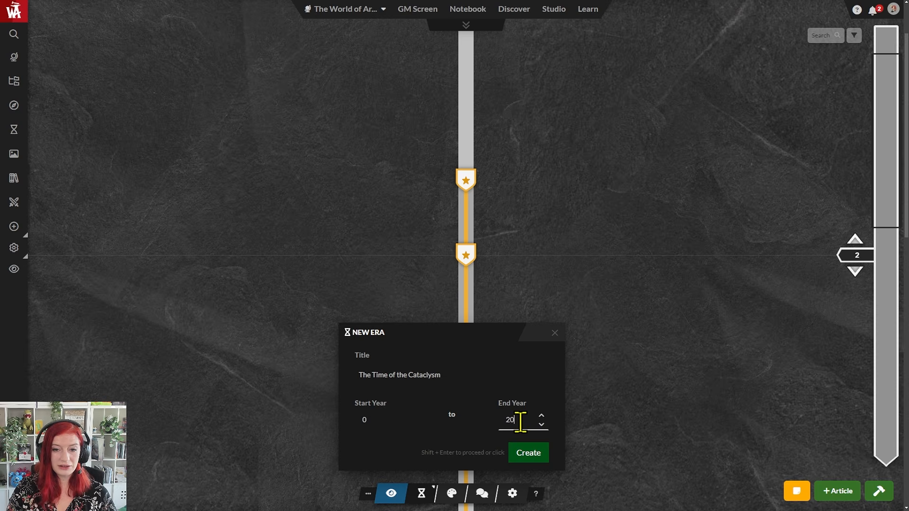
key("BackSpace")
scroll(677, 317, "down", 2)
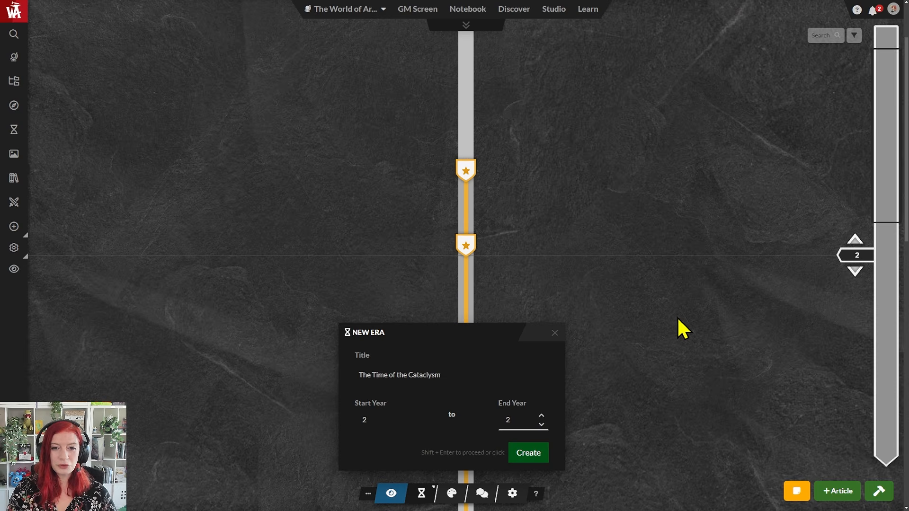
scroll(677, 317, "down", 1)
scroll(678, 317, "up", 2)
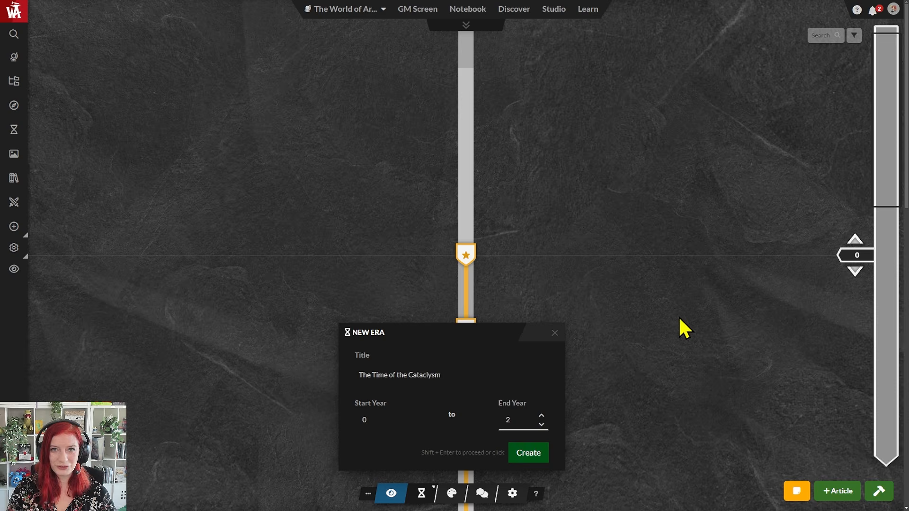
type("0")
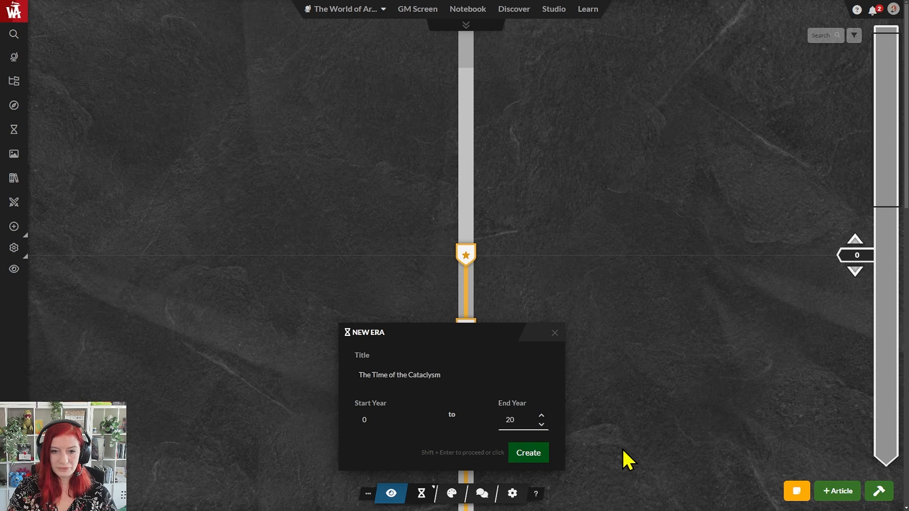
left_click(538, 458)
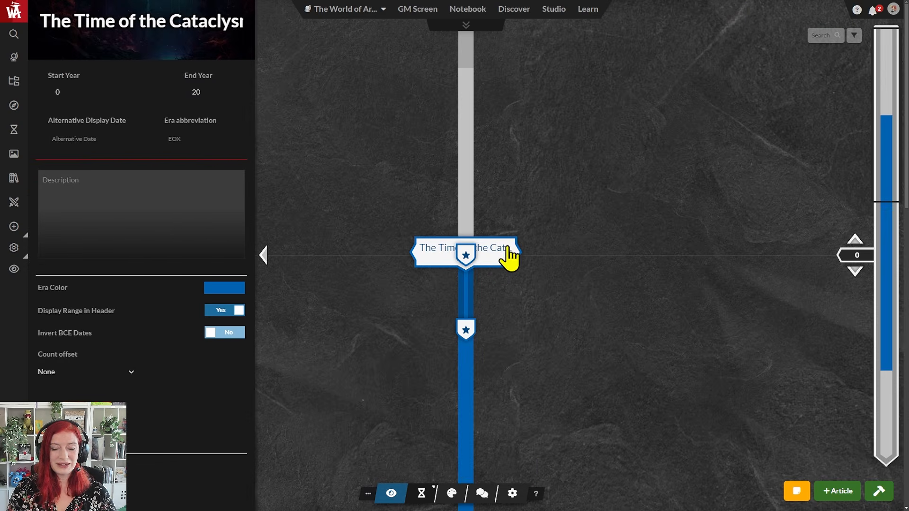
- Move The Cataclysm event off the central line into the column to its right, and close its details
left_click(466, 256)
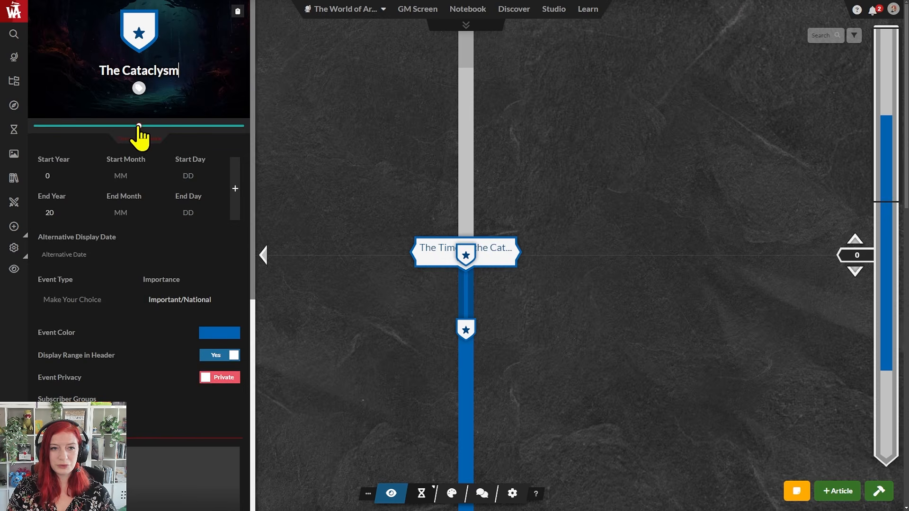
left_click_drag(139, 126, 197, 130)
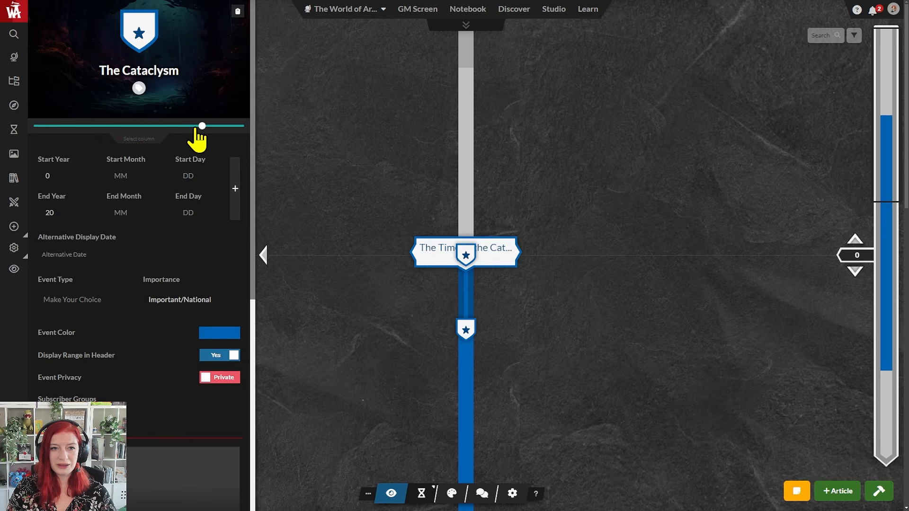
left_click(385, 336)
scroll(480, 284, "down", 4)
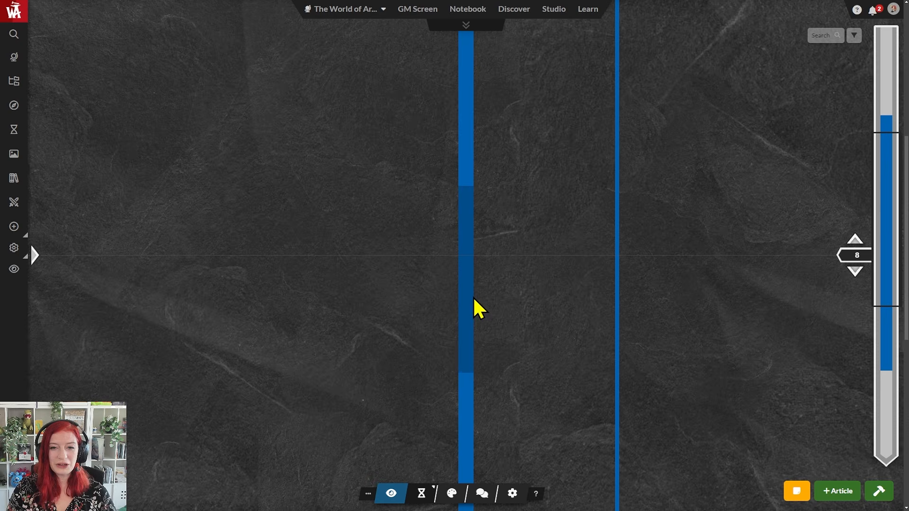
scroll(466, 386, "up", 4)
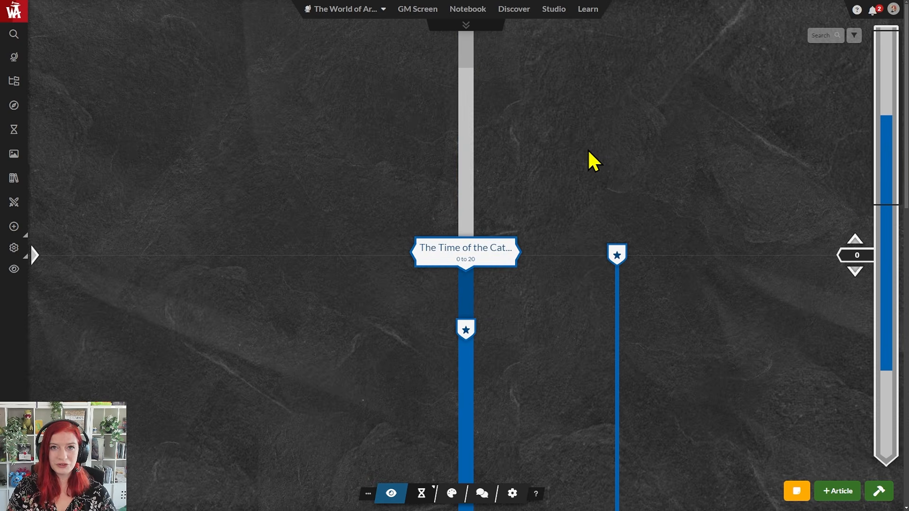
- Create an era titled "The Dark Ages" running from year 21 to year 100
left_click(421, 495)
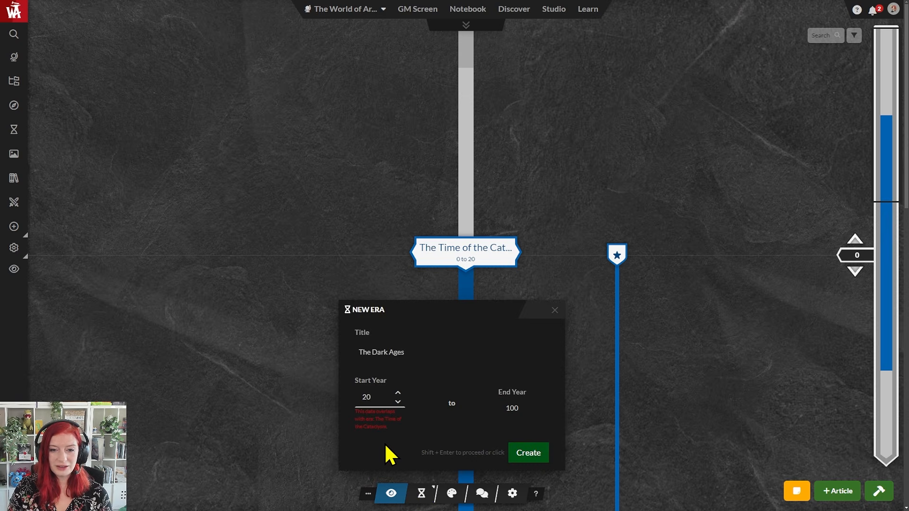
left_click_drag(388, 420, 345, 419)
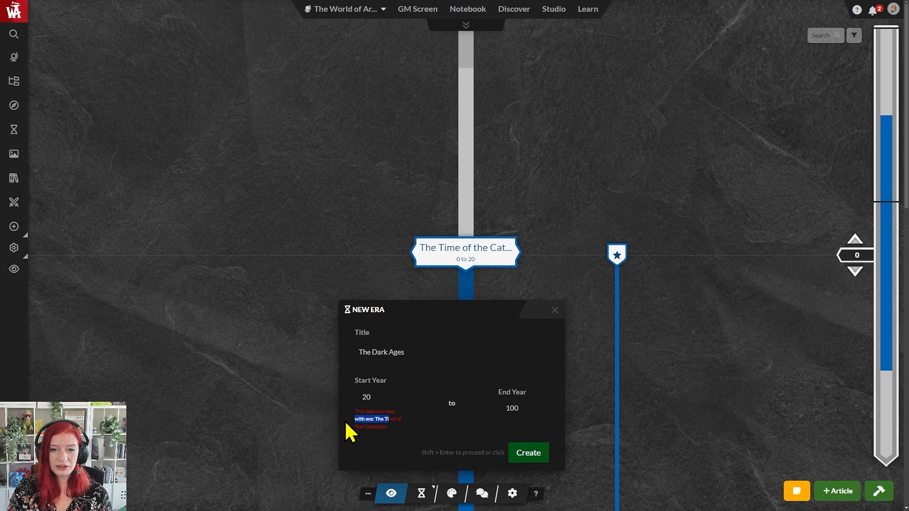
left_click(388, 425)
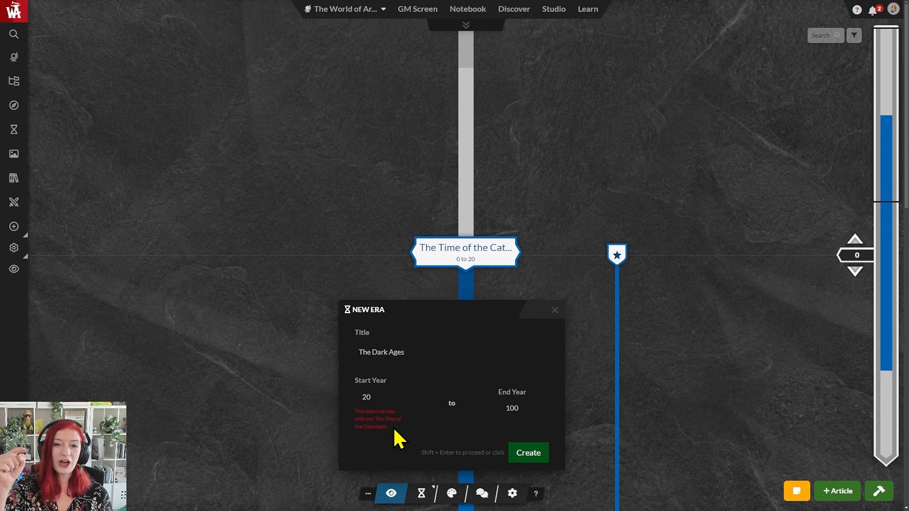
left_click(378, 398)
key("BackSpace")
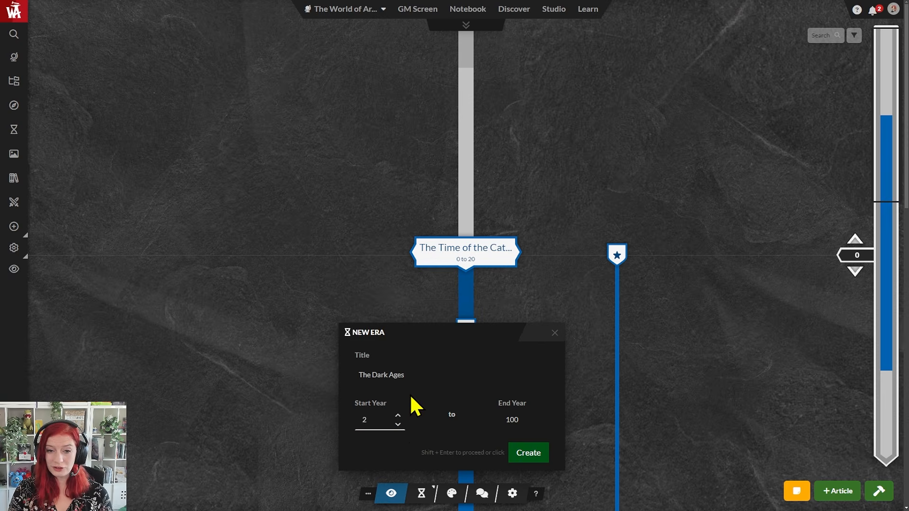
type("1")
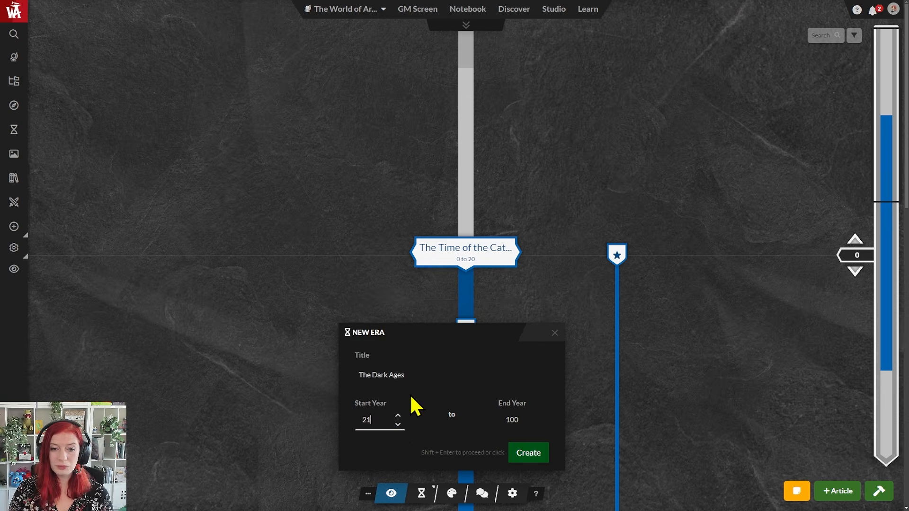
left_click(528, 455)
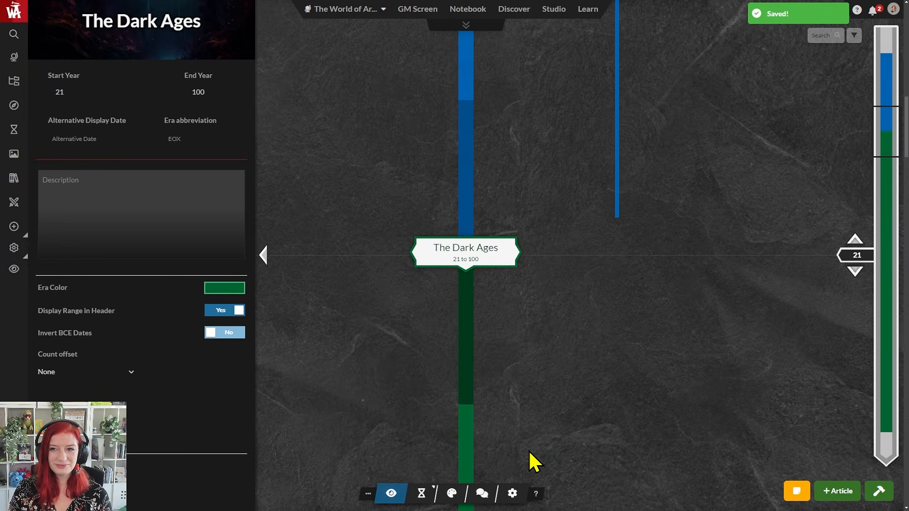
- Create an era titled "The Spring of the World" running from year 101 to year 150
scroll(485, 256, "down", 2)
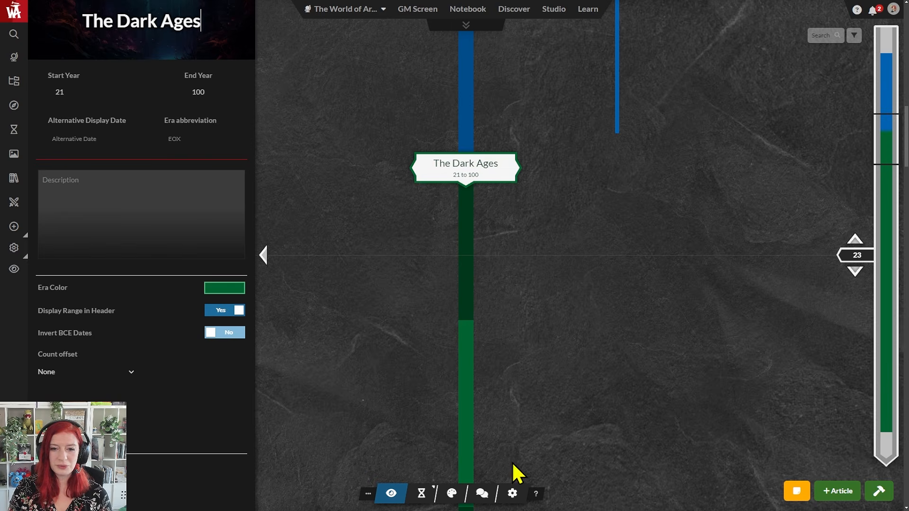
left_click(421, 493)
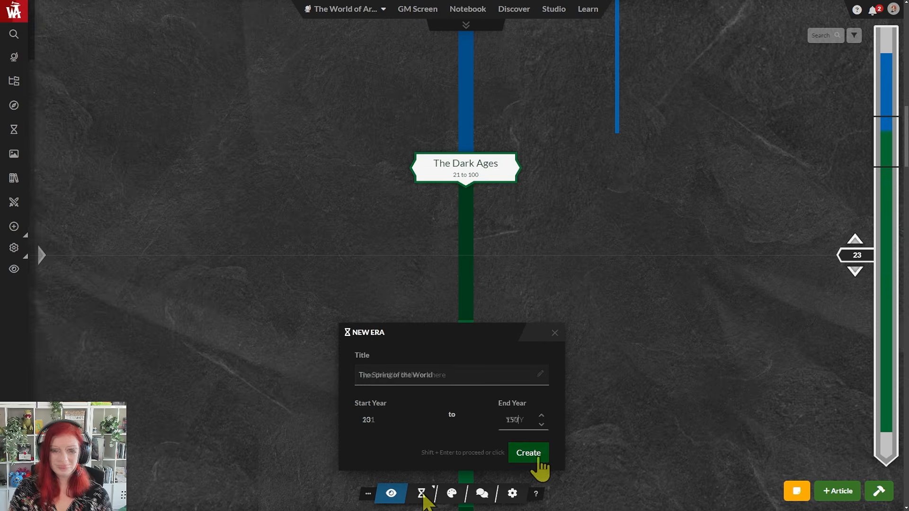
left_click(536, 452)
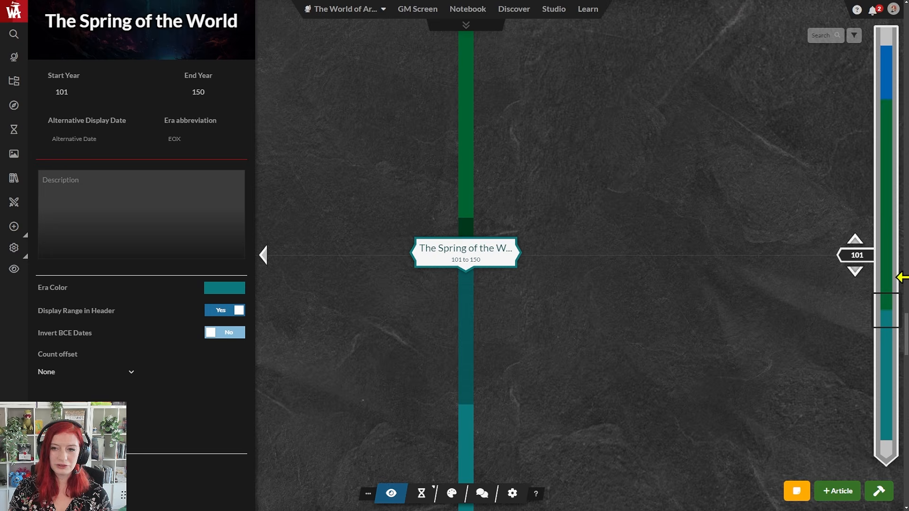
- Look at the creation forms for a starting era and an ending era without creating either one
scroll(521, 367, "up", 5)
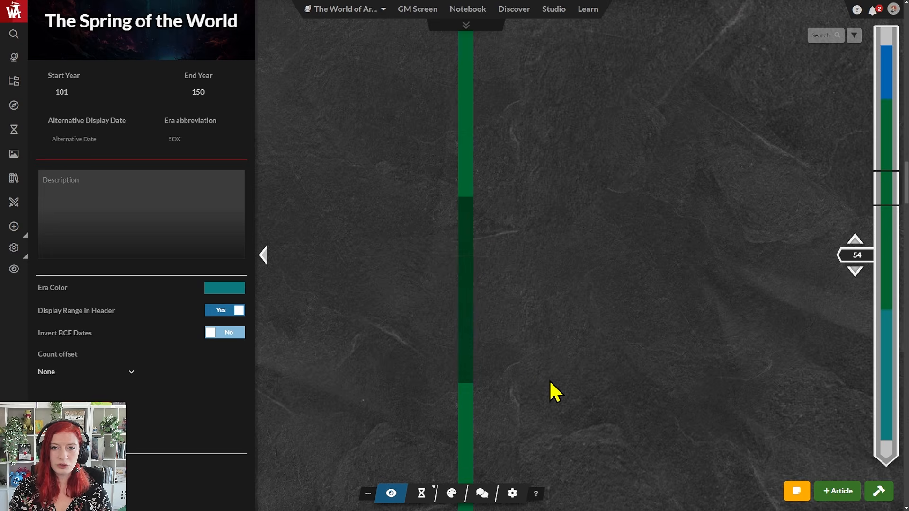
scroll(551, 379, "up", 20)
left_click_drag(883, 76, 886, 57)
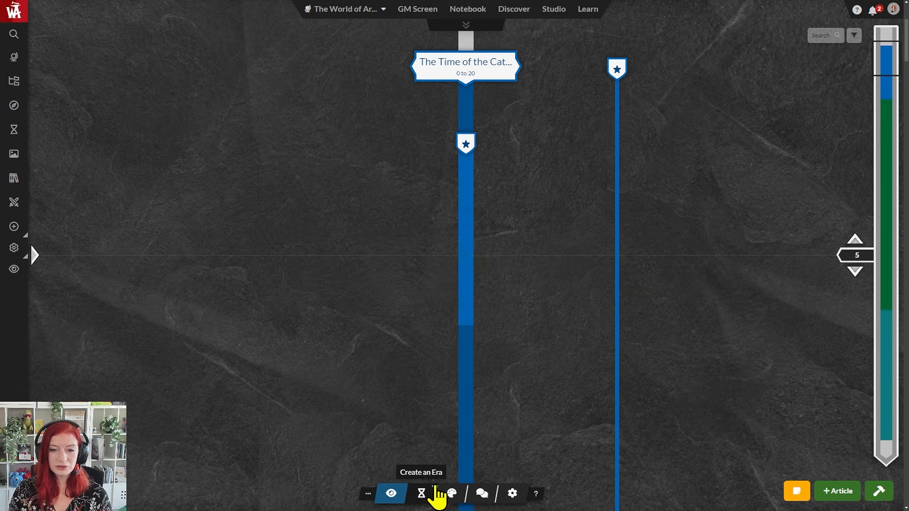
left_click(435, 489)
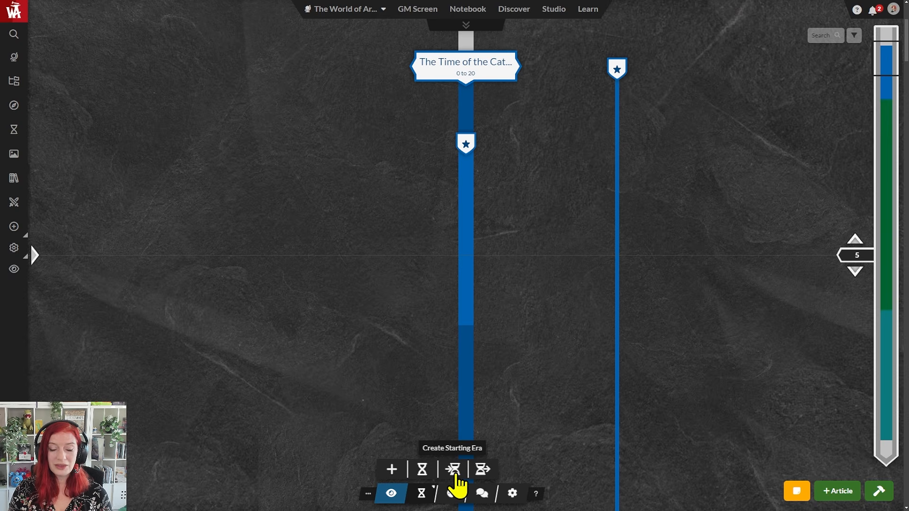
left_click(455, 475)
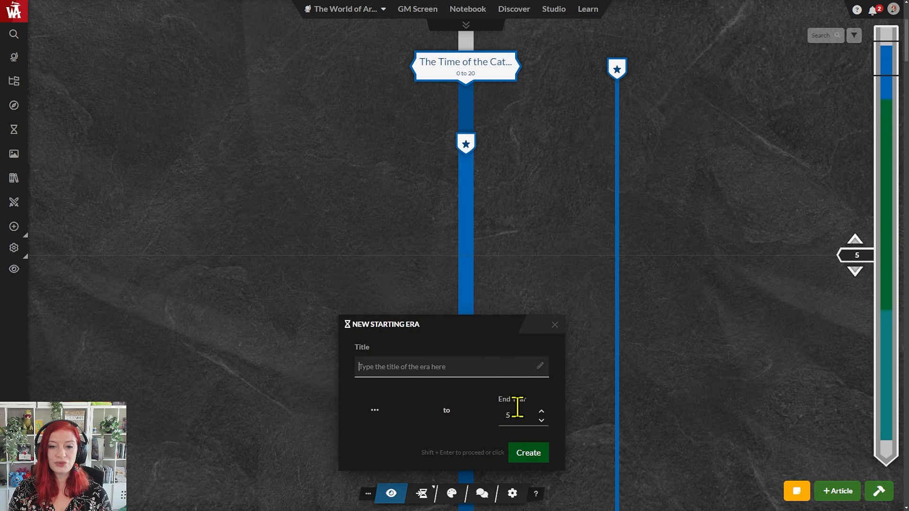
left_click(431, 427)
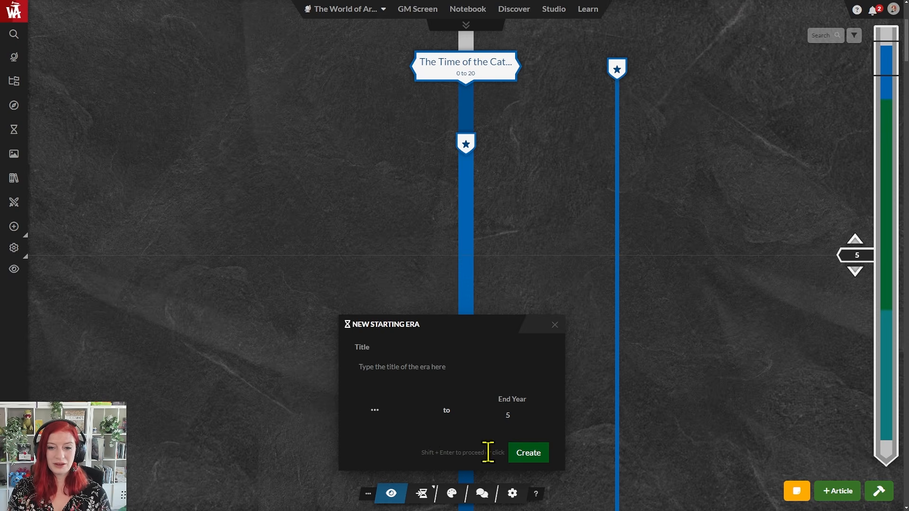
left_click(425, 496)
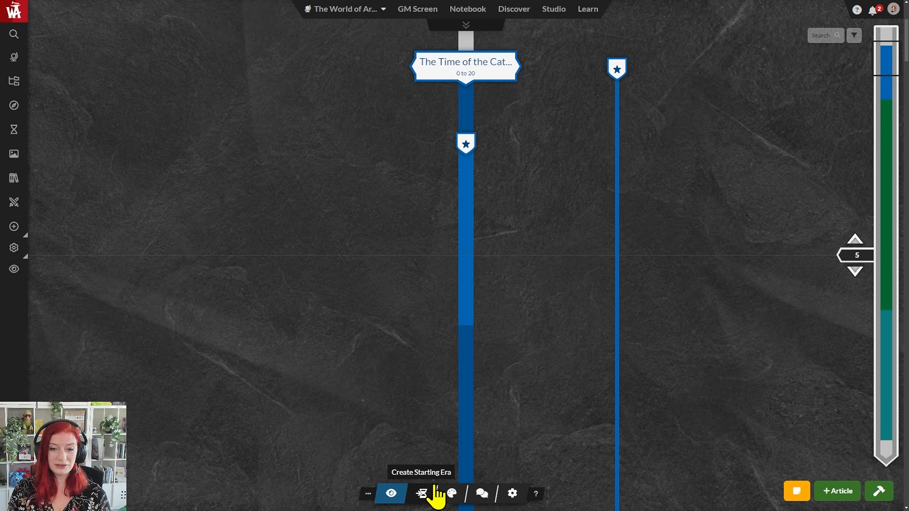
mouse_move(436, 496)
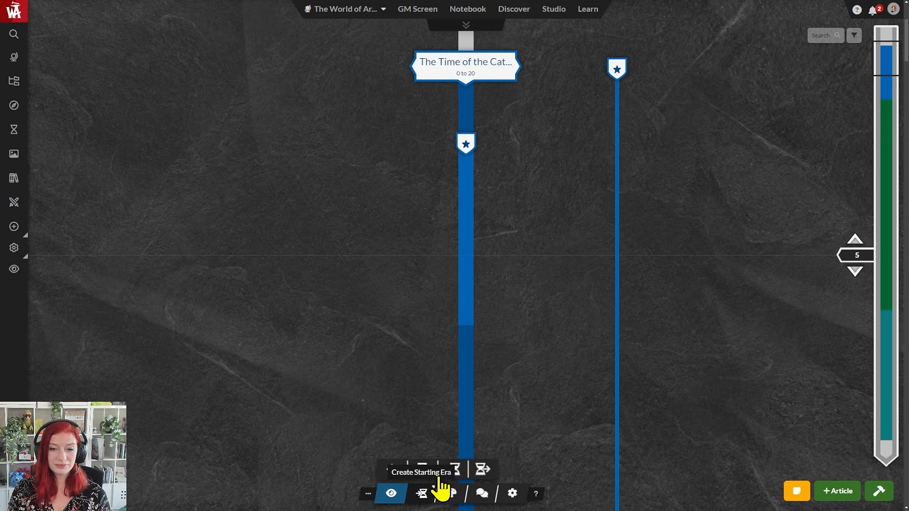
left_click(484, 471)
left_click(420, 387)
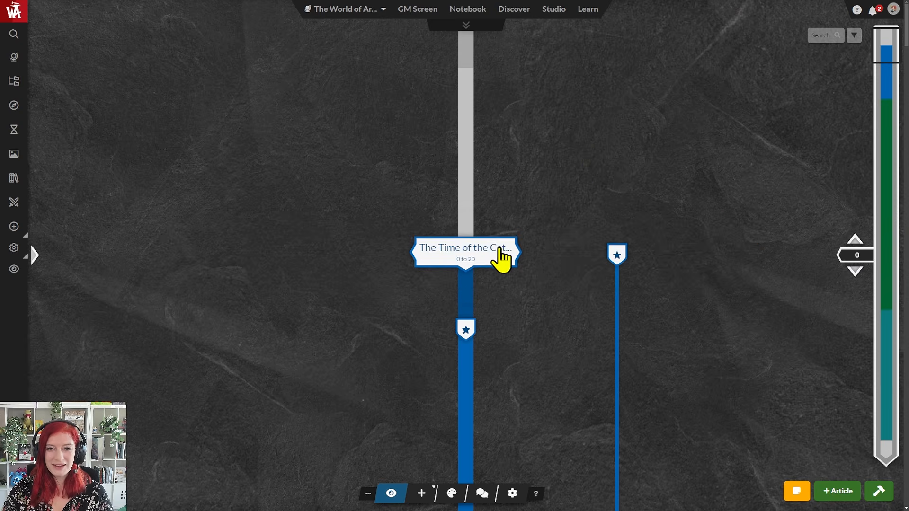
- Open the details of The Time of the Cataclysm era and inspect its title field
left_click(500, 257)
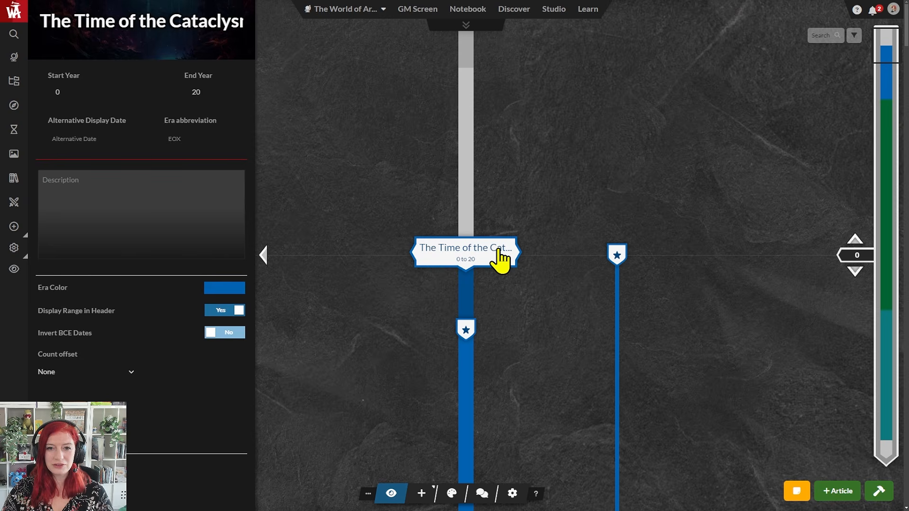
left_click(139, 20)
key("End")
key("BackSpace")
key("BackSpace")
key("BackSpace")
key("BackSpace")
key("BackSpace")
key("BackSpace")
key("BackSpace")
key("BackSpace")
key("BackSpace")
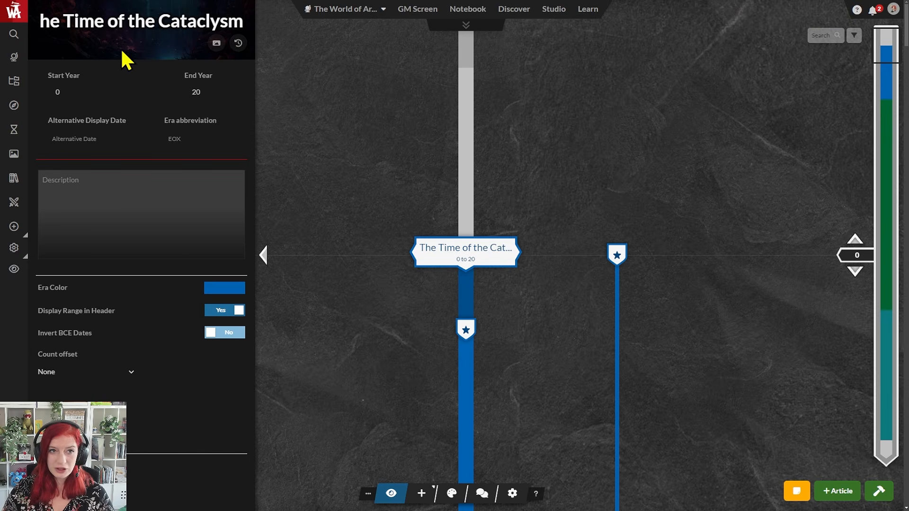
- Try the pink petals picture from the unsorted images as the era's background, and revert the background to default
left_click(218, 44)
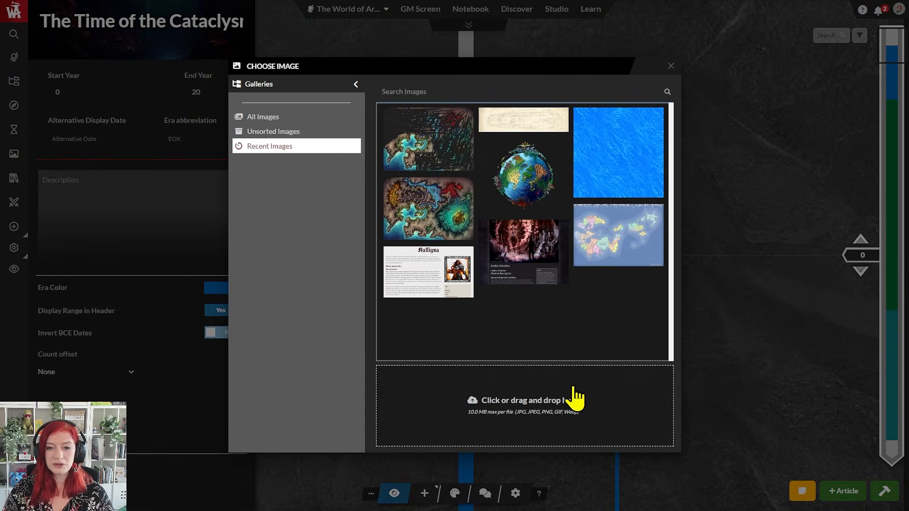
left_click_drag(559, 378, 558, 385)
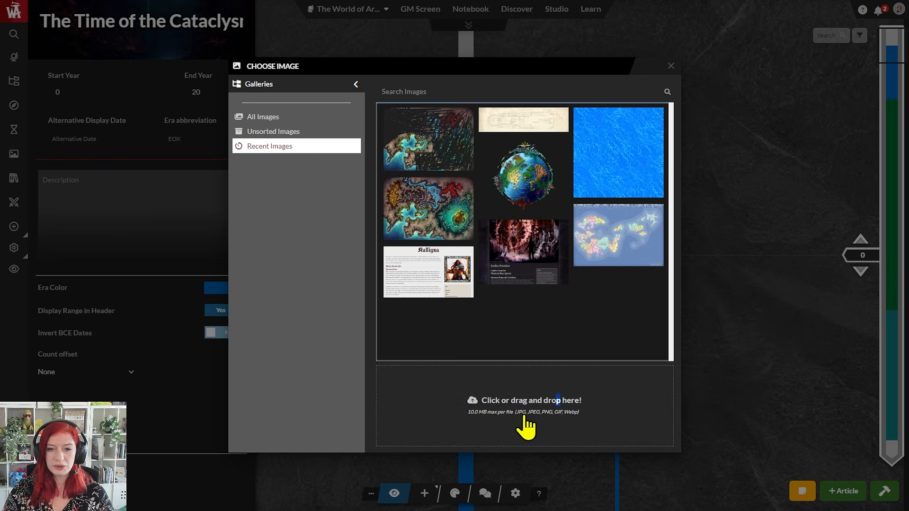
left_click(287, 132)
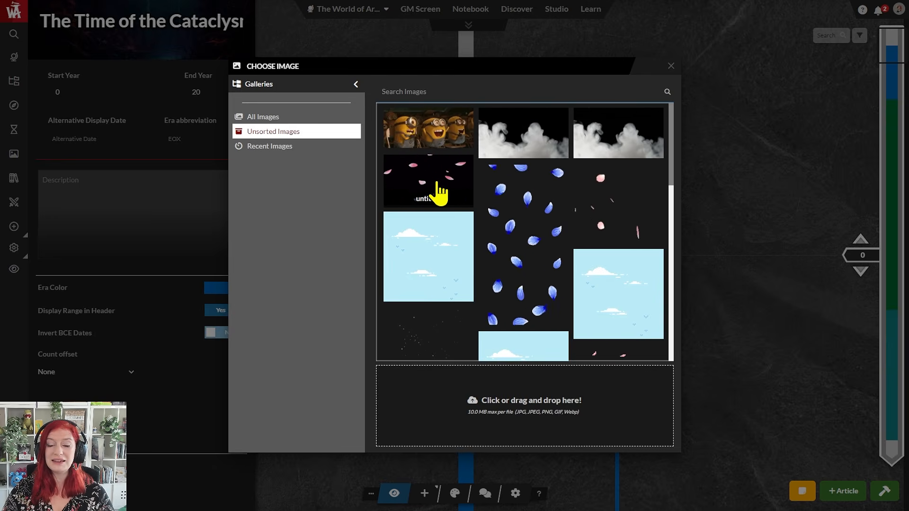
left_click(439, 192)
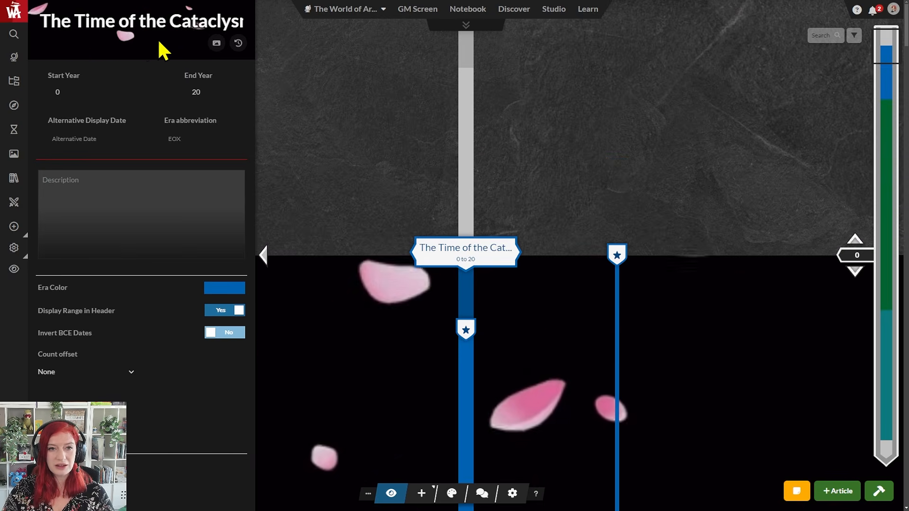
scroll(548, 232, "down", 5)
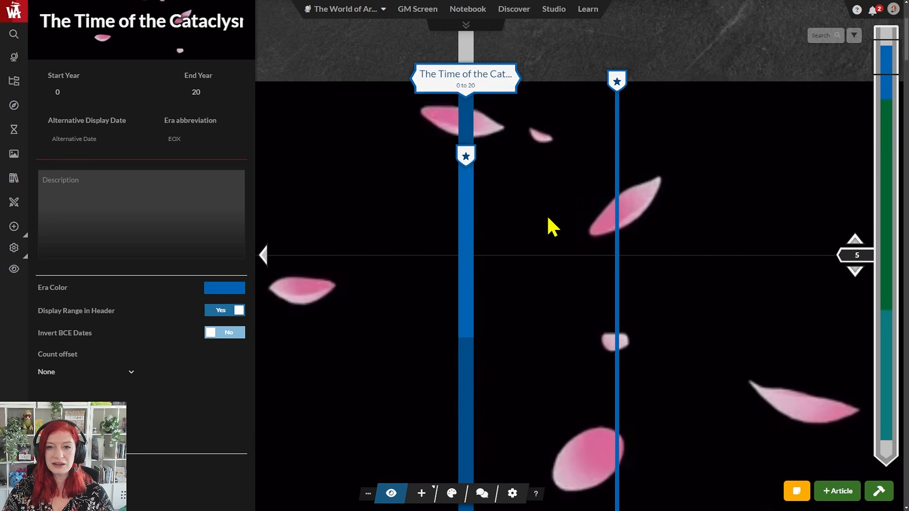
scroll(548, 219, "down", 3)
scroll(548, 219, "up", 8)
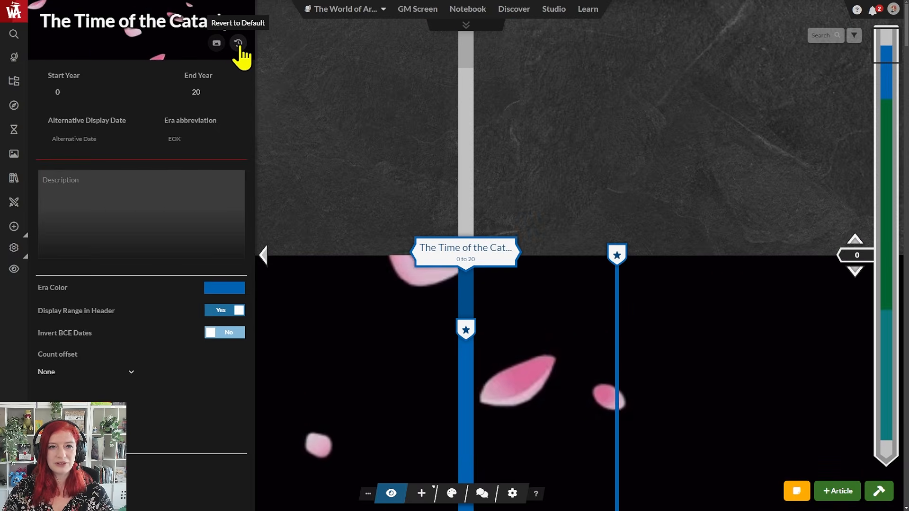
left_click(235, 45)
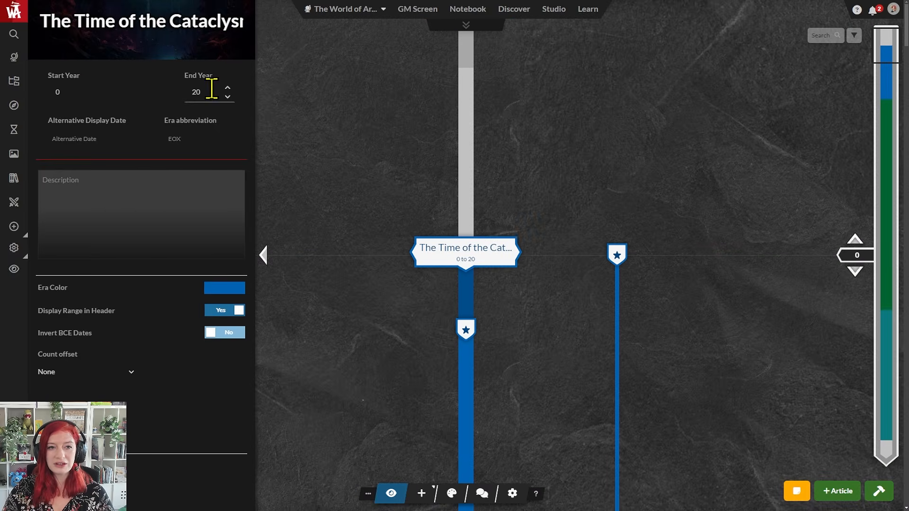
- Try "The years of pain" as the era's alternative display date, and clear the field again
key("Tab")
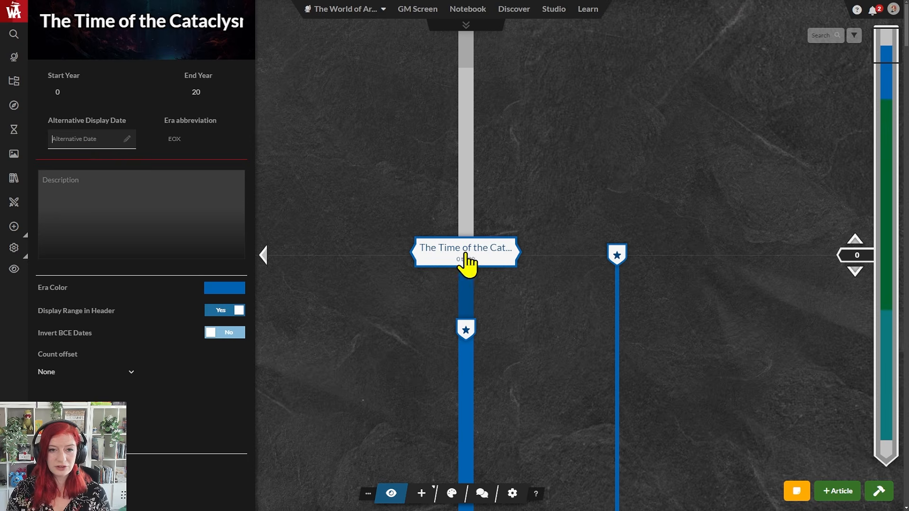
left_click_drag(483, 257, 458, 263)
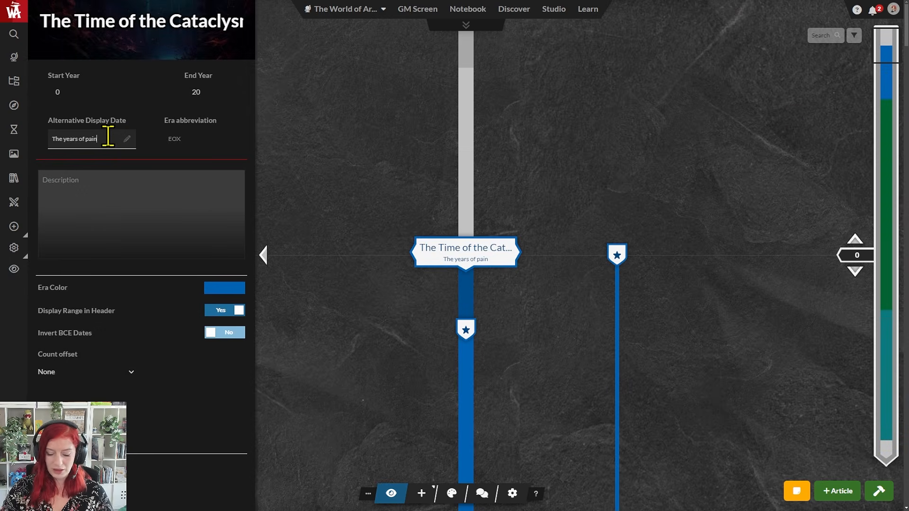
triple_click(108, 138)
key("BackSpace")
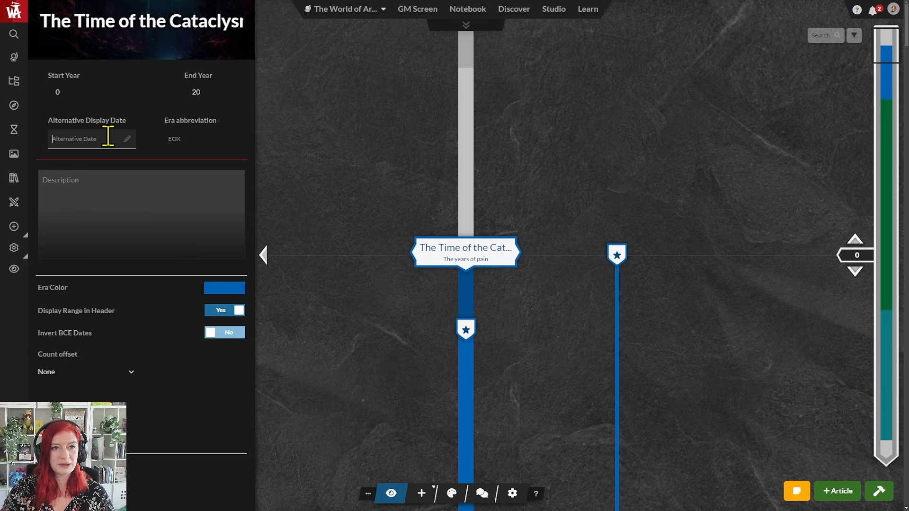
left_click(206, 146)
left_click(203, 233)
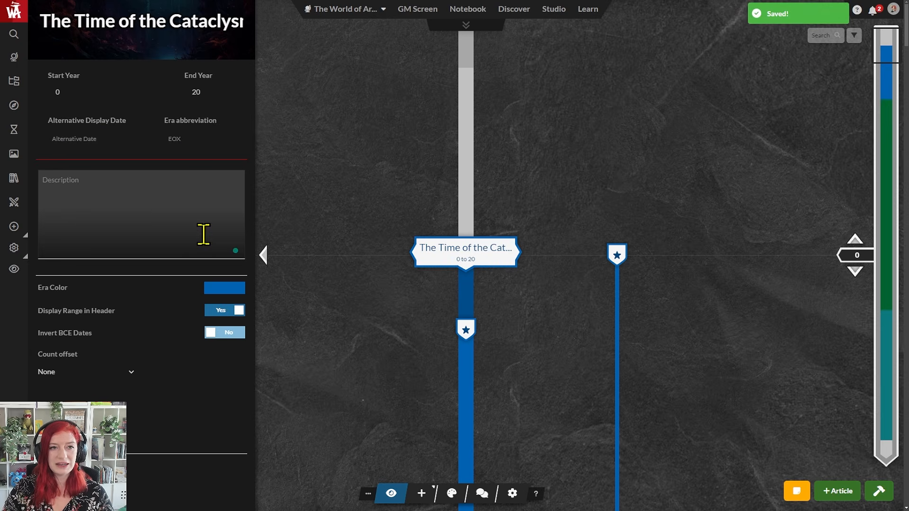
- Set the abbreviation of The Time of the Cataclysm era to BA and its era color to black
left_click(181, 140)
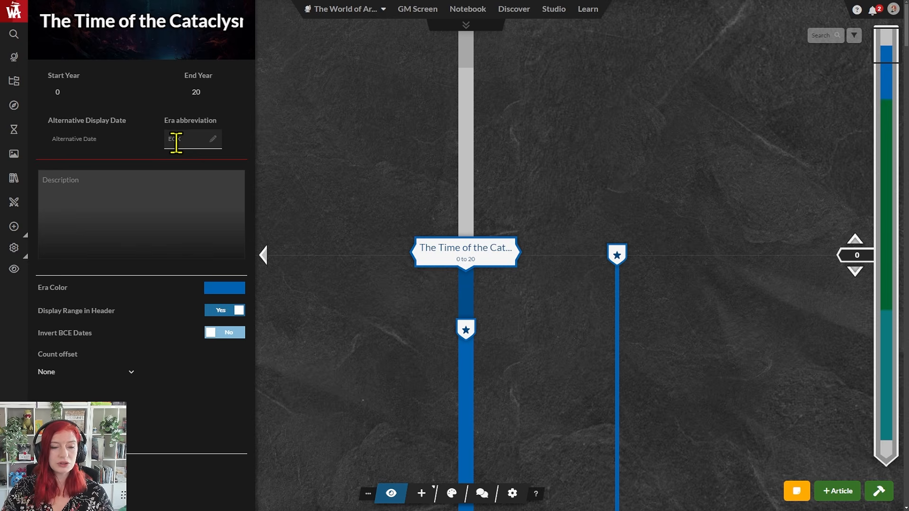
left_click(205, 212)
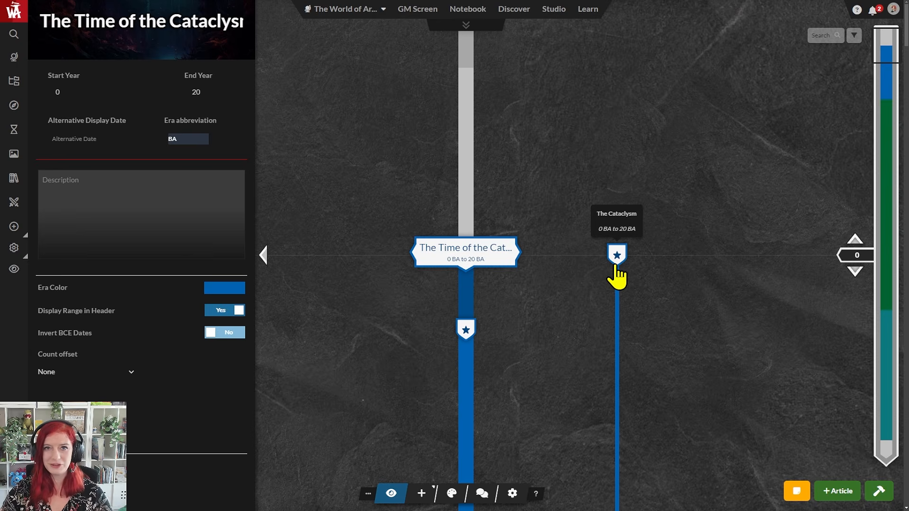
left_click(224, 288)
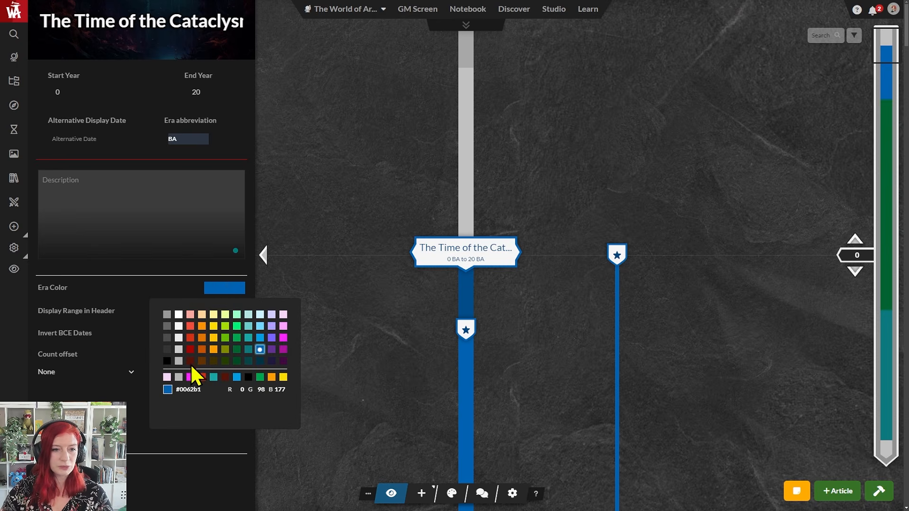
left_click_drag(182, 388, 219, 401)
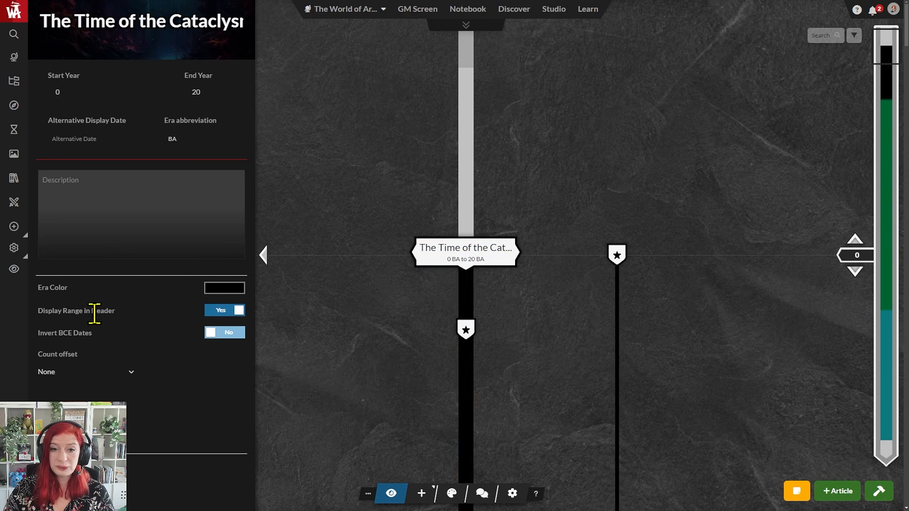
left_click_drag(119, 312, 30, 314)
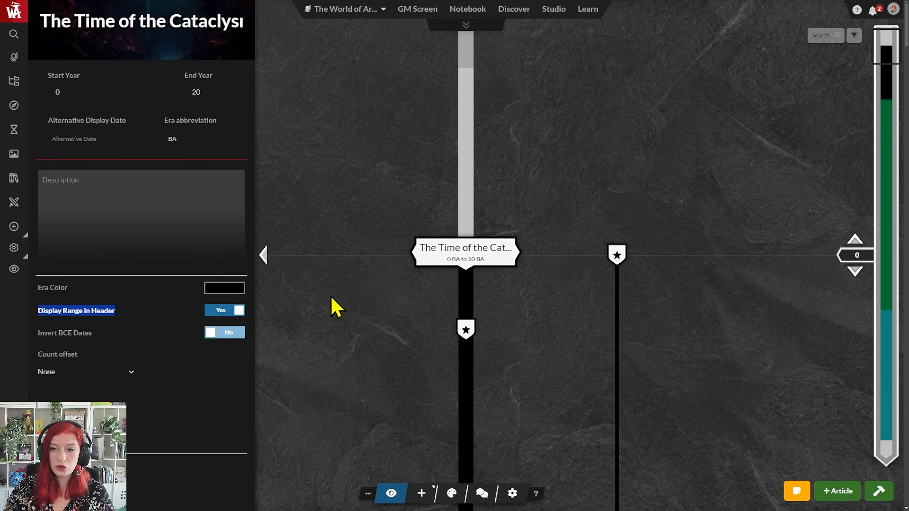
- Invert the BCE dates of The Time of the Cataclysm era and check the date range in its header
double_click(500, 249)
left_click(500, 284)
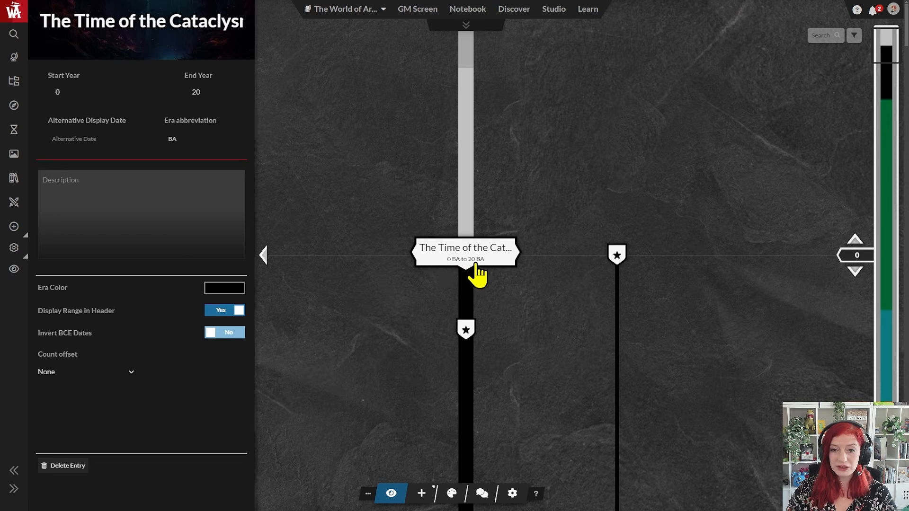
left_click(225, 333)
left_click_drag(434, 266, 445, 267)
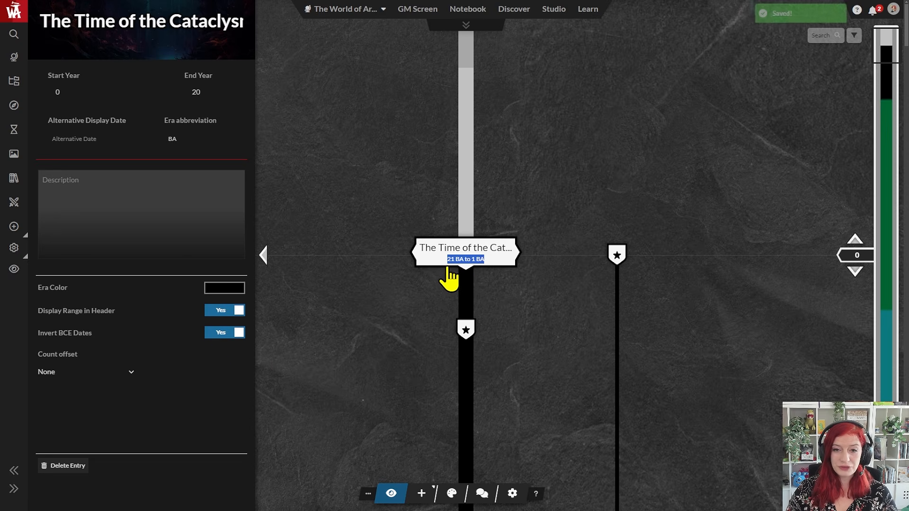
left_click(479, 267)
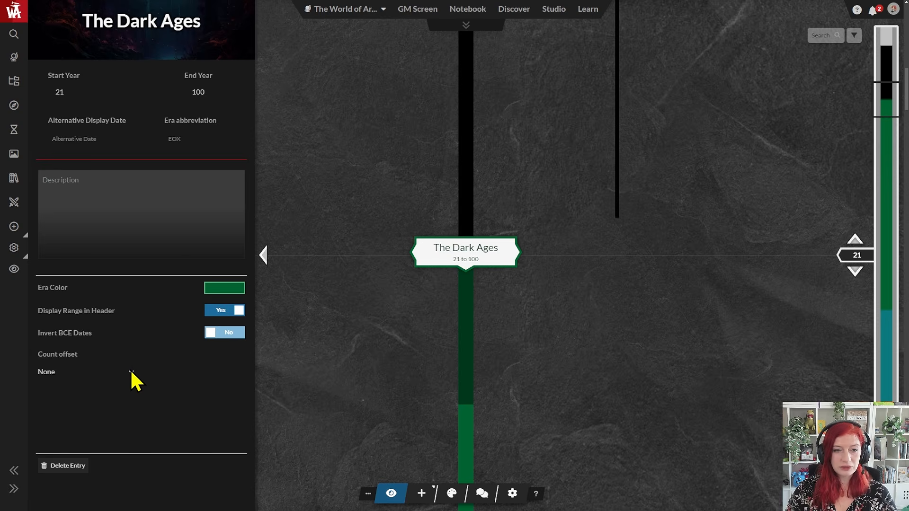
- Set the count offset of The Dark Ages era to restart dates at 1
left_click(107, 393)
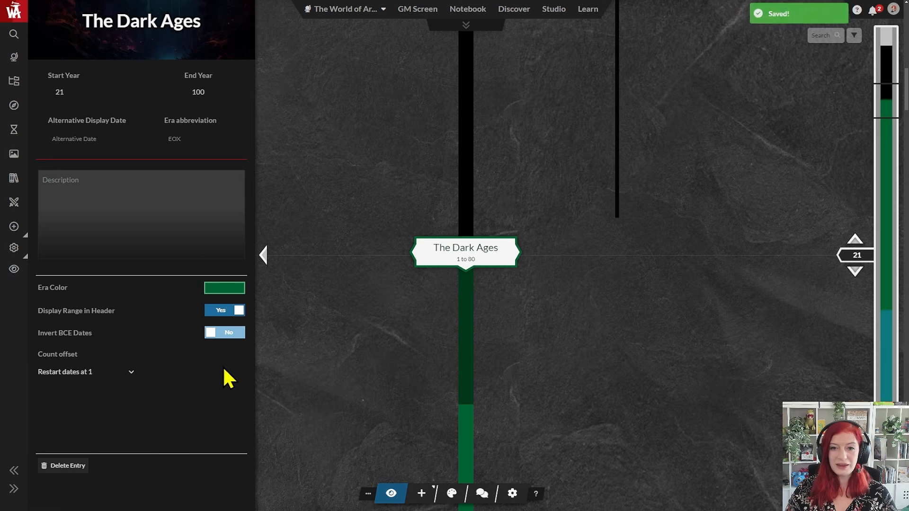
scroll(529, 257, "up", 3)
scroll(529, 258, "down", 4)
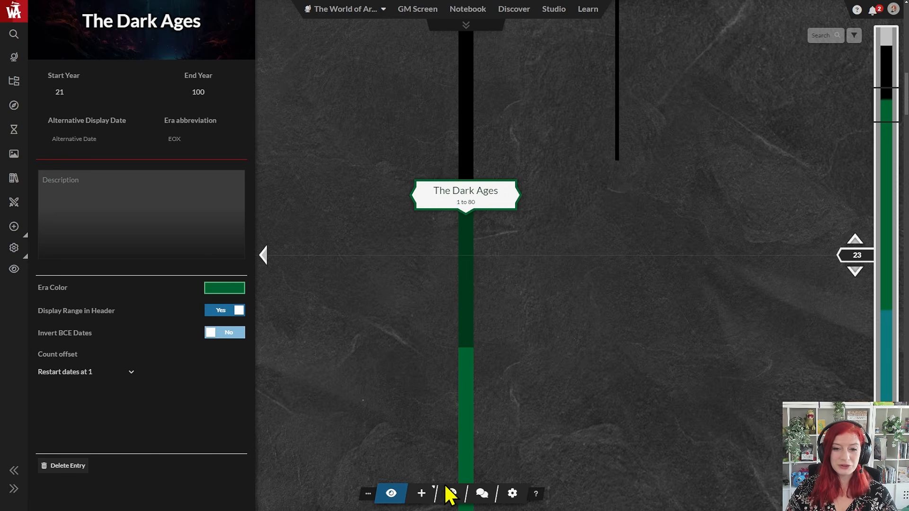
- Create an event titled "Invention of the Wheel" in The Dark Ages, running from year 25 to year 26
left_click(423, 494)
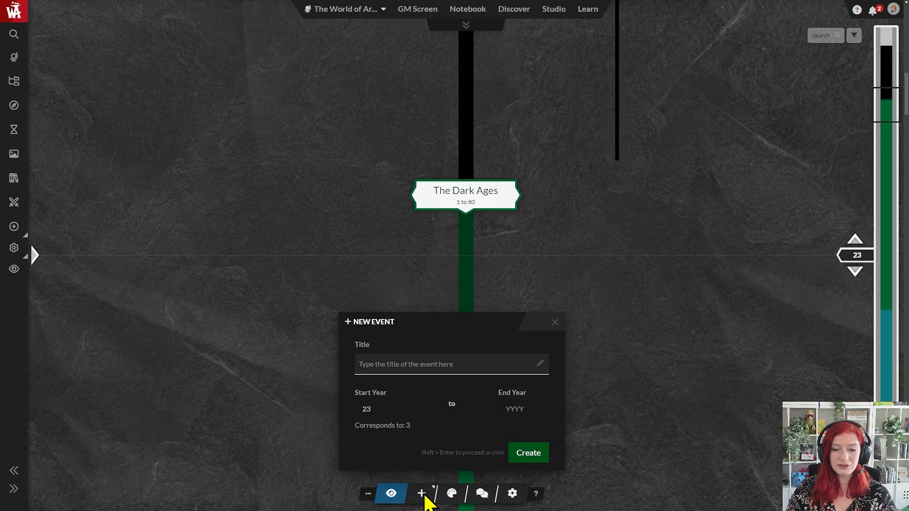
type("Invention of the Wheel")
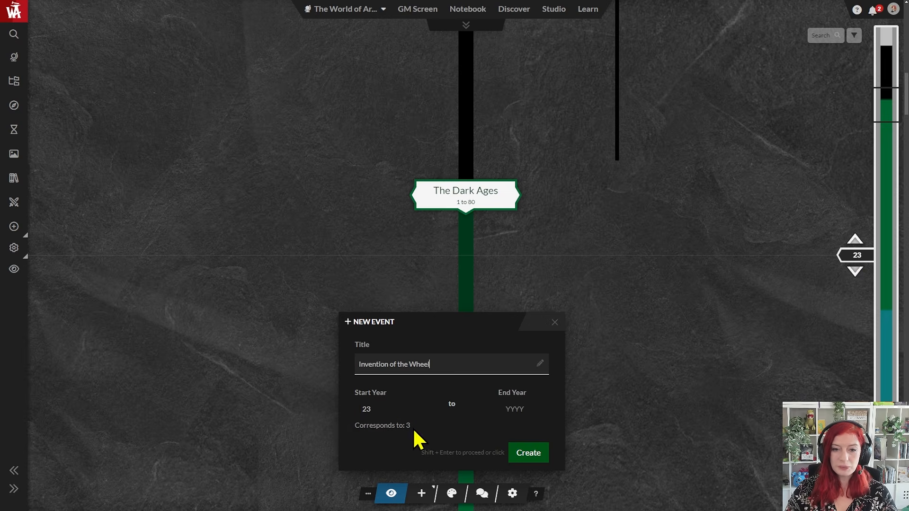
left_click_drag(413, 429, 355, 440)
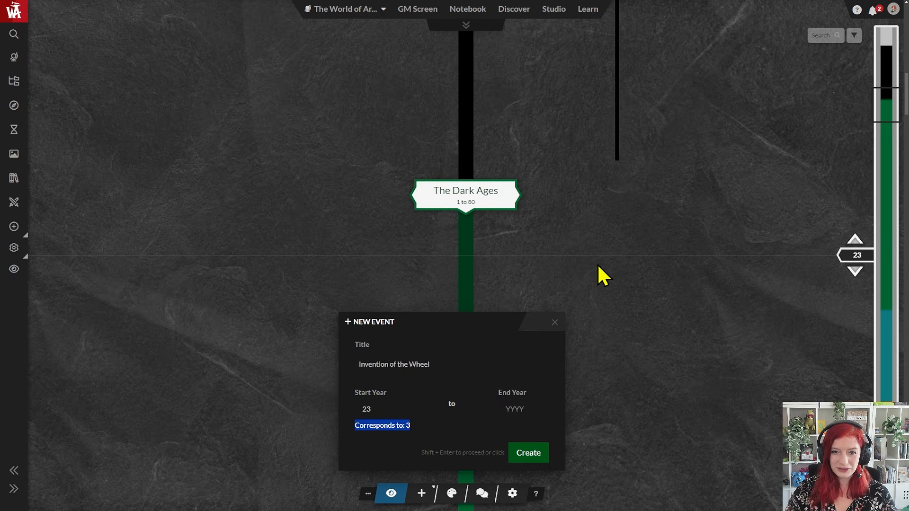
scroll(598, 267, "down", 2)
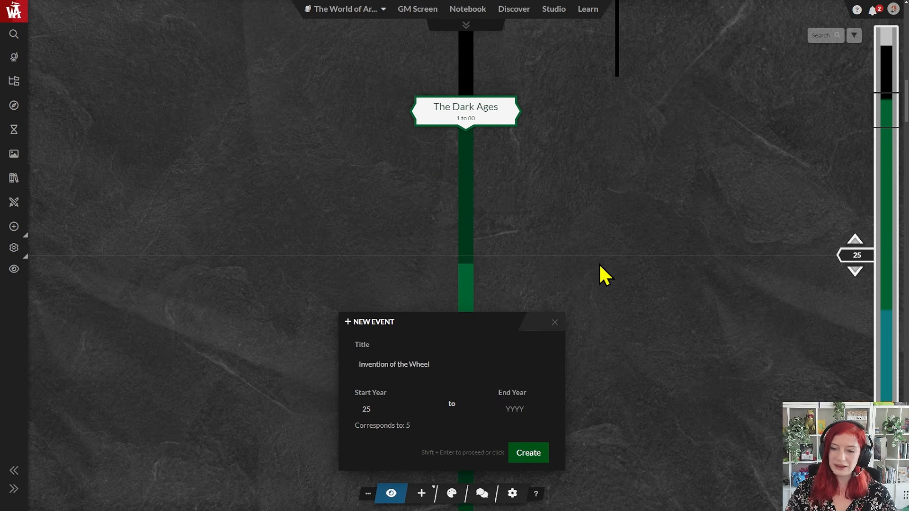
scroll(602, 266, "down", 1)
scroll(602, 266, "up", 1)
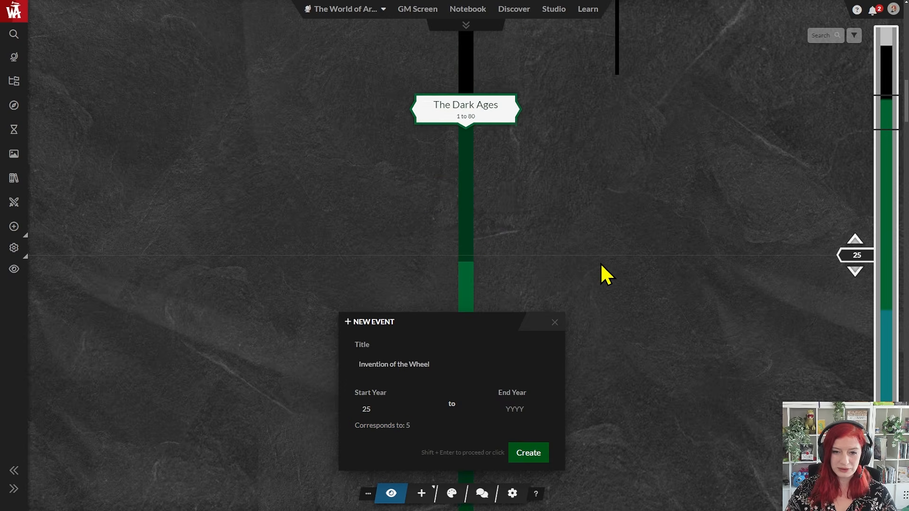
left_click(515, 409)
type("26")
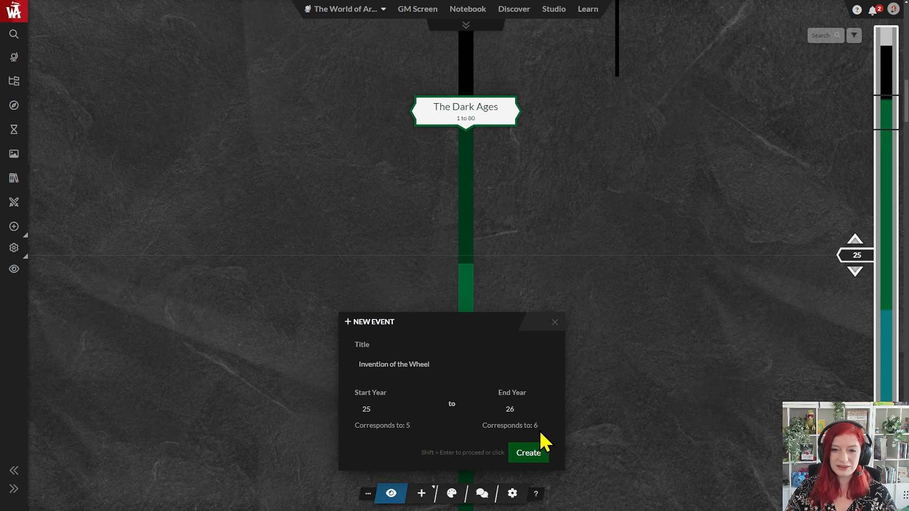
left_click(527, 452)
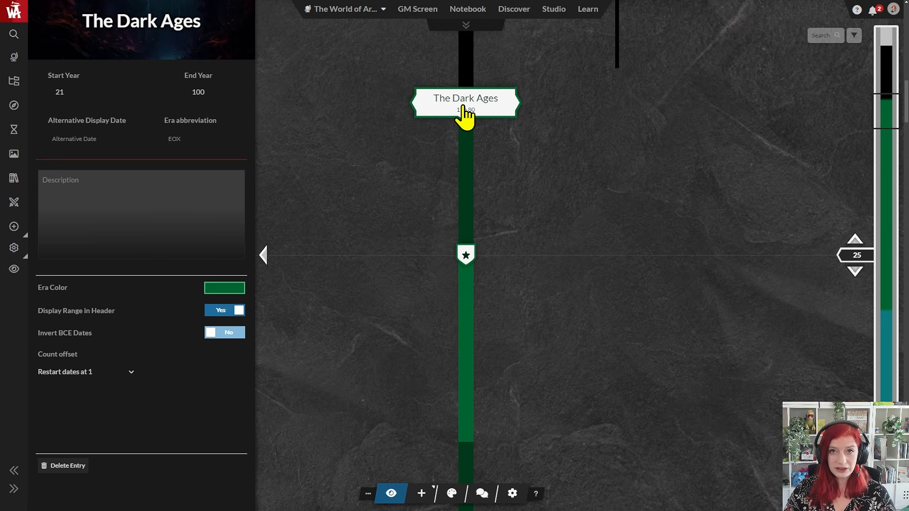
- Start deleting The Dark Ages era, and cancel the deletion
left_click(71, 467)
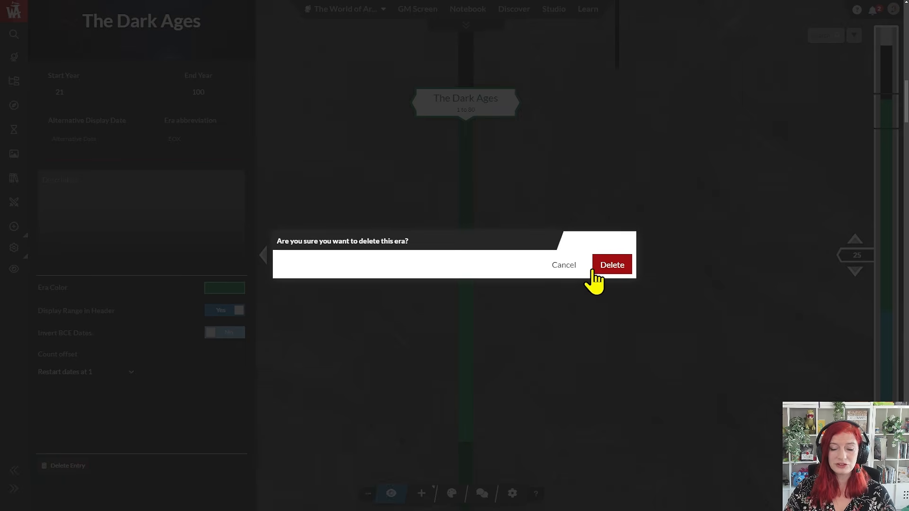
left_click(566, 264)
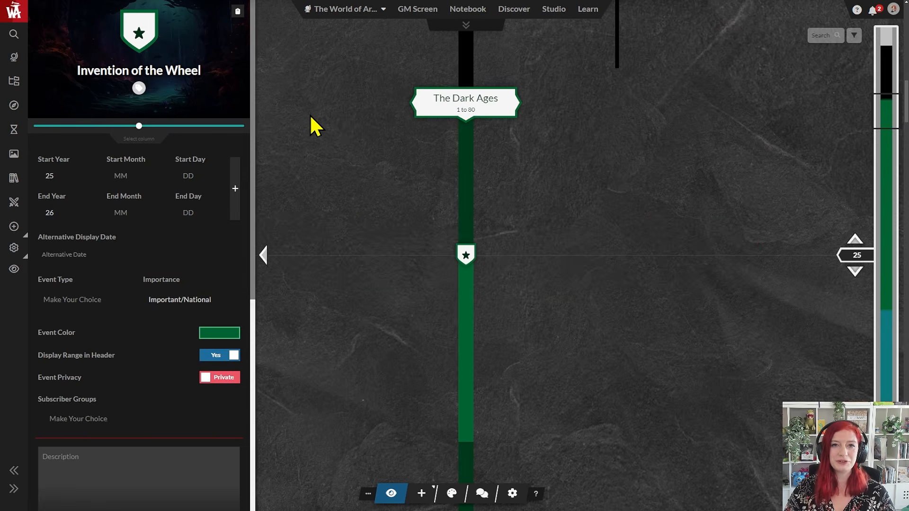
- Create a new tag "wheel" and assign it to the Invention of the Wheel event
left_click(139, 89)
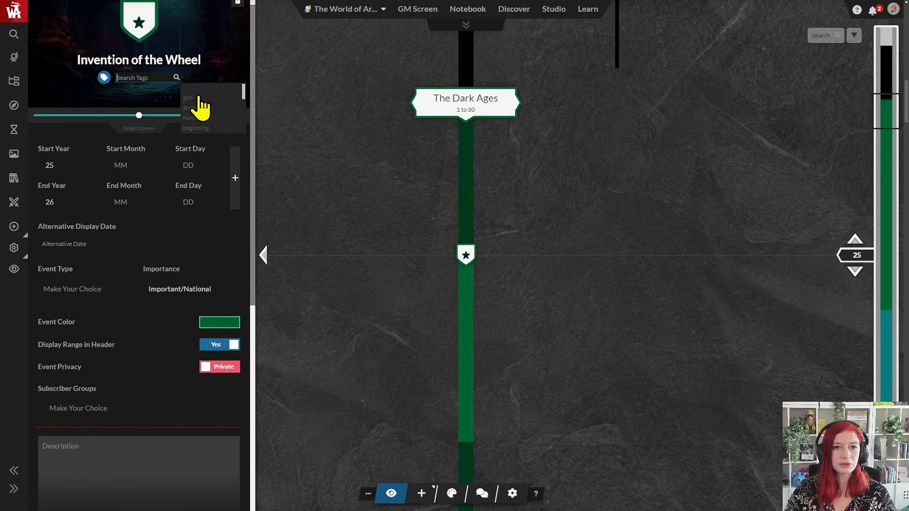
scroll(245, 101, "down", 1)
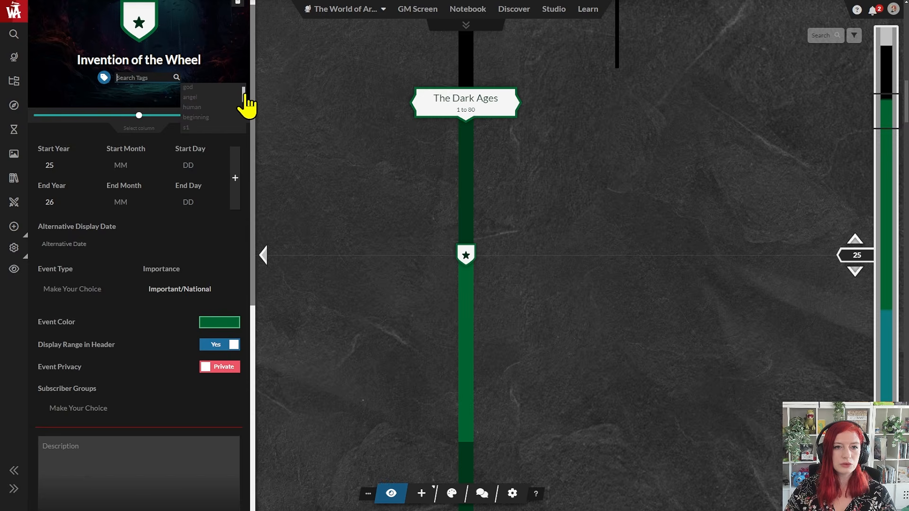
mouse_move(245, 97)
left_mouse_down()
mouse_move(247, 130)
mouse_move(245, 82)
left_mouse_up()
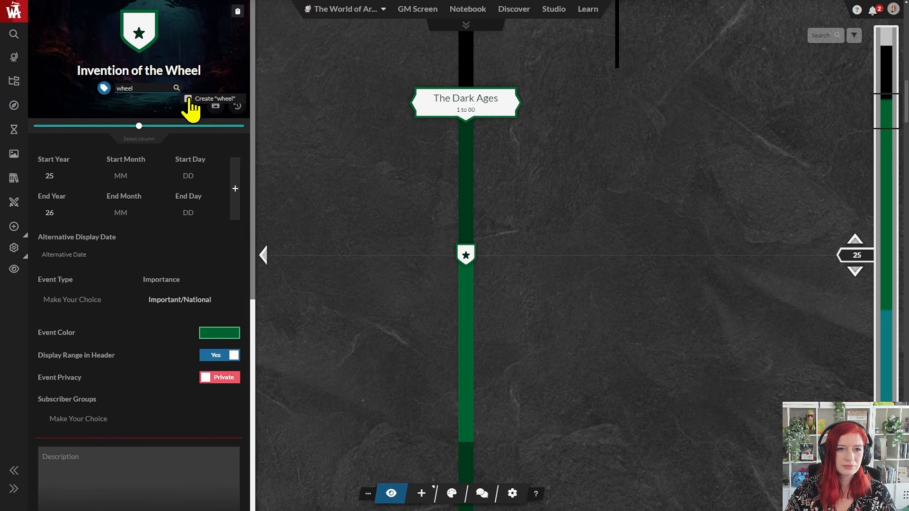
left_click(190, 100)
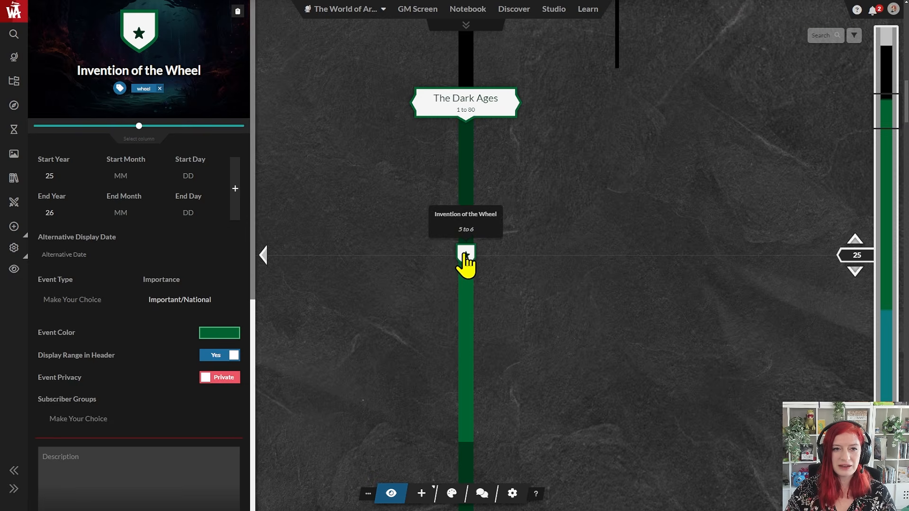
- Move the Invention of the Wheel event to the first column left of the central axis, and inspect its hour and minute fields
left_click_drag(139, 126, 202, 127)
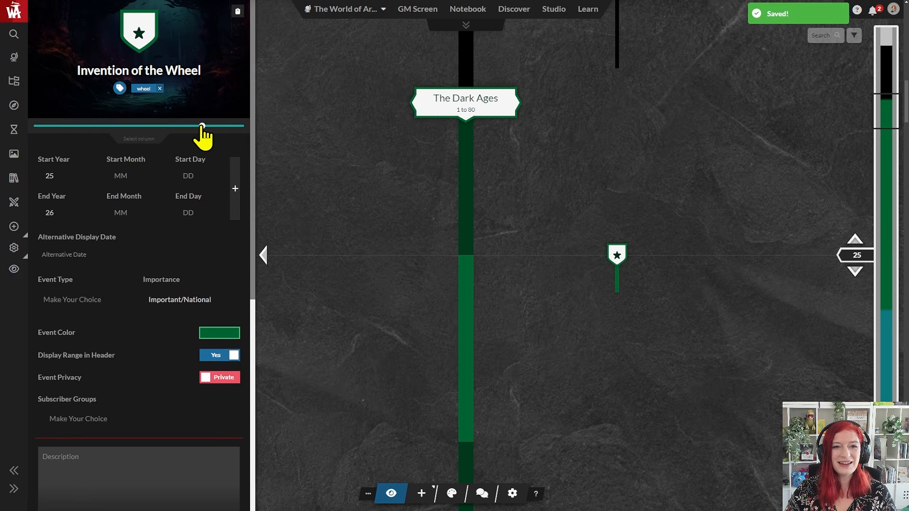
mouse_move(202, 127)
left_mouse_down()
mouse_move(76, 126)
mouse_move(126, 134)
left_mouse_up()
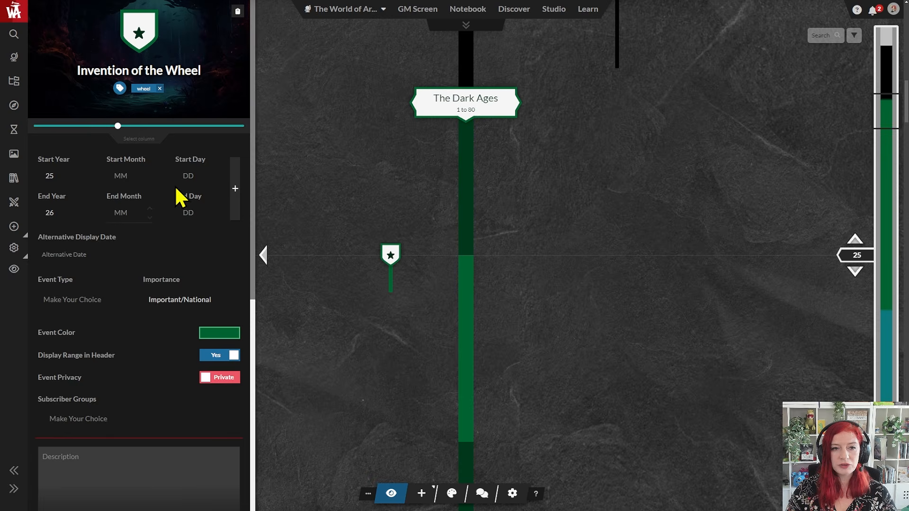
left_click(234, 202)
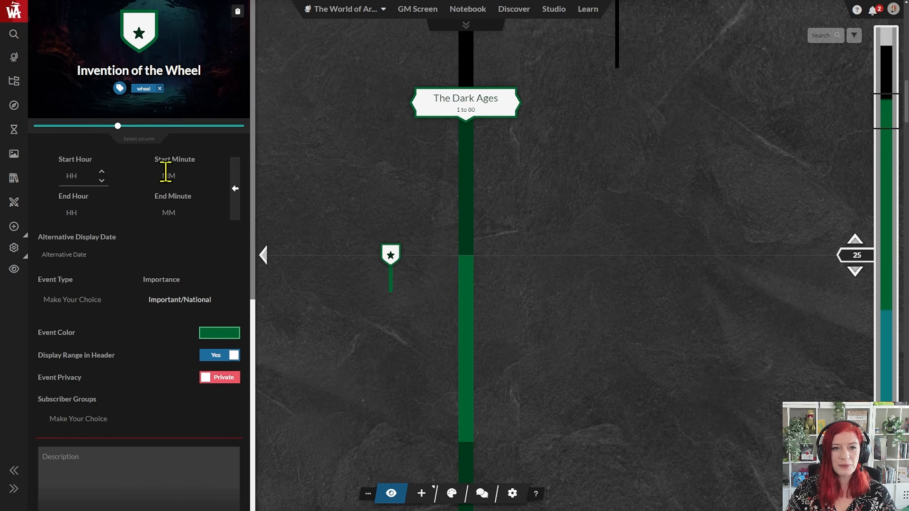
left_click(236, 202)
- Set the Invention of the Wheel event's type to Construction beginning/end and its importance to Major/Global
scroll(228, 204, "down", 2)
left_click(71, 215)
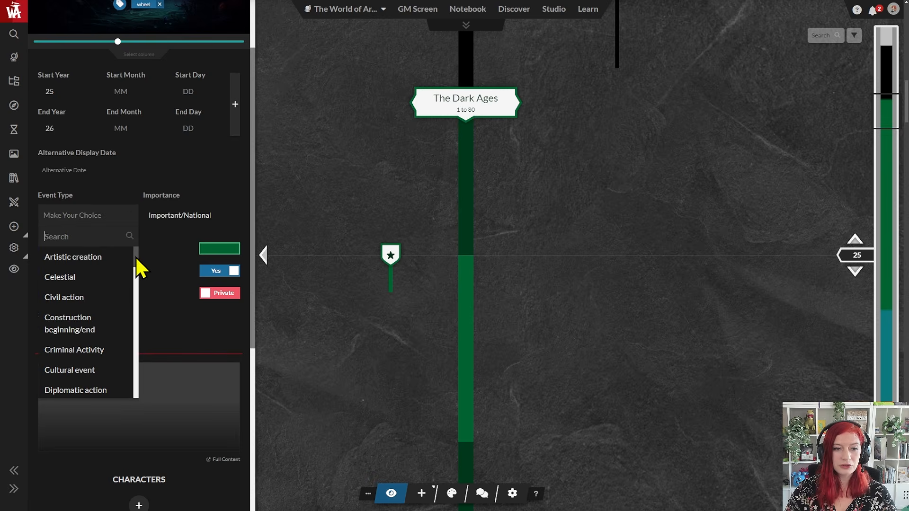
mouse_move(135, 256)
left_mouse_down()
mouse_move(134, 313)
mouse_move(140, 265)
left_mouse_up()
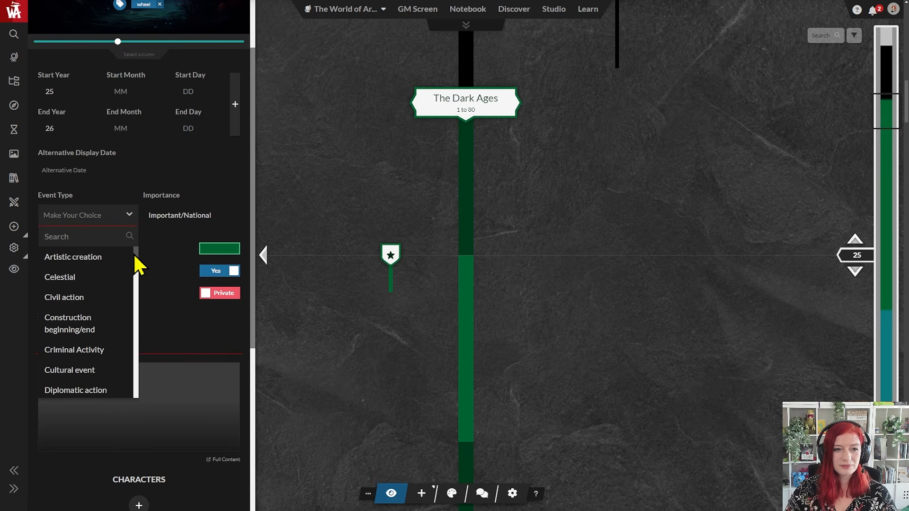
left_click(70, 330)
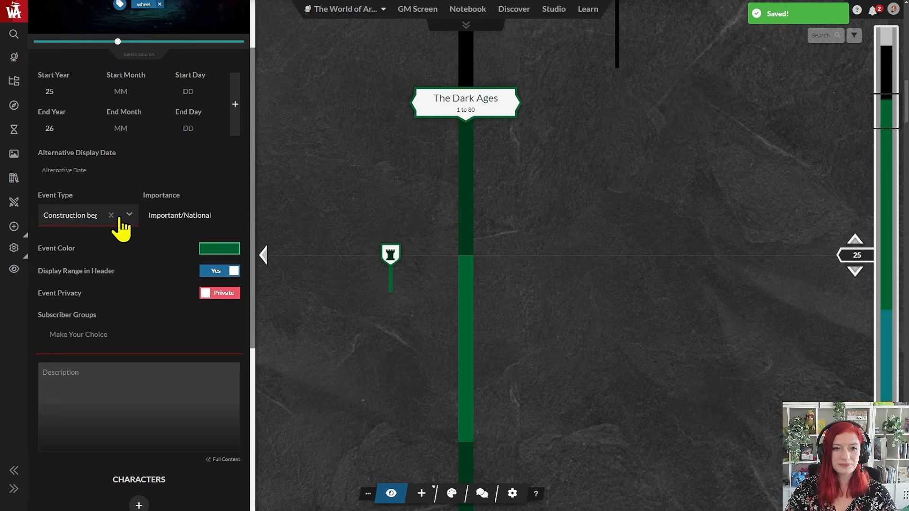
left_click(226, 219)
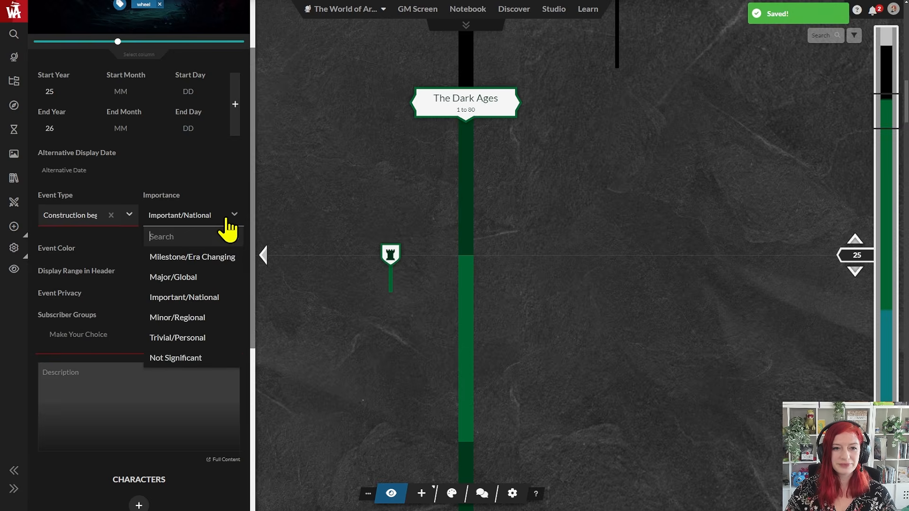
left_click(197, 277)
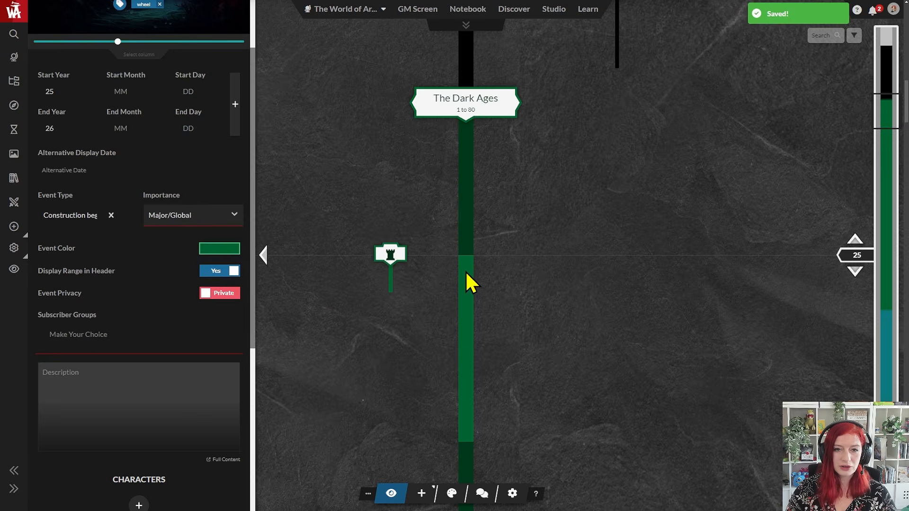
- Inspect the timeline filters for subscriber groups, tags, event types and event importance, and close them
left_click(351, 266)
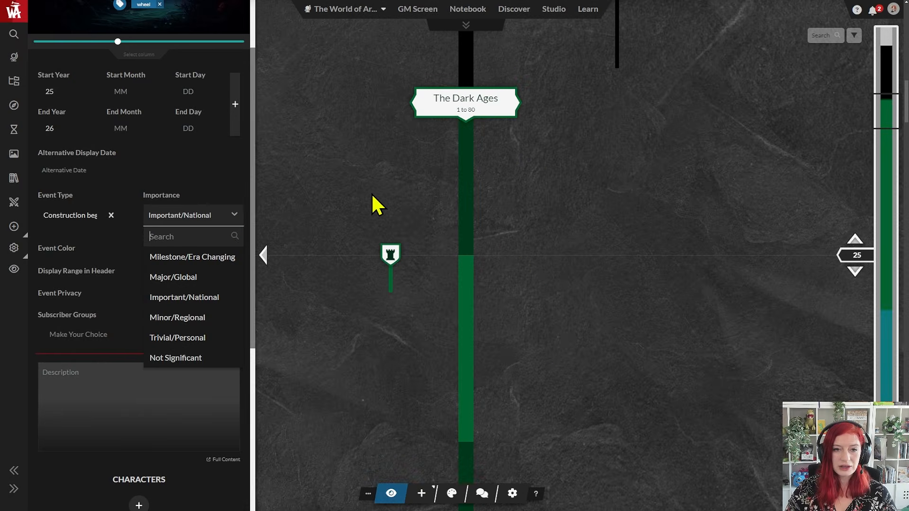
left_click(854, 38)
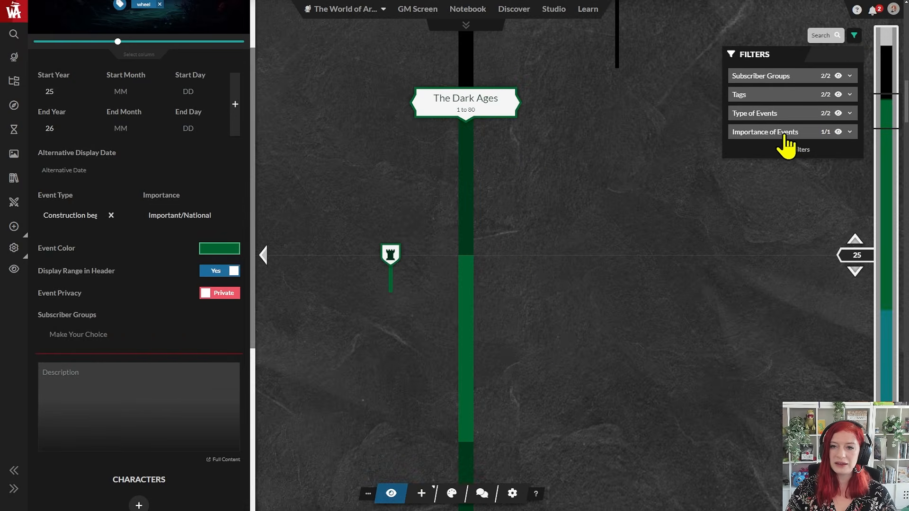
left_click(854, 36)
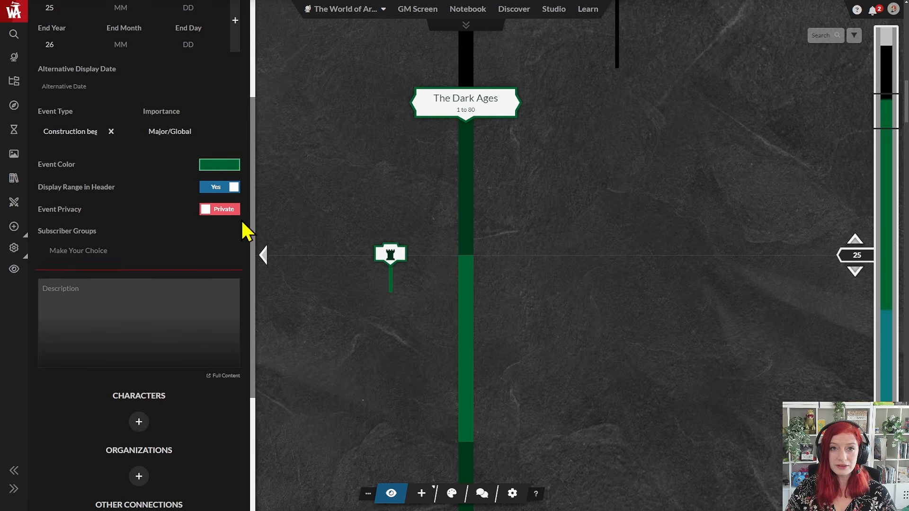
- Try the public privacy setting on the Invention of the Wheel event, return it to private, and view the available subscriber groups
left_click(213, 213)
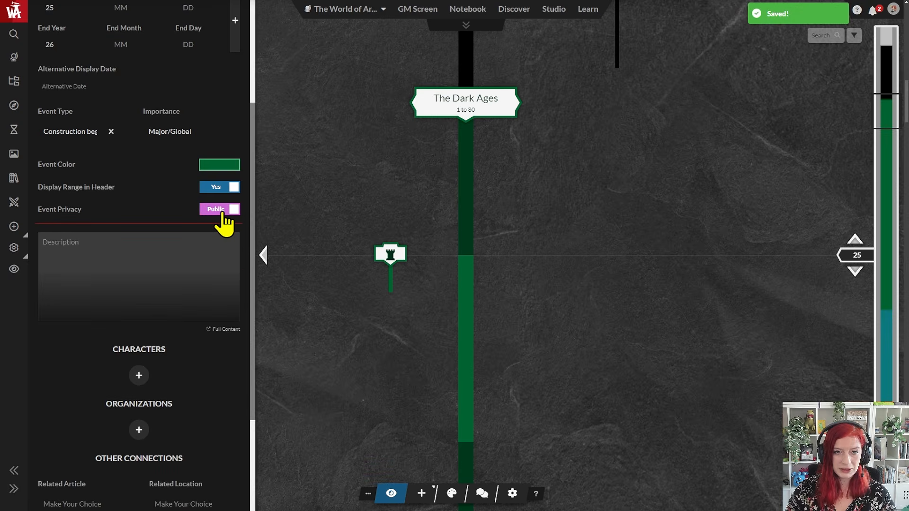
left_click(222, 213)
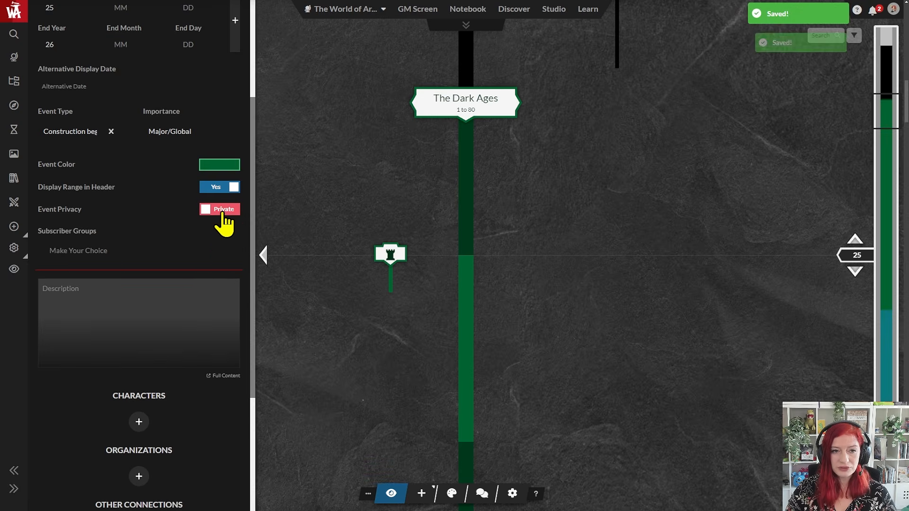
left_click(143, 252)
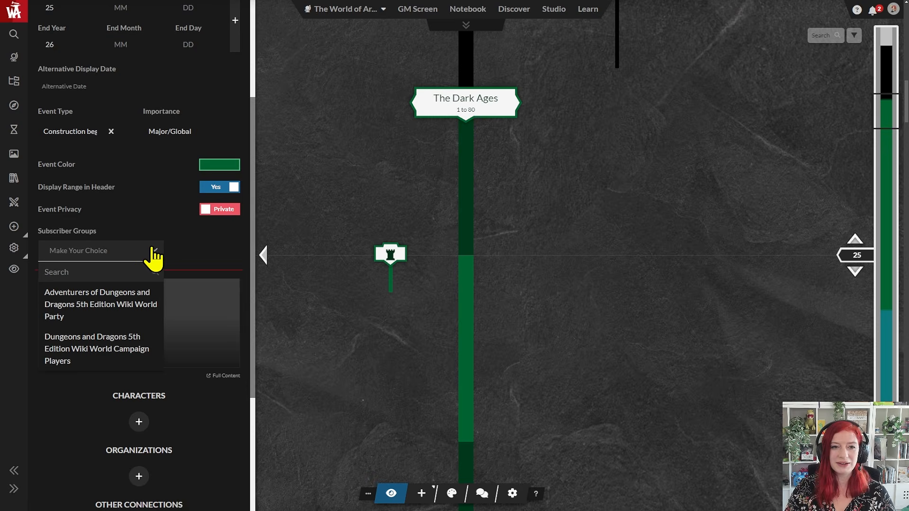
left_click(150, 251)
- Attach the character Mr Cheese and the organization Celtic Pantheon to the Invention of the Wheel event
scroll(196, 257, "down", 3)
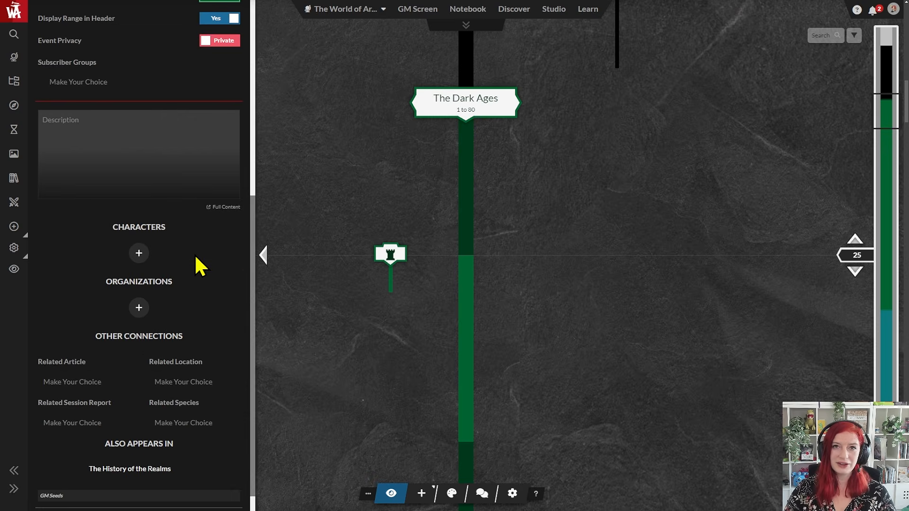
left_click(139, 252)
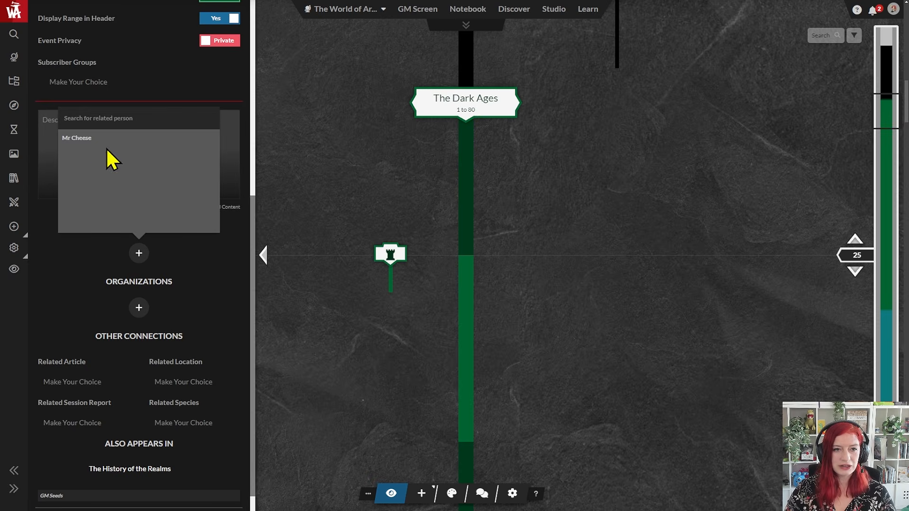
left_click(139, 308)
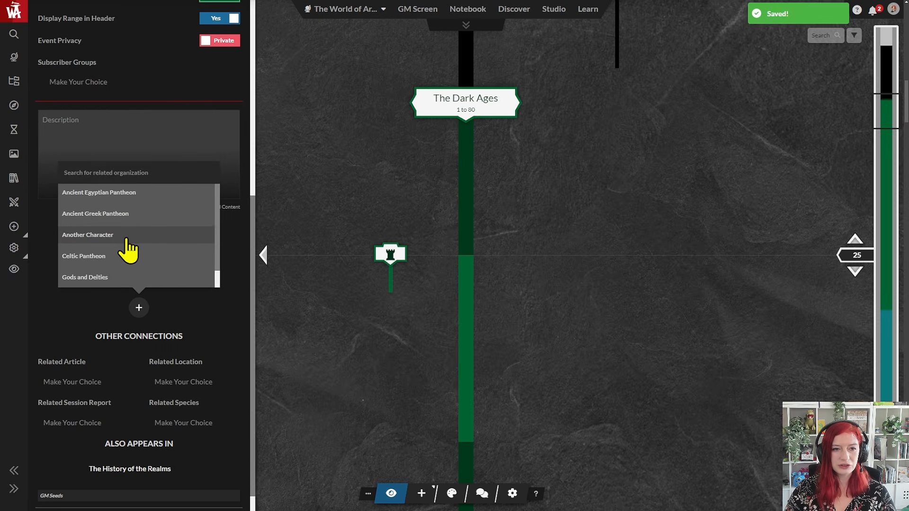
left_click(126, 256)
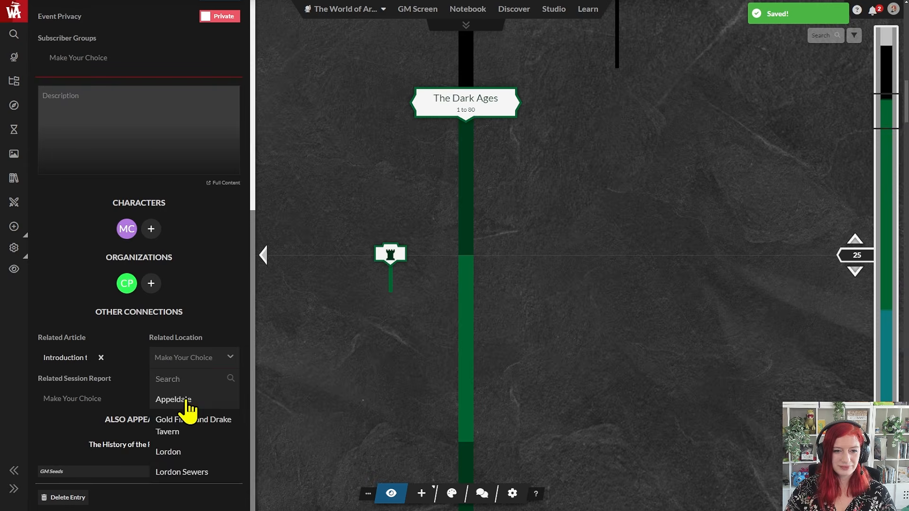
- Connect the event to the article Introduction to my world, the location Appeldale and the species Gnome
left_click(187, 402)
left_click(106, 408)
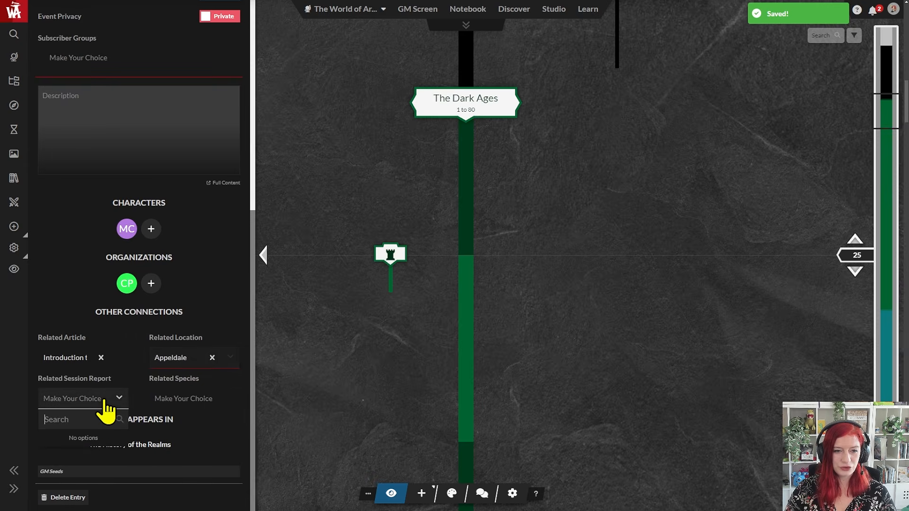
left_click(163, 405)
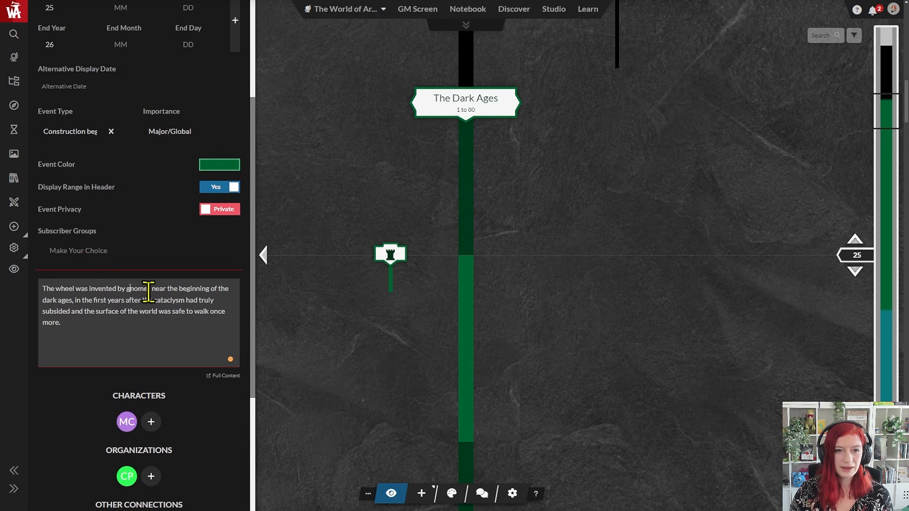
- Replace the word gnomes in the event description with a copied link to the Gnome article, displayed as Gnomes
key("ctrl+shift+Right")
key("Delete")
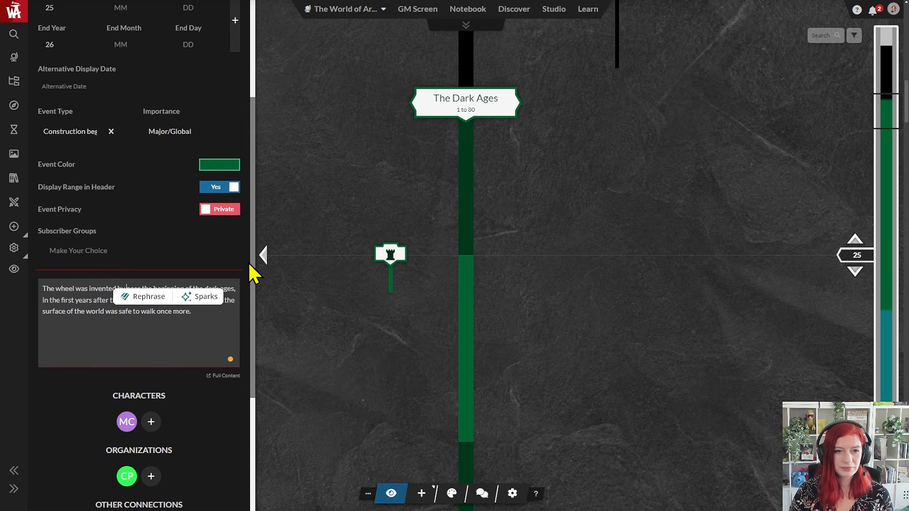
key("ctrl+k")
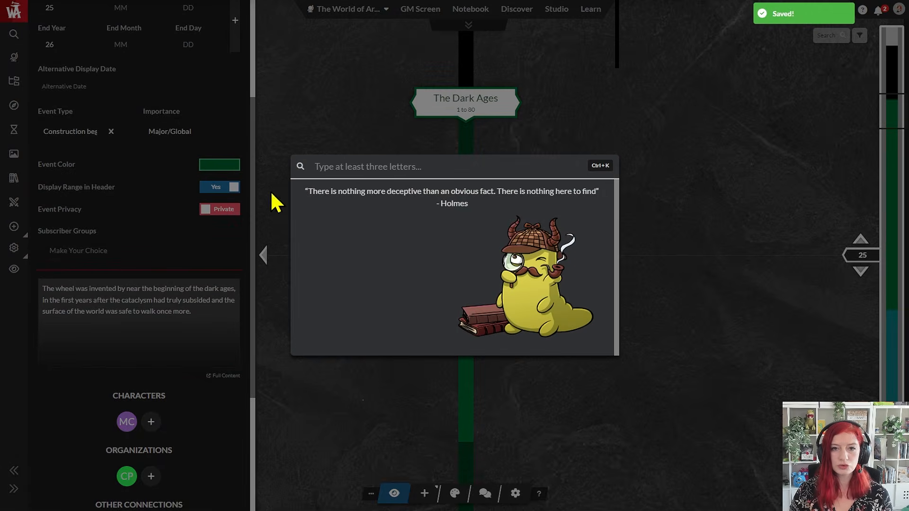
type("sag")
key("BackSpace")
key("BackSpace")
key("BackSpace")
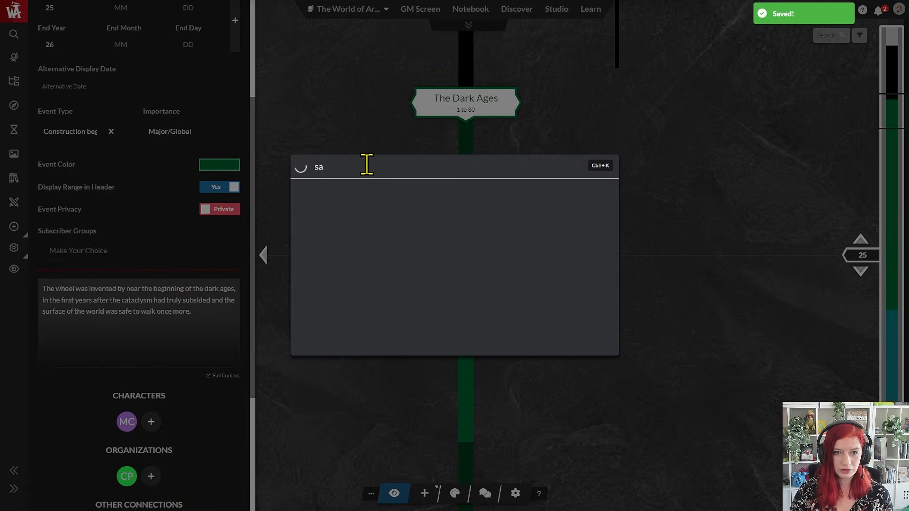
type("gnome")
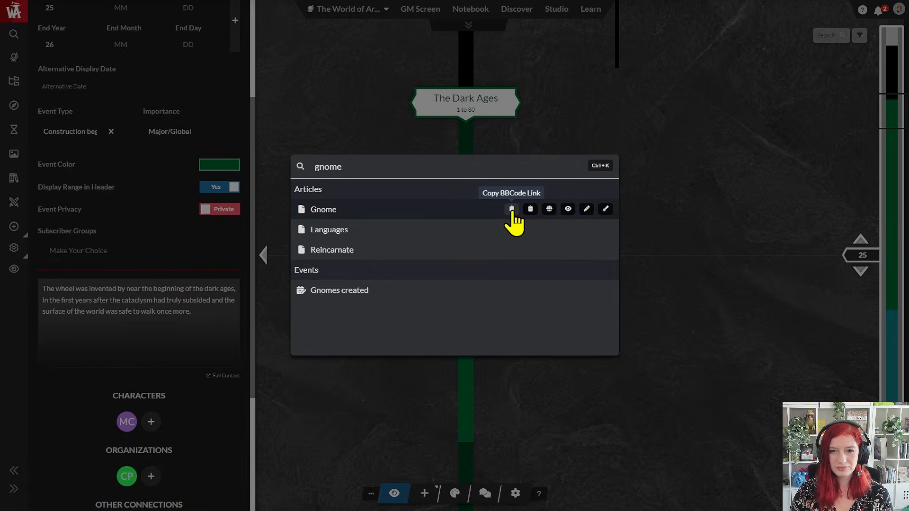
left_click(512, 209)
left_click(128, 290)
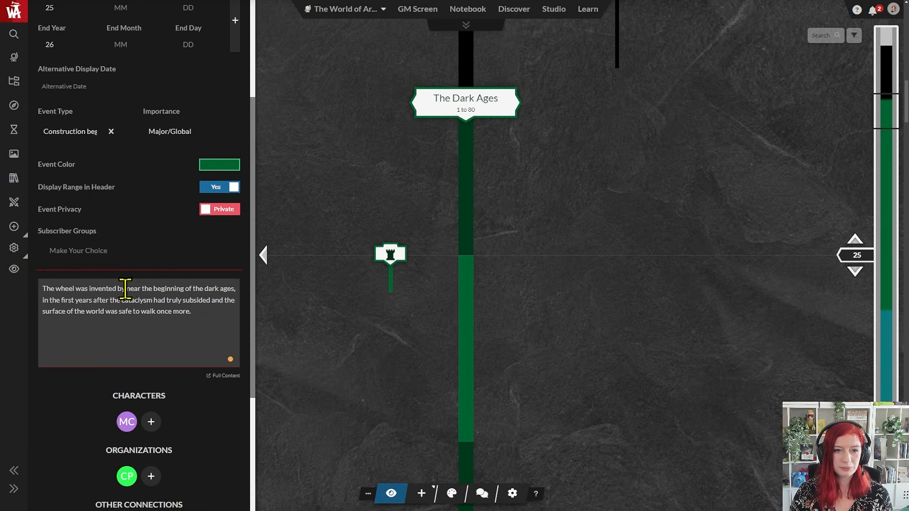
key("ctrl+v")
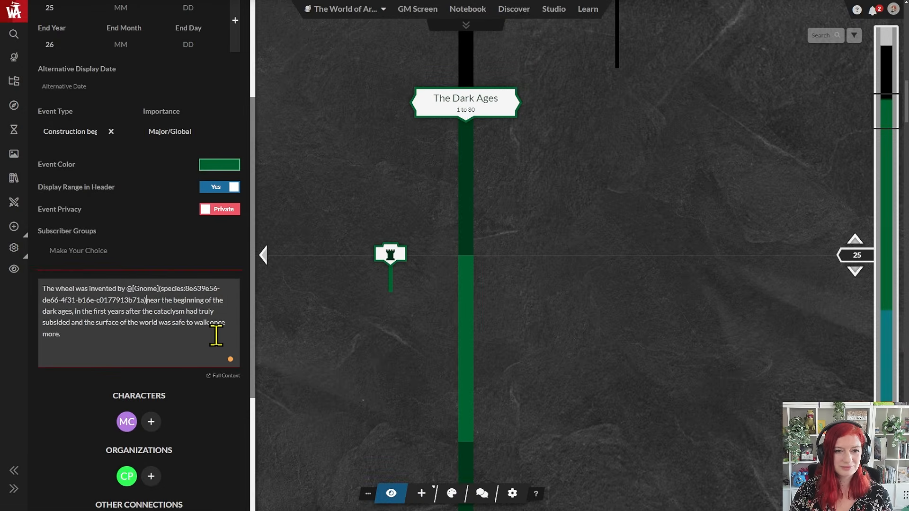
- Preview the event, open its related article Introduction to my world to examine the related historical events, and return to editing the event
scroll(215, 336, "down", 4)
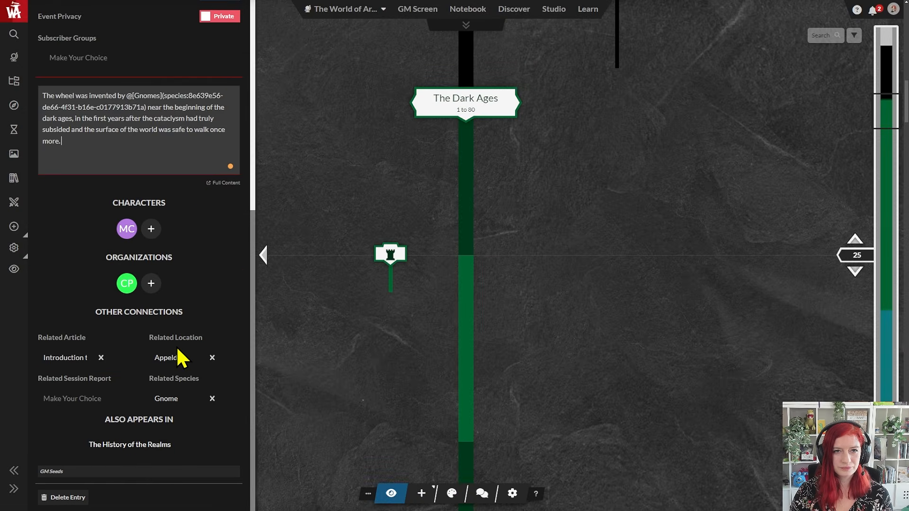
left_click(391, 493)
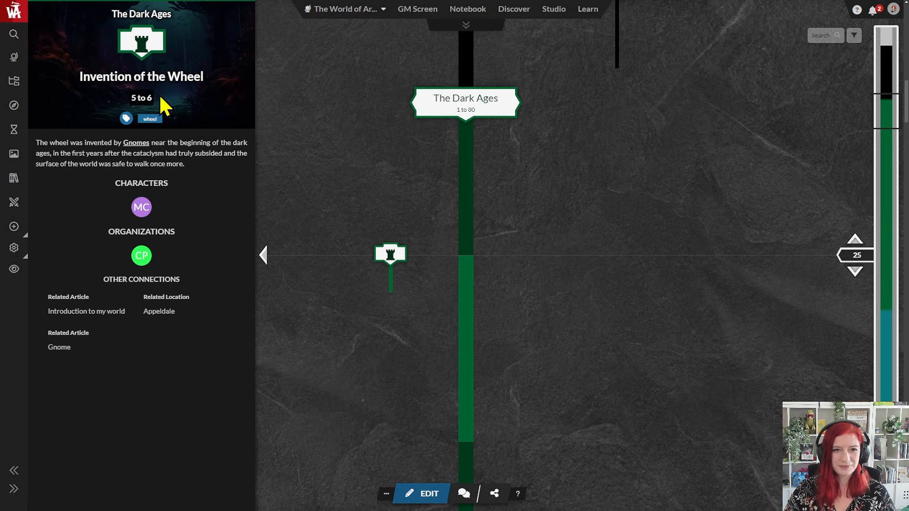
left_click(94, 312)
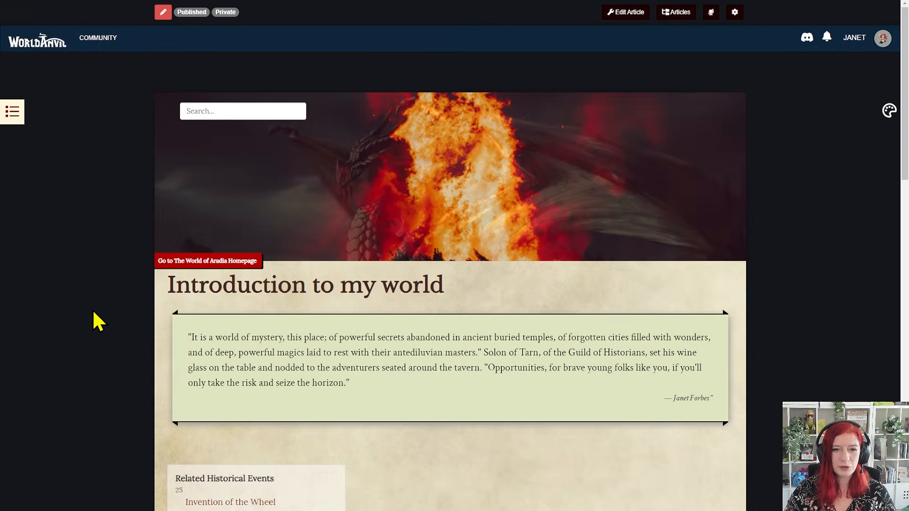
scroll(534, 239, "down", 2)
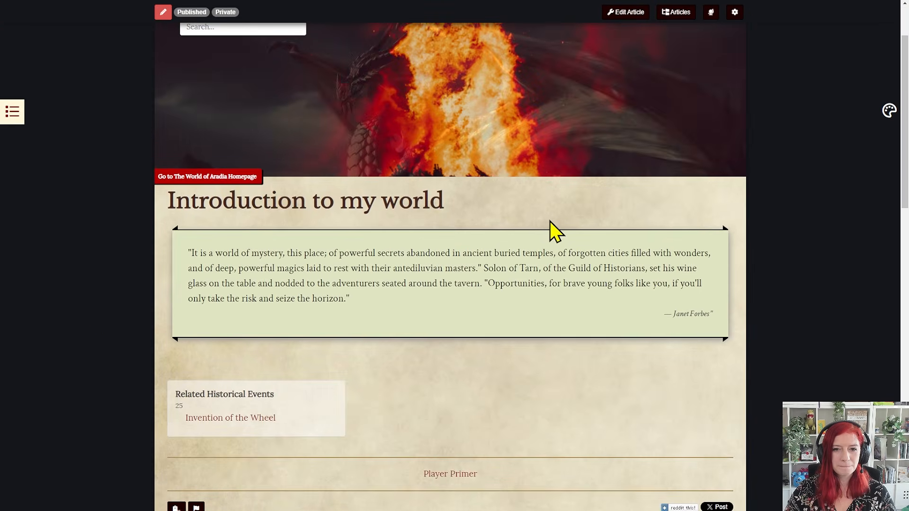
left_click(142, 1)
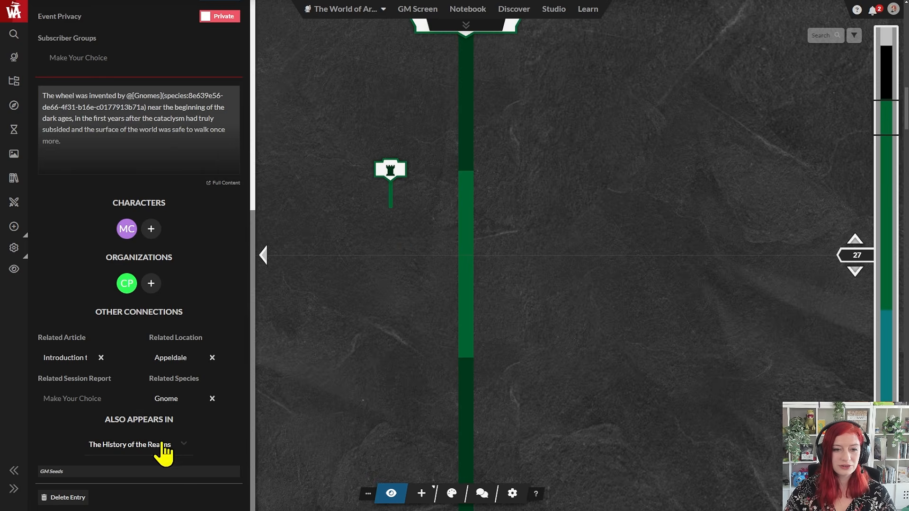
- Make the Invention of the Wheel event also appear in the RPG Campaign timeline
left_click(180, 447)
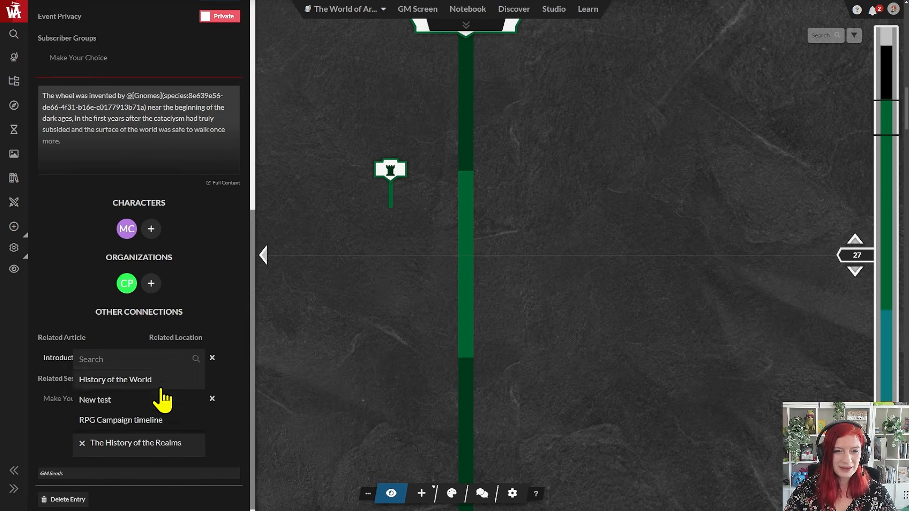
left_click(154, 421)
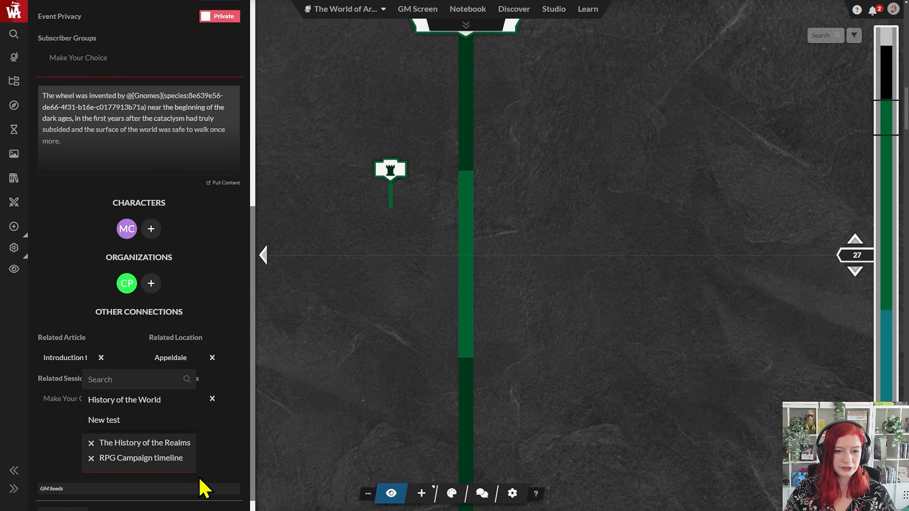
left_click(230, 460)
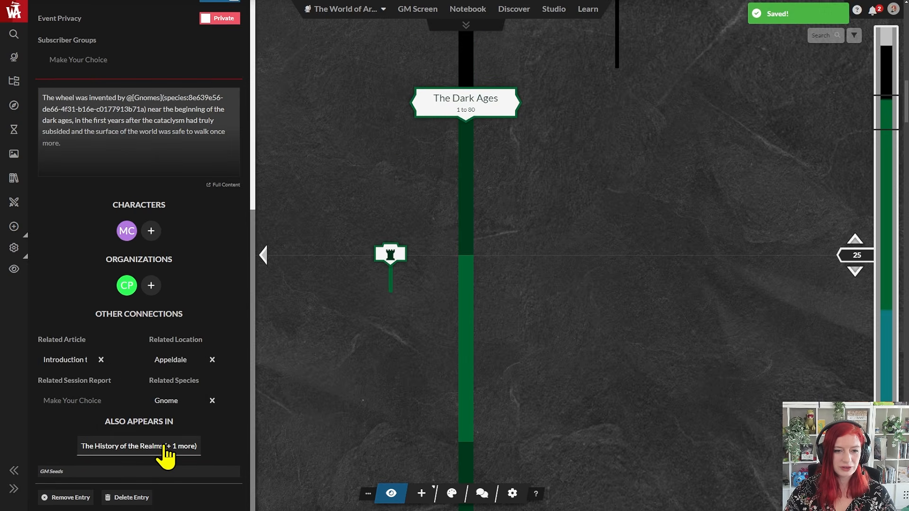
left_click(205, 450)
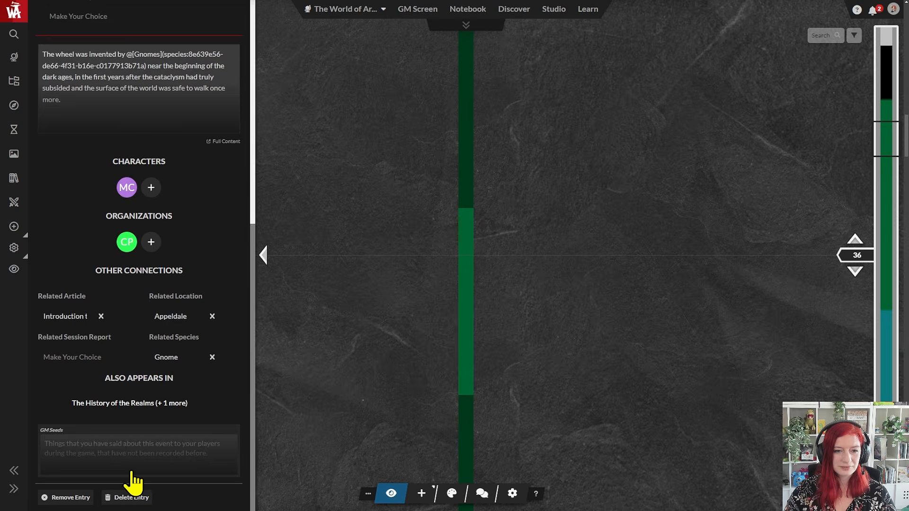
- Add the GM seed "The wheel was actually a gift from the Great God Thune!" and try collapsing and expanding it in the event preview
left_click(76, 454)
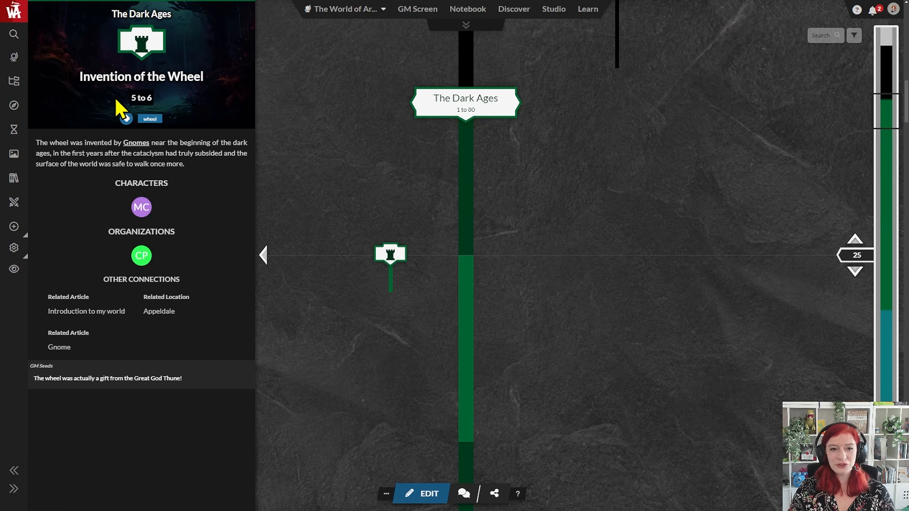
left_click(37, 374)
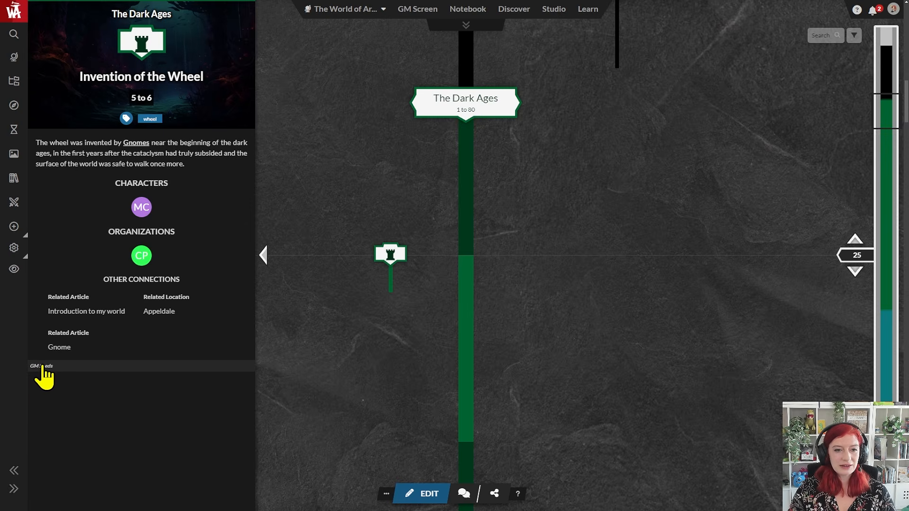
left_click(43, 367)
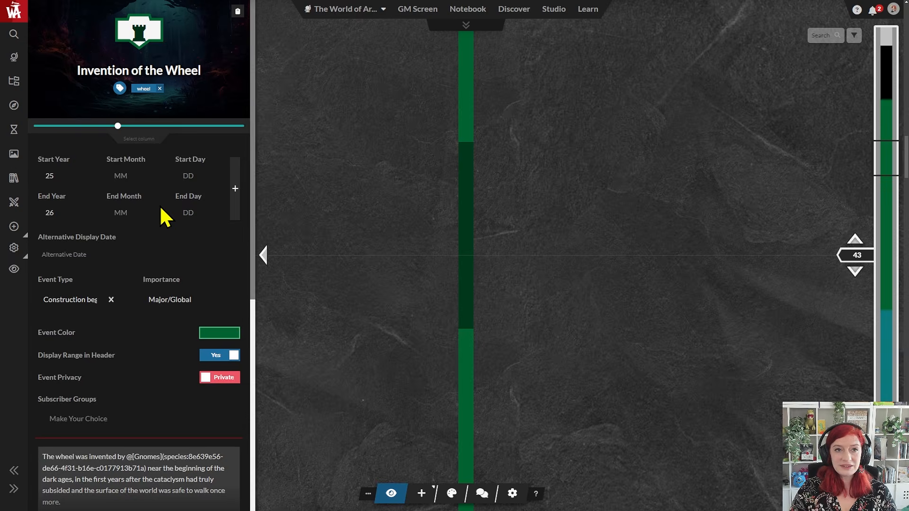
- Inspect the confirmations for deleting the event from all timelines and removing it from this one, cancelling both
scroll(161, 202, "down", 5)
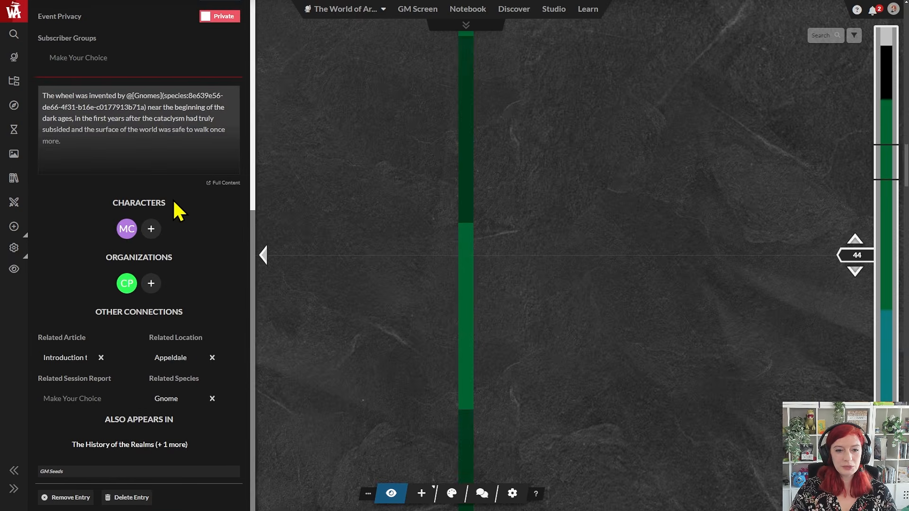
left_click(133, 498)
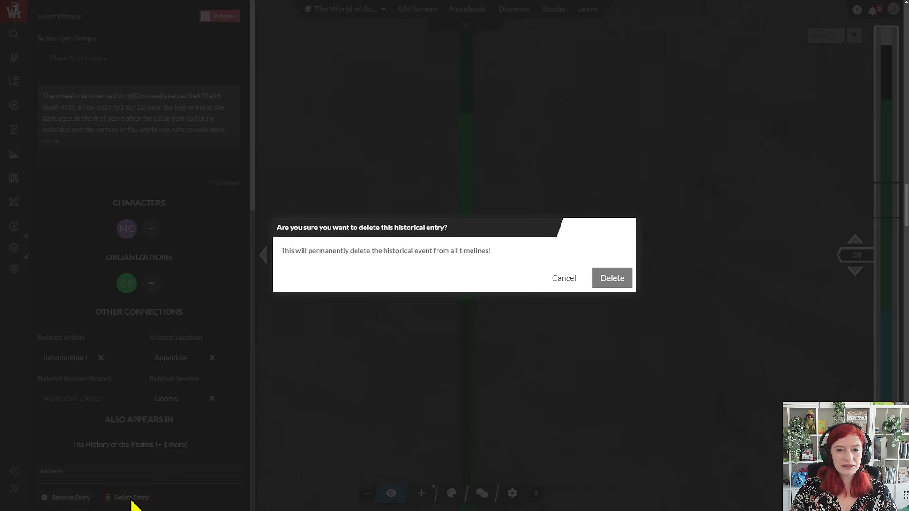
left_click(560, 280)
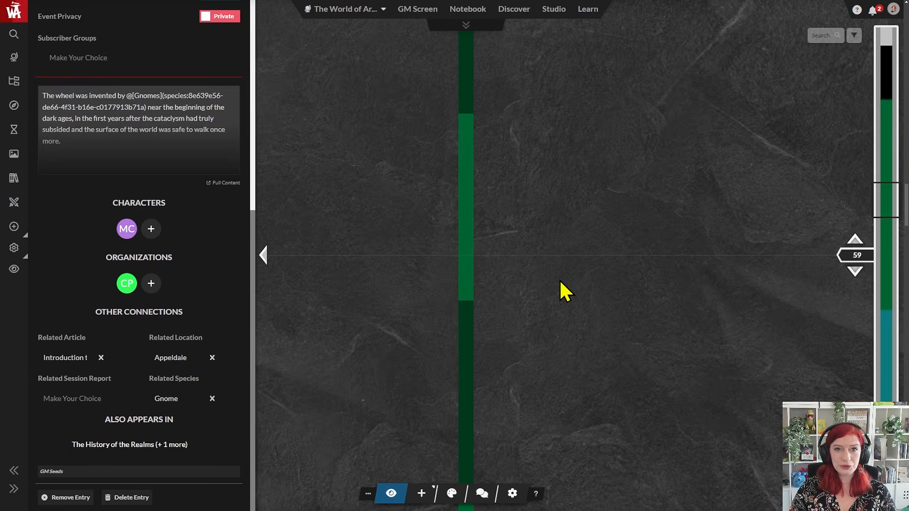
left_click(64, 498)
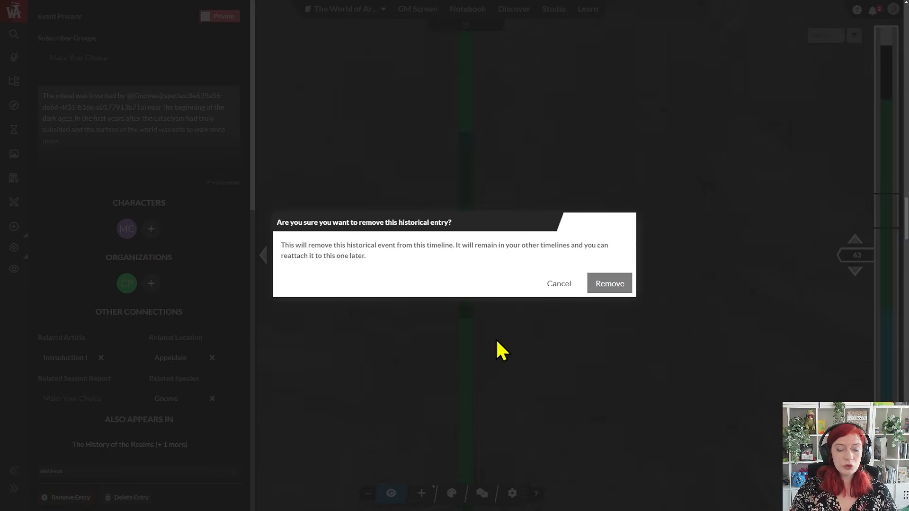
left_click(569, 284)
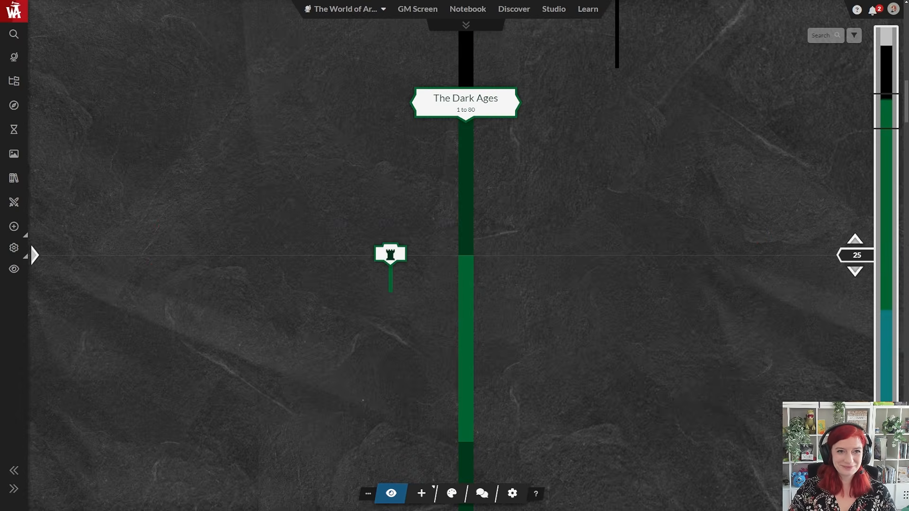
- Try placing the copied standard timeline link below the quote in the Introduction to my world article, and inspect the link on its page
left_click(368, 494)
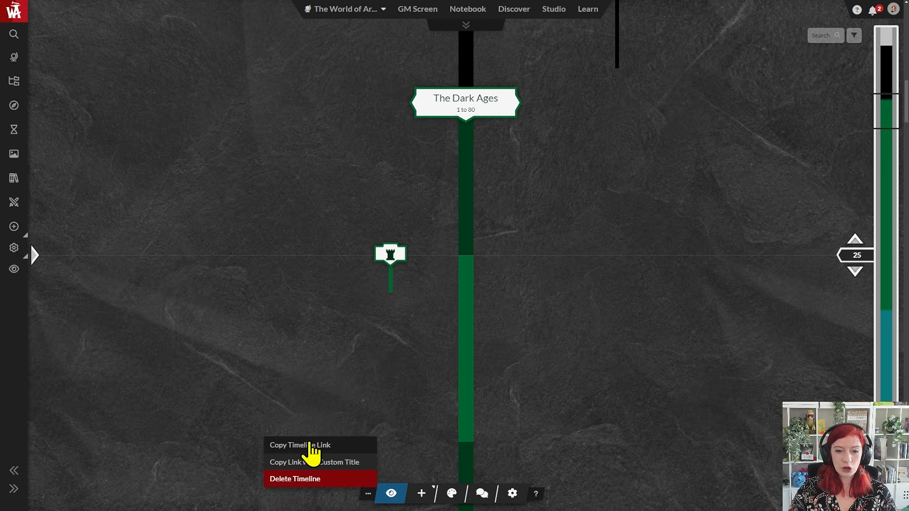
left_click(311, 447)
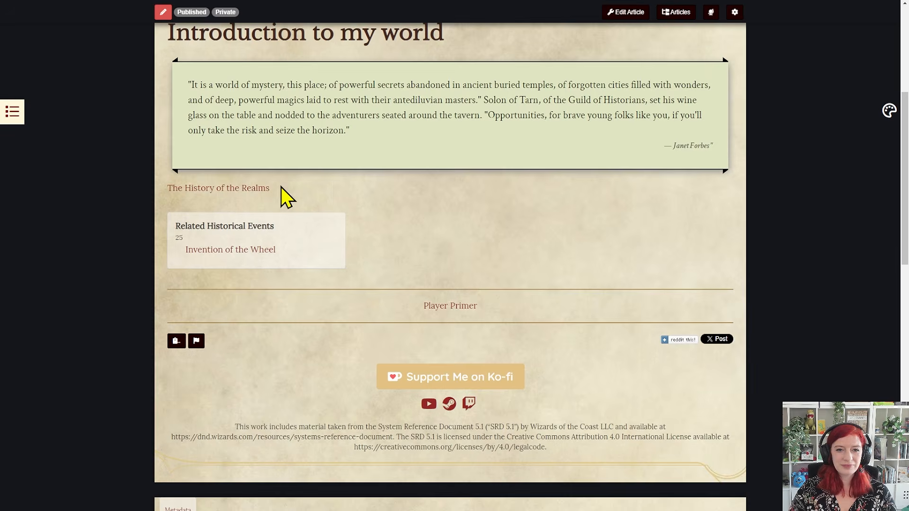
left_click_drag(270, 192, 163, 192)
left_click(301, 193)
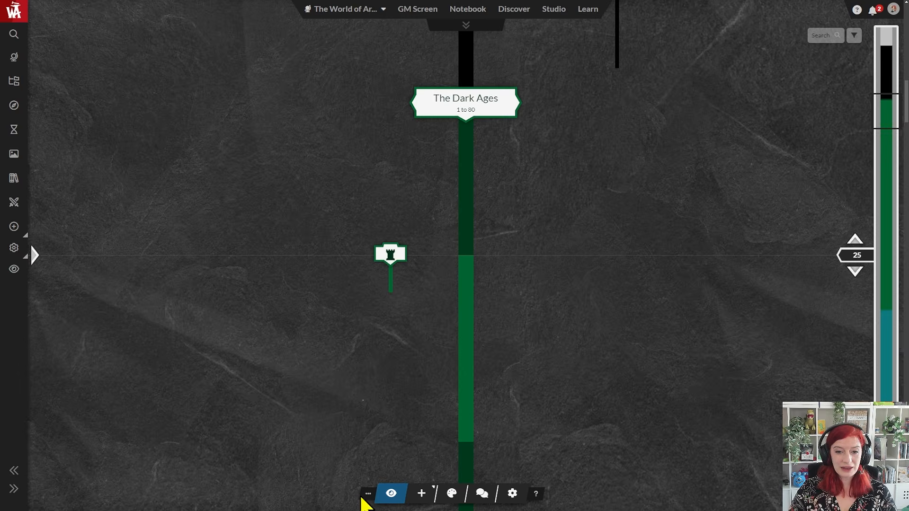
- Copy the timeline link with a custom title, paste it below the quote in the Introduction to my world article, and highlight its title placeholder
left_click(367, 495)
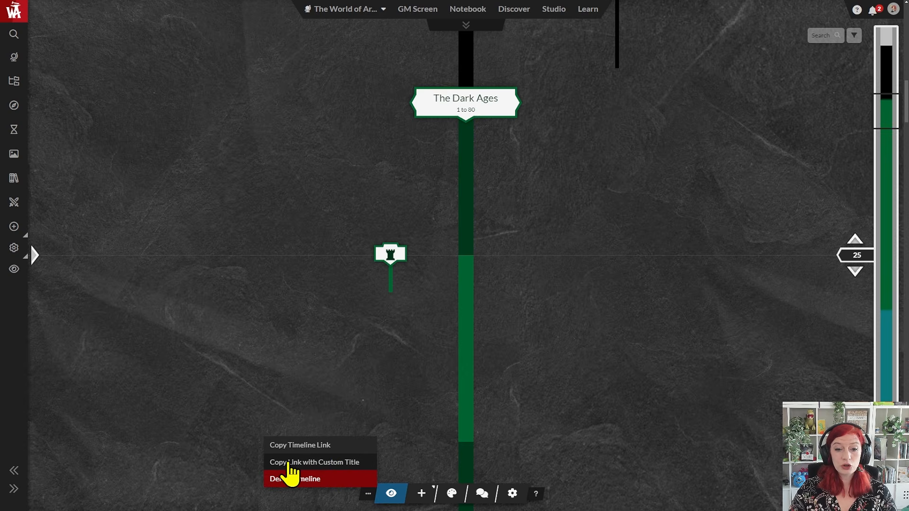
left_click(286, 462)
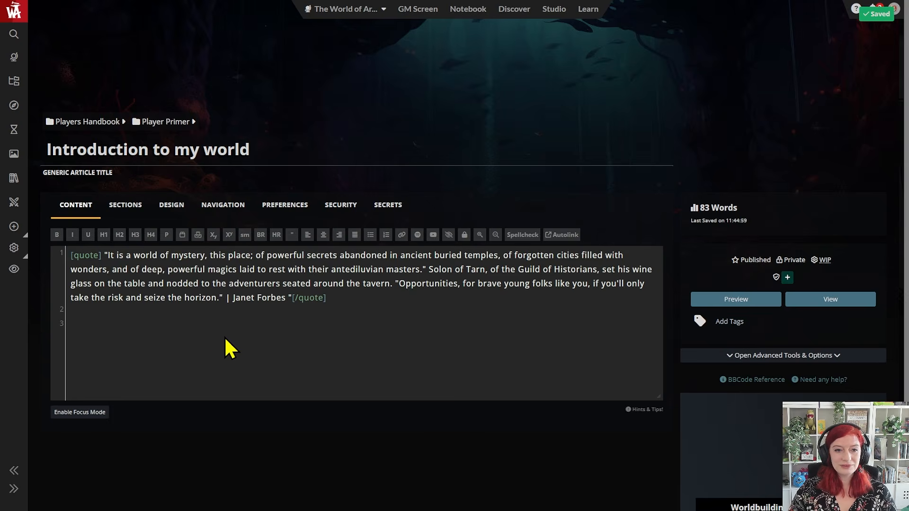
left_click(225, 338)
key("ctrl+v")
left_click_drag(290, 325, 350, 326)
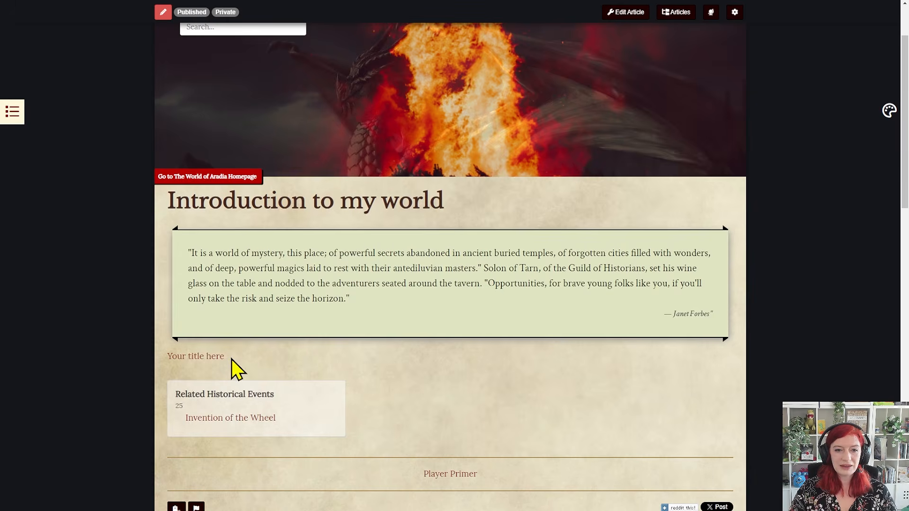
- Replace the timeline link below the quote in the Introduction to my world article with a historical event link, and view the article
left_click_drag(225, 358, 164, 362)
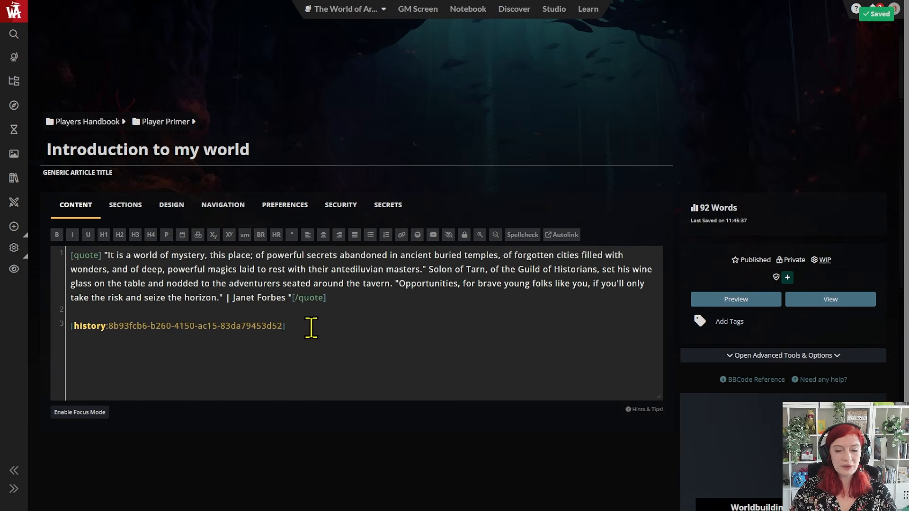
left_click(829, 300)
left_click_drag(258, 440, 162, 445)
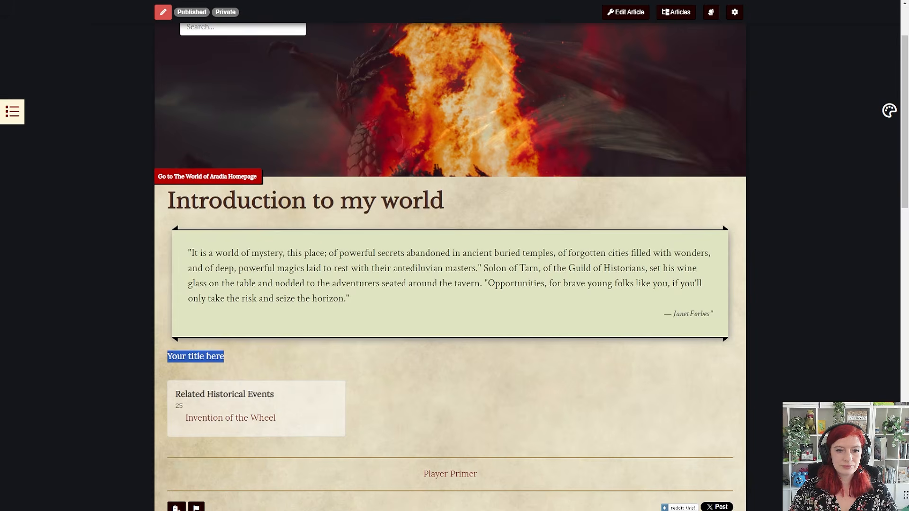
- Inspect the Related Historical Events box on the Introduction to my world article page, including its Invention of the Wheel entry
left_click(435, 369)
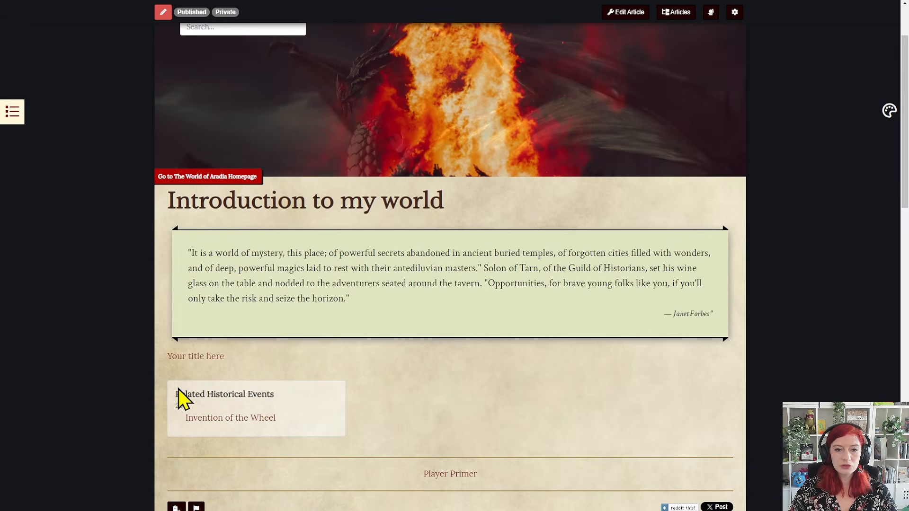
mouse_move(285, 392)
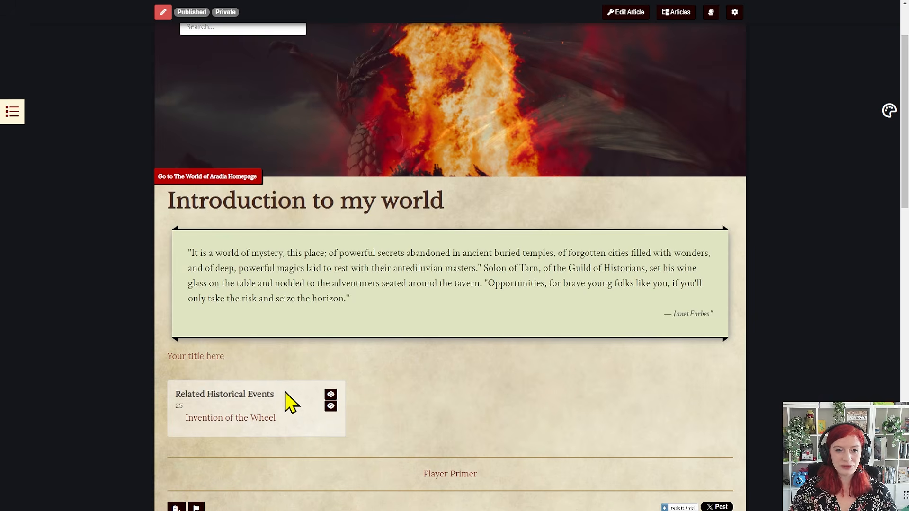
left_click_drag(467, 209, 114, 209)
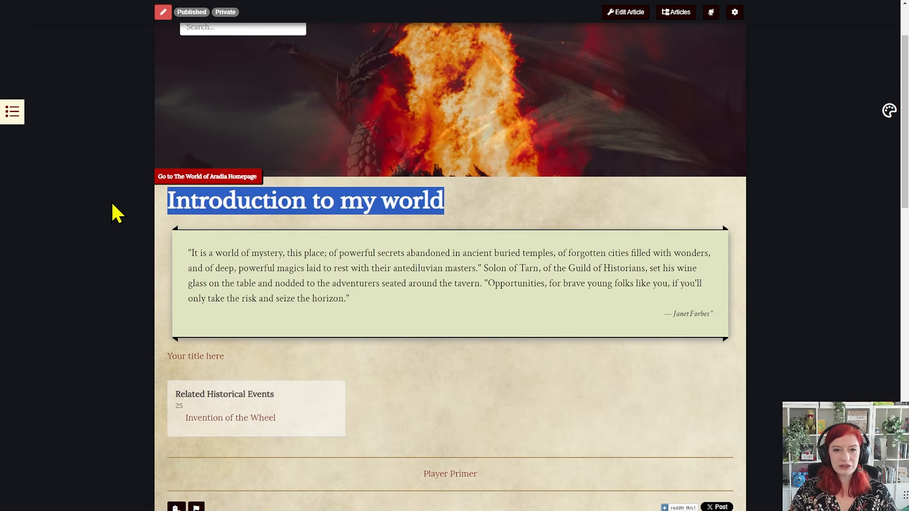
left_click(429, 418)
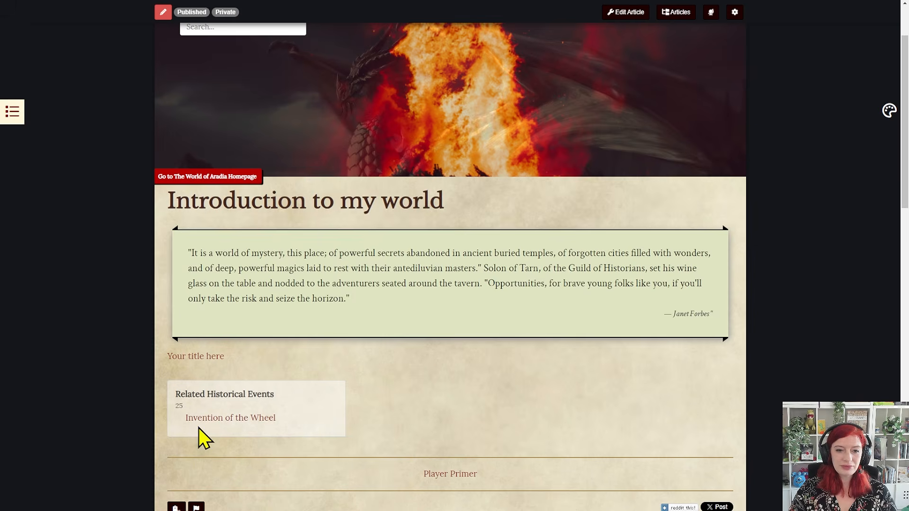
mouse_move(203, 426)
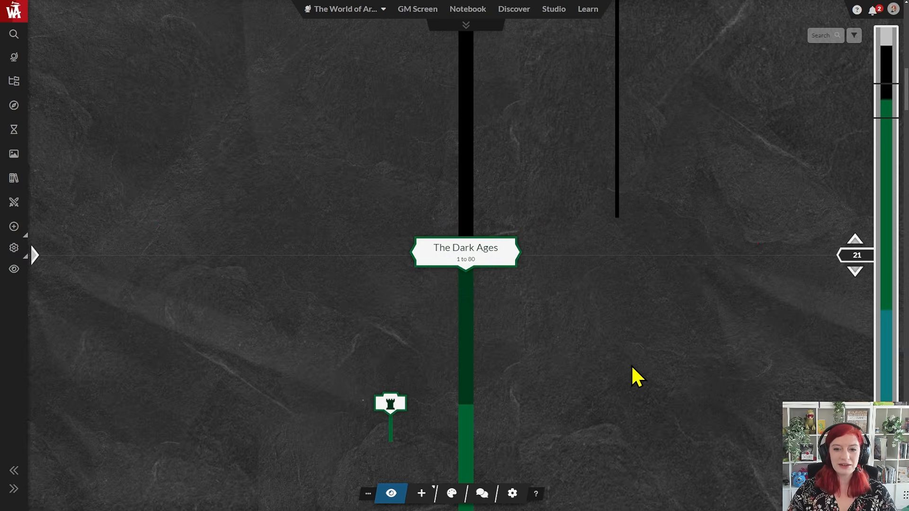
- Try switching the timeline from Timescale to List mode in its settings, and look through the eras and events in that layout
left_click(514, 494)
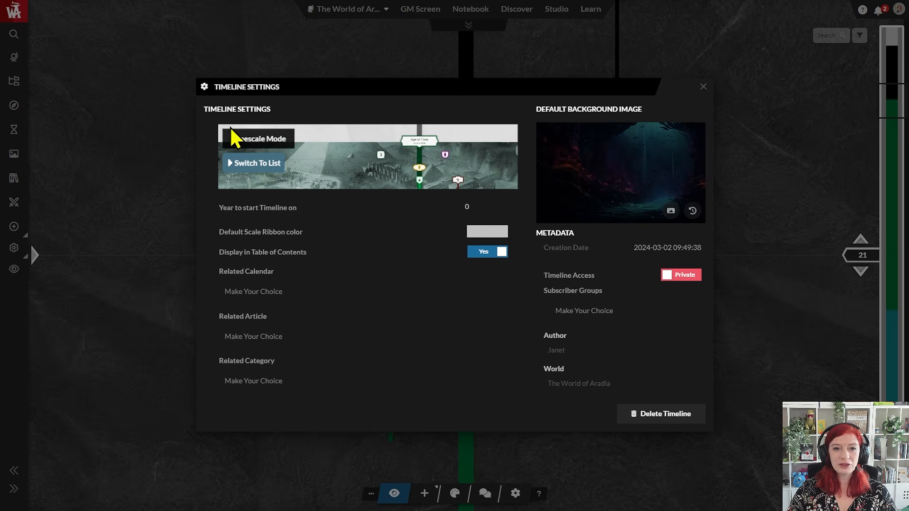
left_click(252, 163)
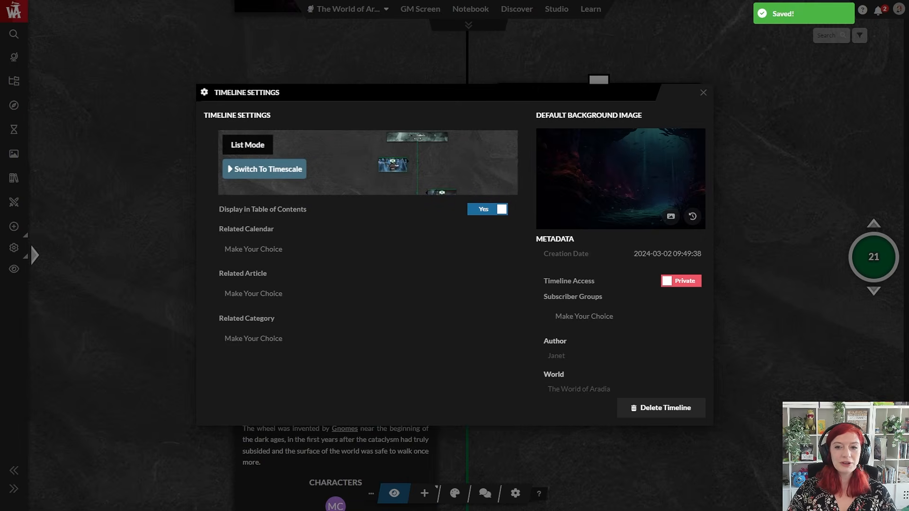
left_click(781, 335)
scroll(695, 205, "down", 2)
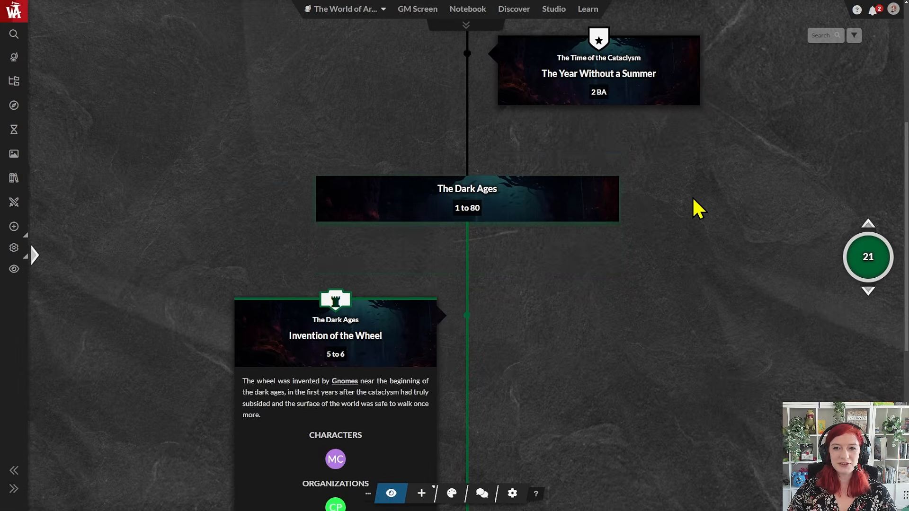
scroll(661, 269, "down", 4)
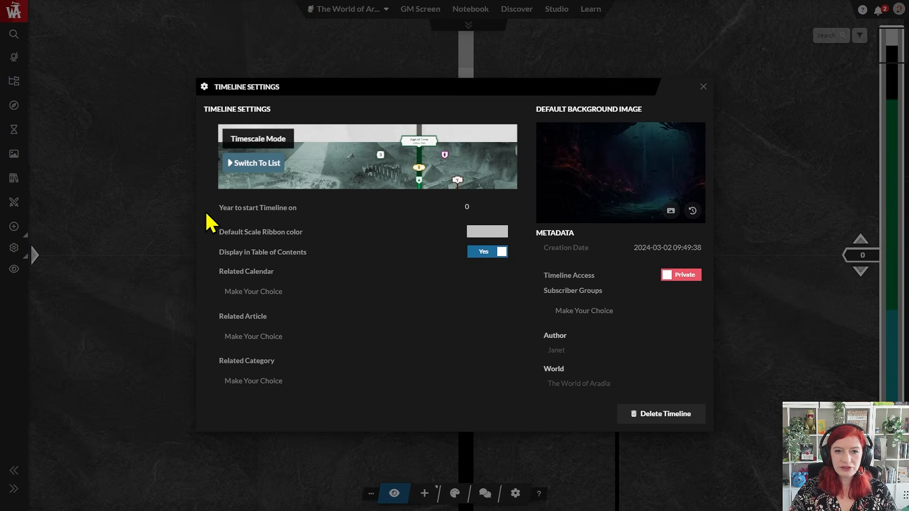
- Inspect the timeline's start year and default scale ribbon color settings, and try turning its display in the table of contents off and on
left_click_drag(216, 210, 308, 211)
left_click(312, 216)
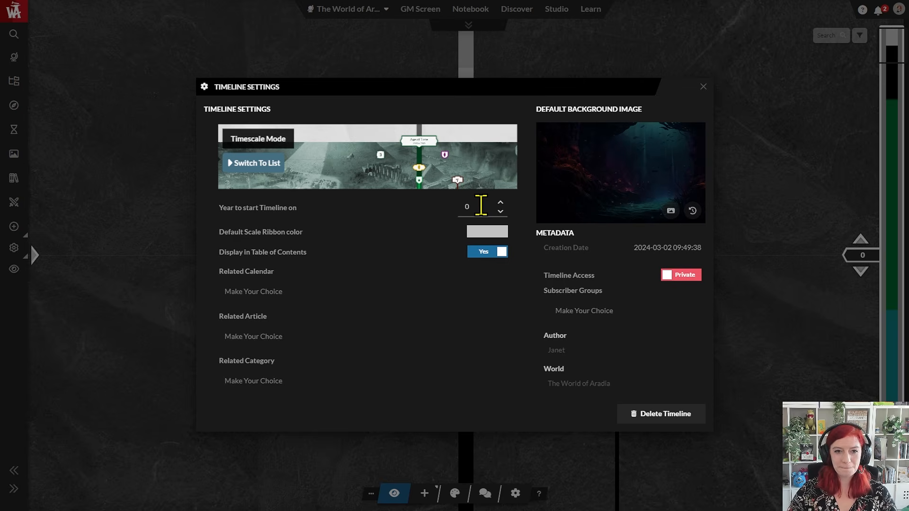
left_click(480, 233)
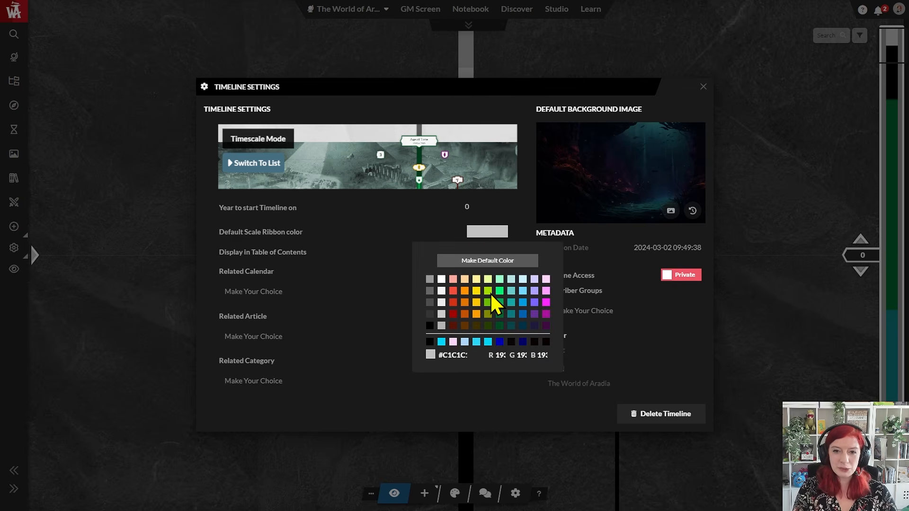
left_click(393, 262)
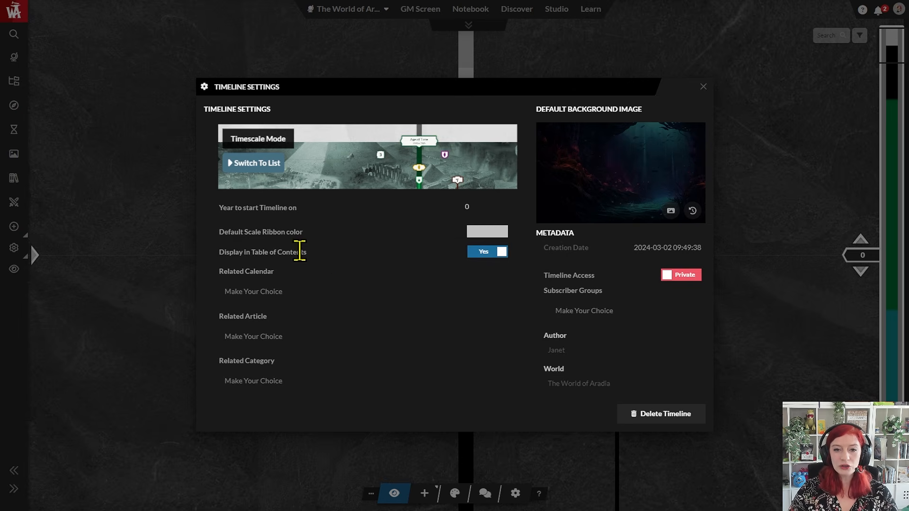
left_click(490, 254)
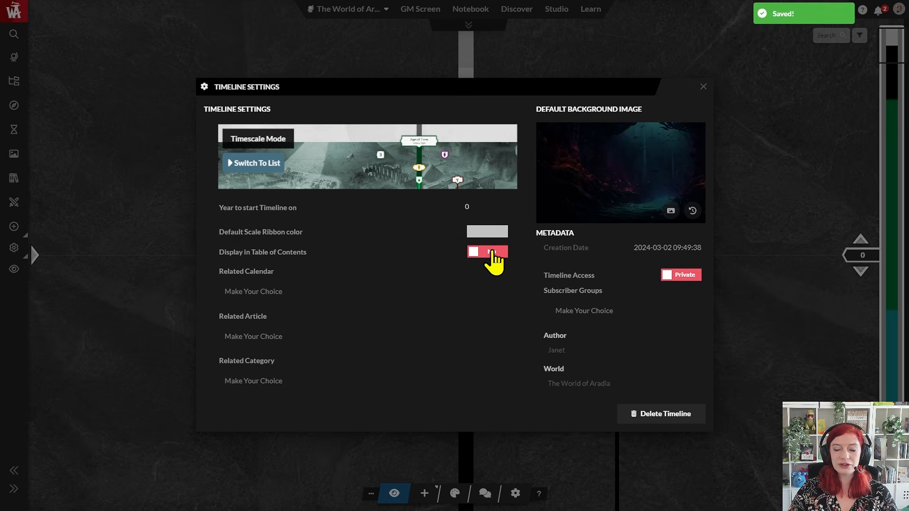
left_click(492, 253)
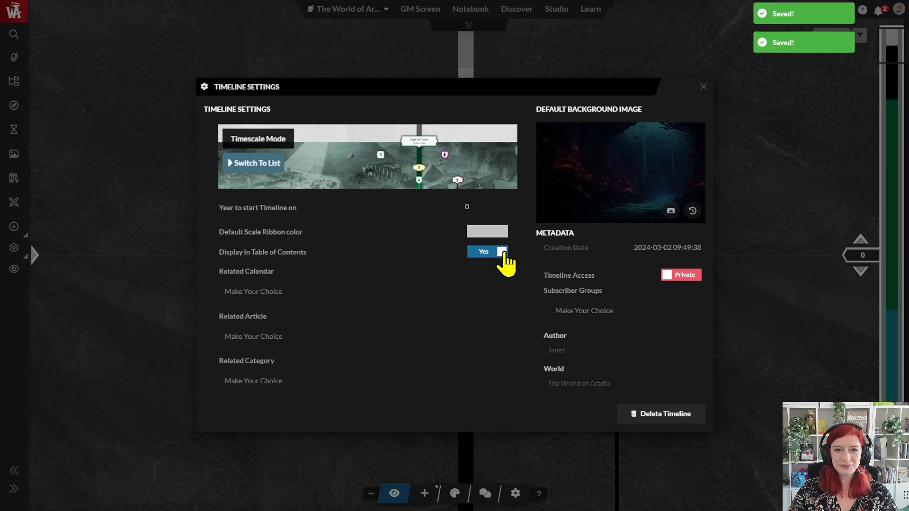
- Examine the choices for the timeline's related calendar, related article and related category without selecting any
left_click(242, 292)
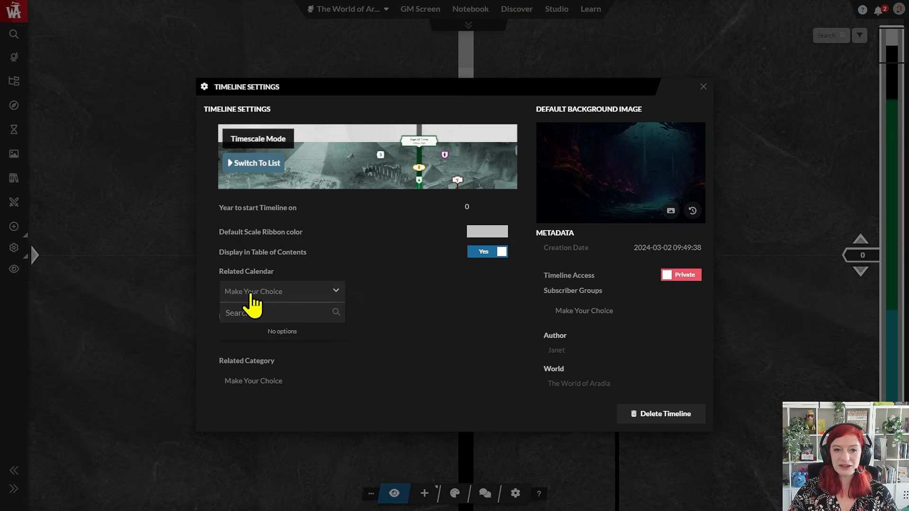
left_click(375, 281)
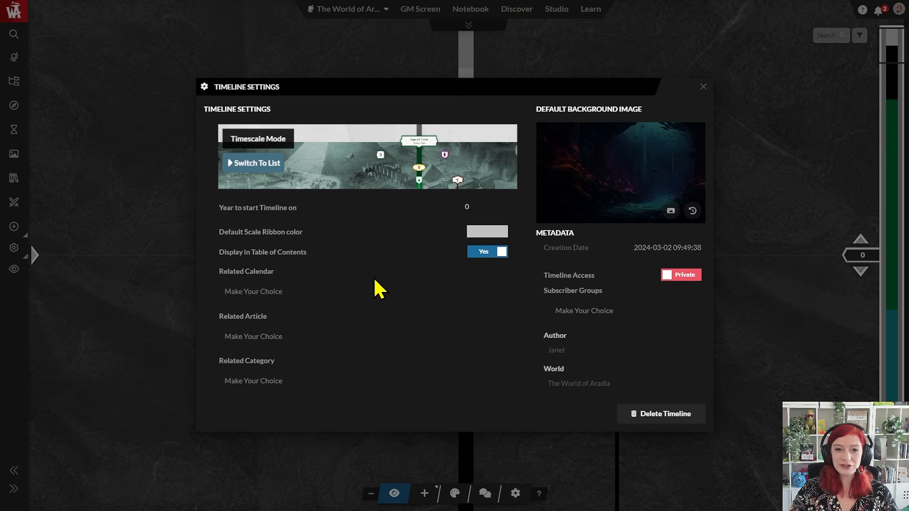
left_click(280, 337)
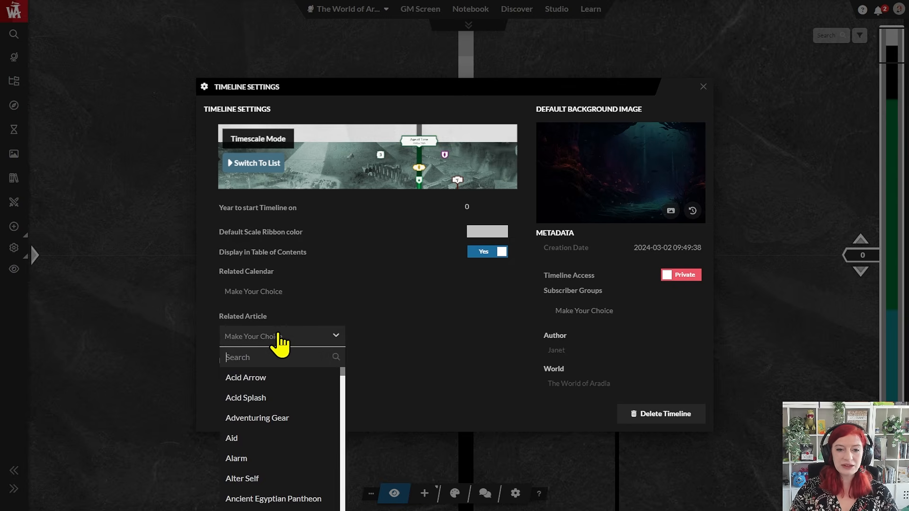
left_click(310, 310)
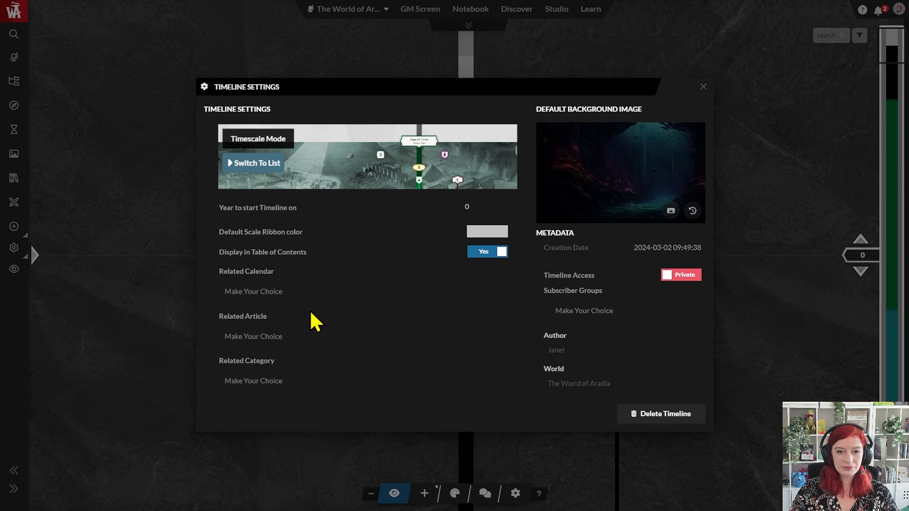
left_click(275, 384)
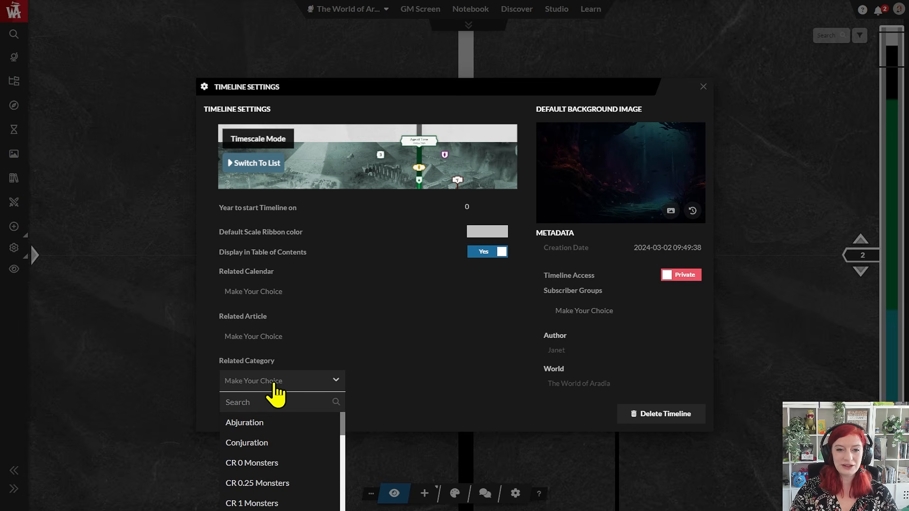
left_click(218, 321)
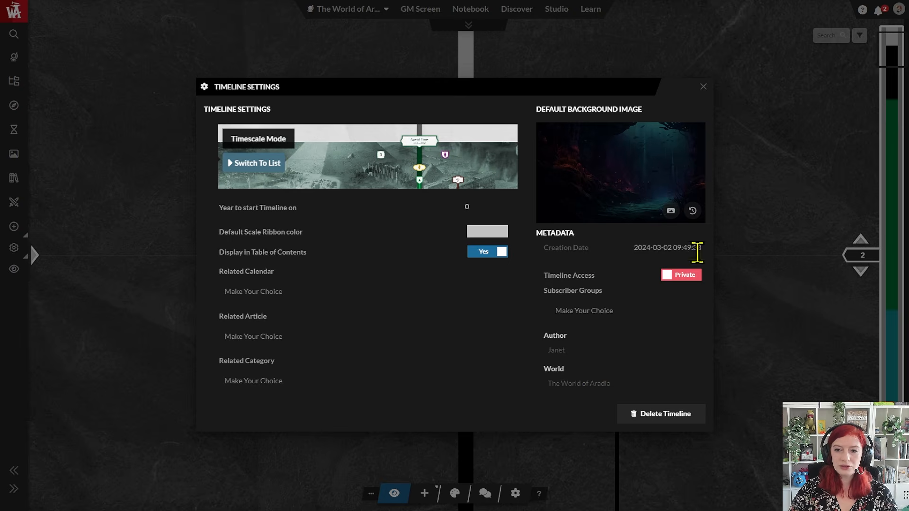
- Try switching the timeline's access to Public and back to Private, and view the available subscriber groups
left_click(691, 277)
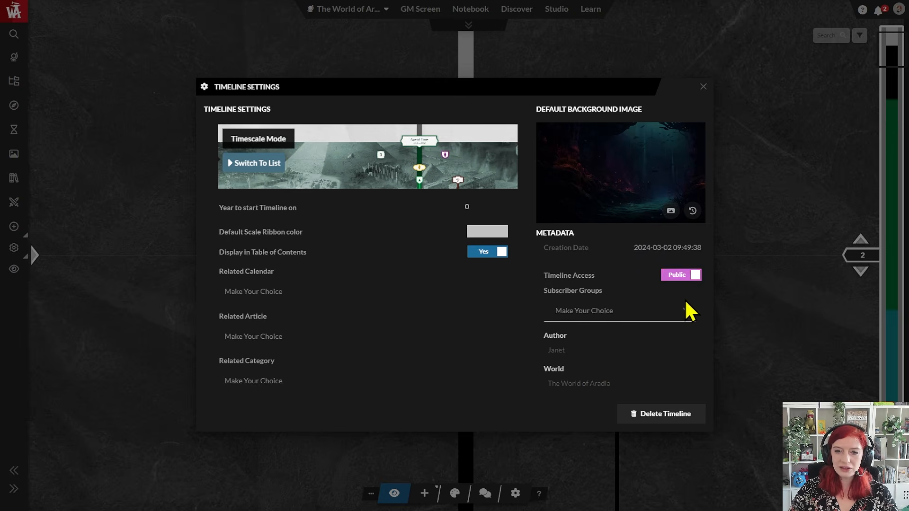
left_click(681, 278)
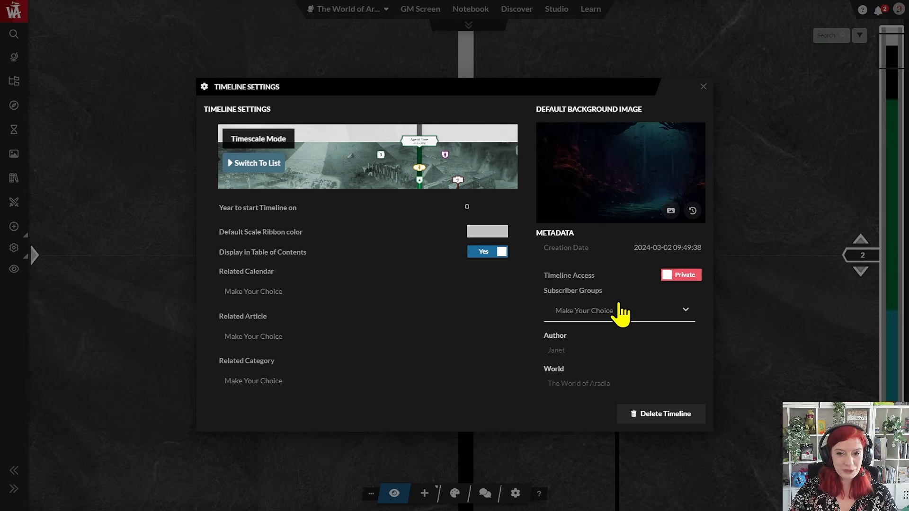
left_click(618, 313)
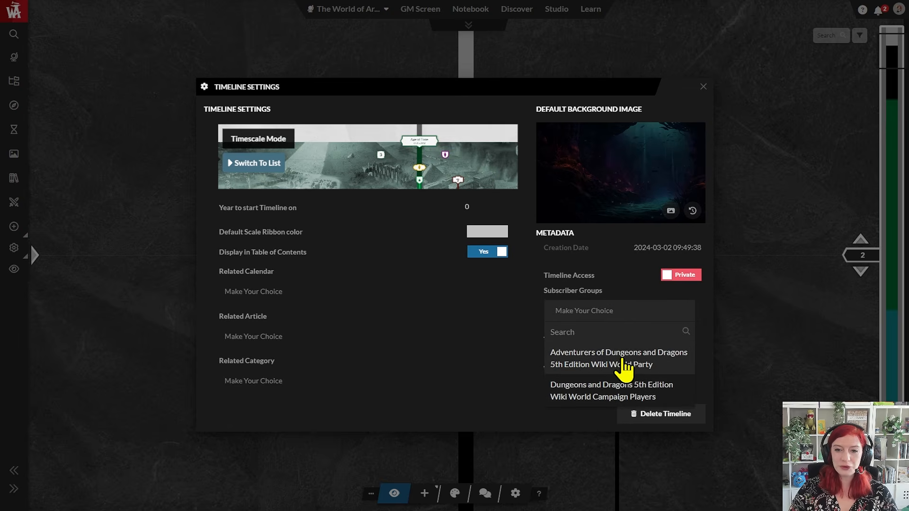
left_click(614, 305)
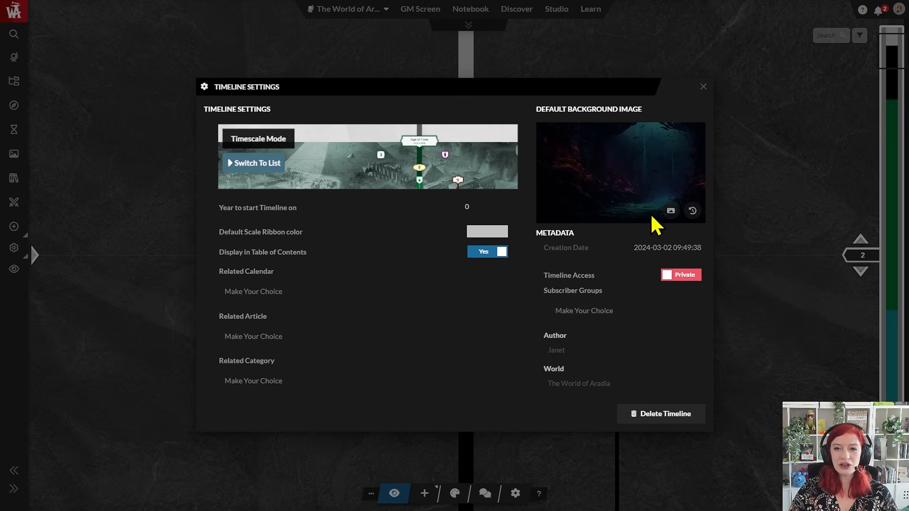
- Try the globe picture as the timeline's default background and a pink petals image for The Dark Ages era, comparing them on the timeline
left_click(670, 211)
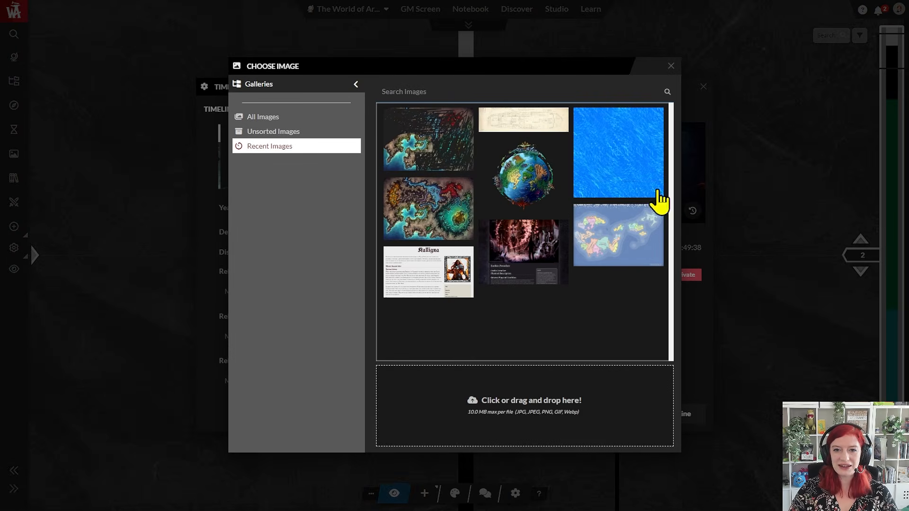
left_click(520, 180)
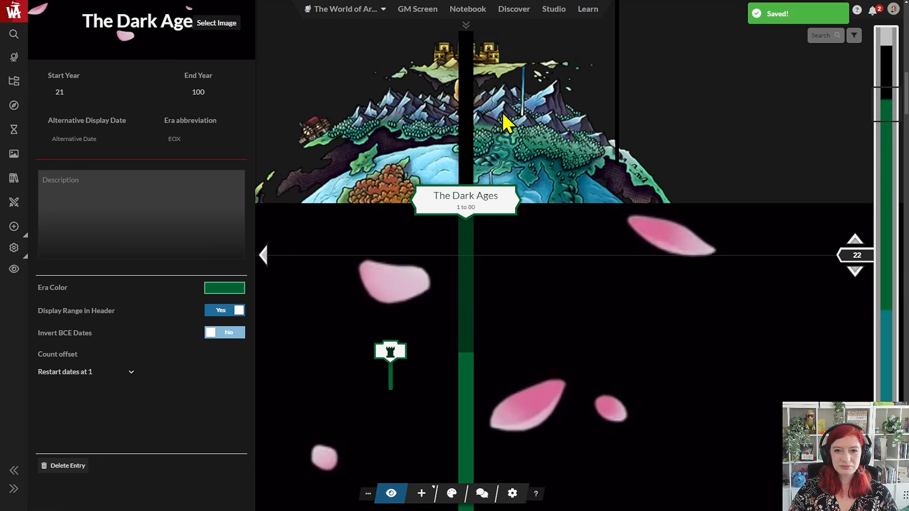
scroll(559, 147, "down", 2)
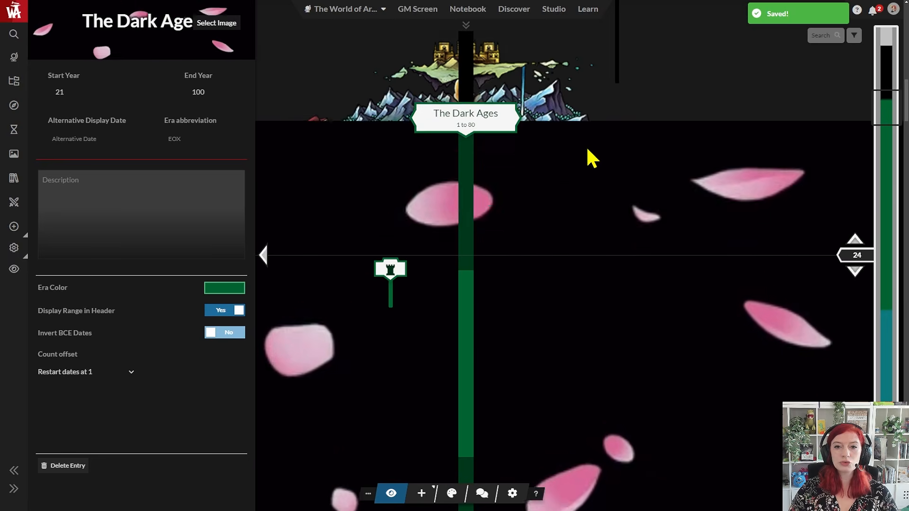
scroll(502, 113, "up", 2)
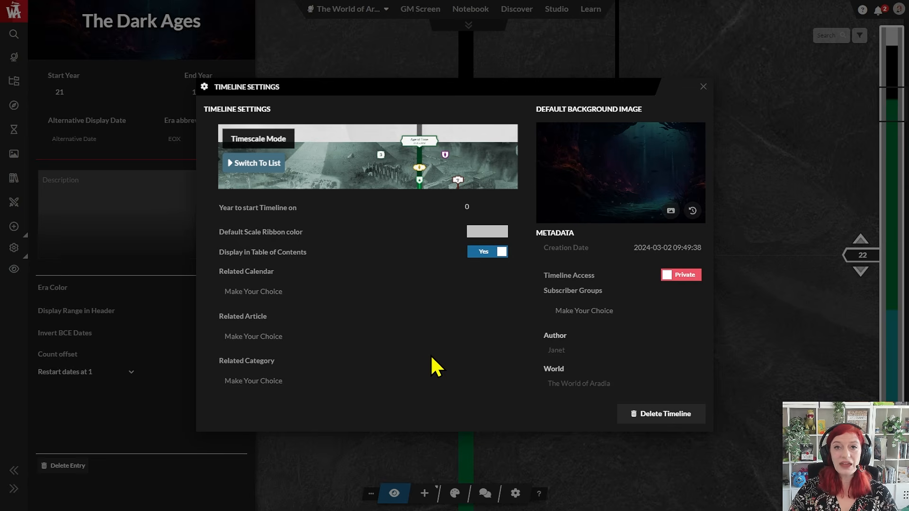
- Inspect the confirmation for deleting the timeline, highlighting its warning about connected eras, and cancel the deletion
left_click(668, 416)
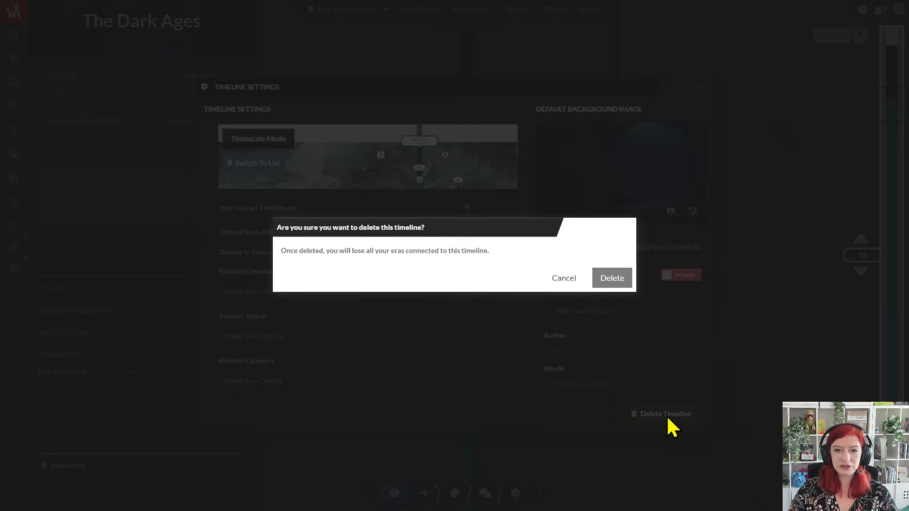
left_click_drag(490, 250, 282, 255)
left_click(323, 265)
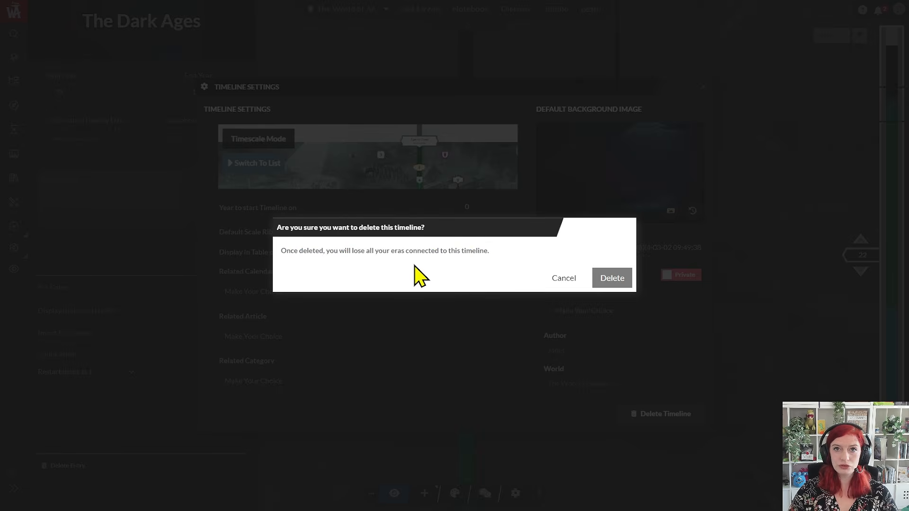
left_click(561, 280)
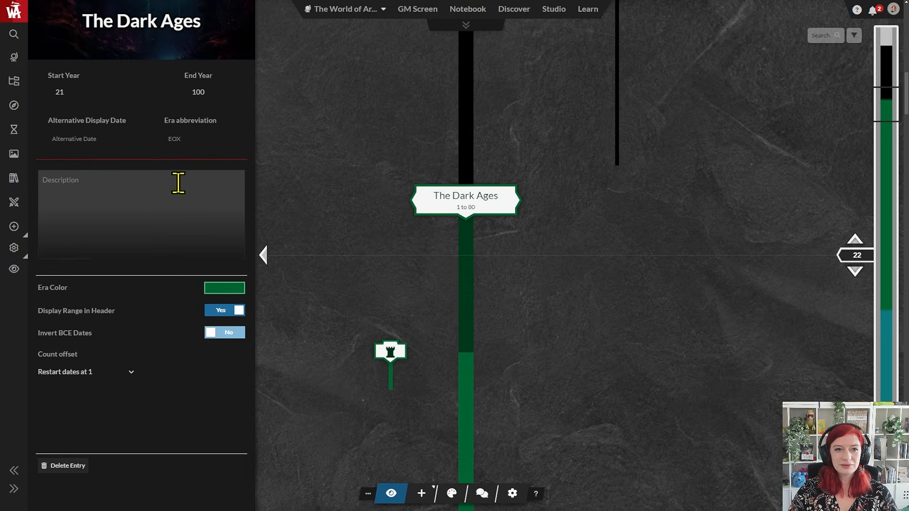
- Go to Timelines & Chronicles and open the list of all events under Standard Timelines
left_click(15, 133)
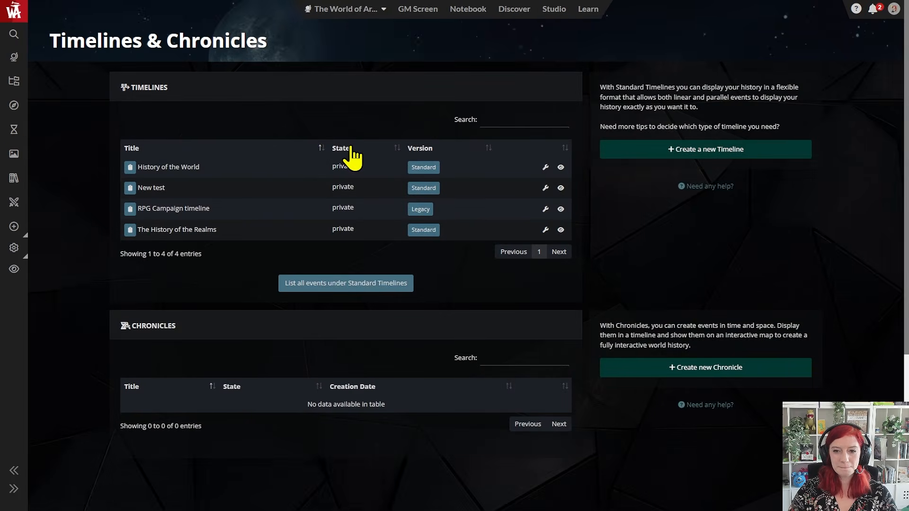
left_click(361, 284)
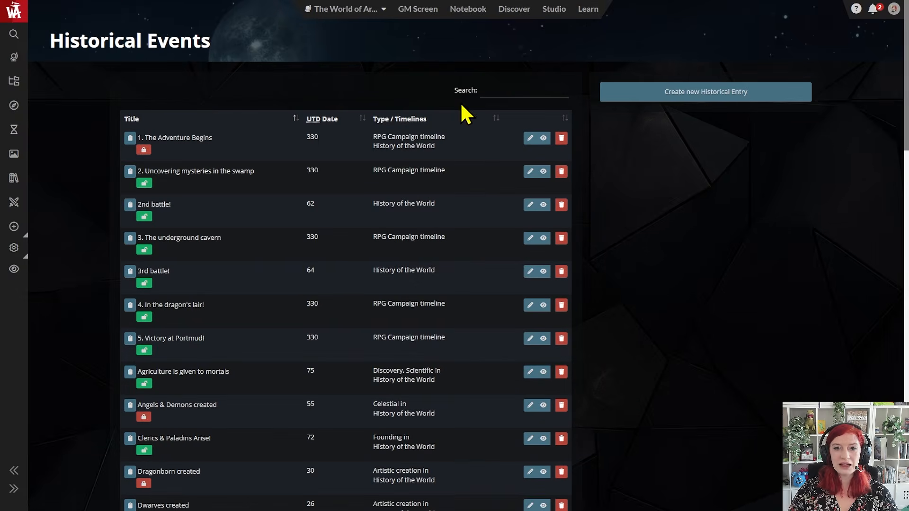
- Open the event "1. The Adventure Begins" for editing and view the timelines it can be assigned to
left_click_drag(905, 38, 758, 159)
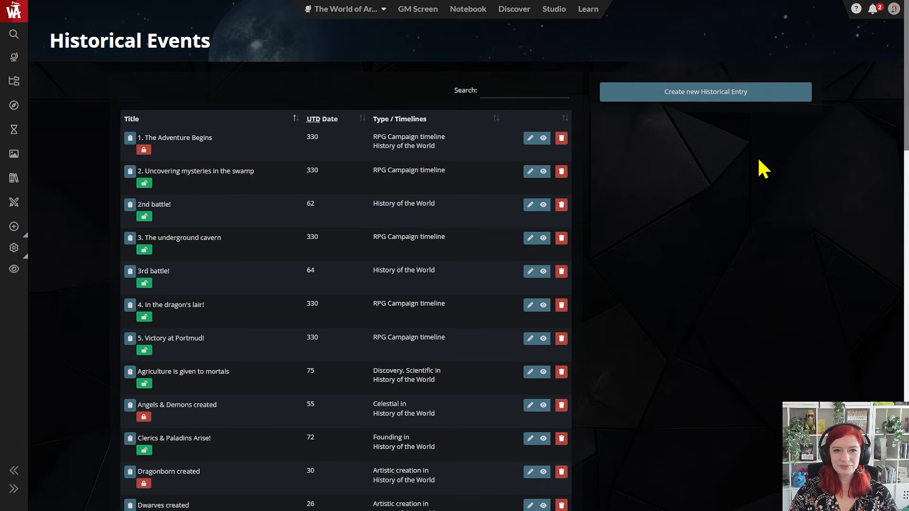
left_click(530, 138)
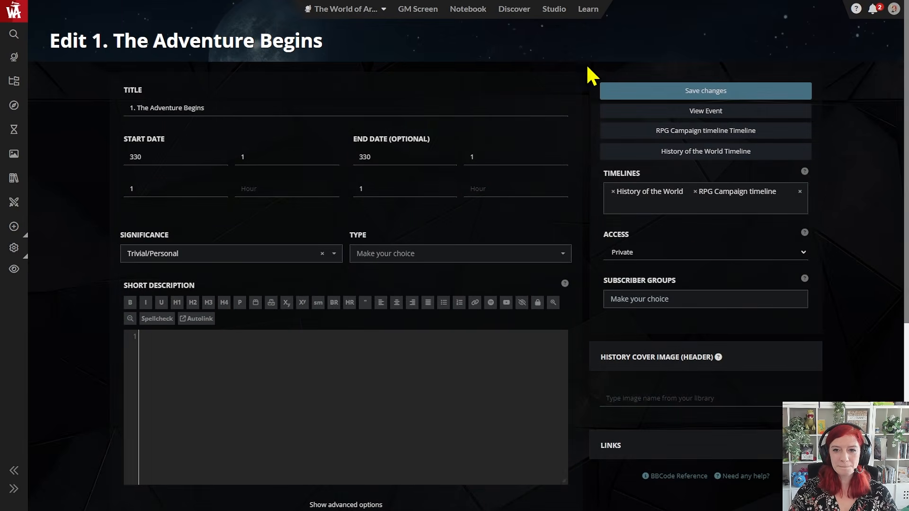
left_click(672, 206)
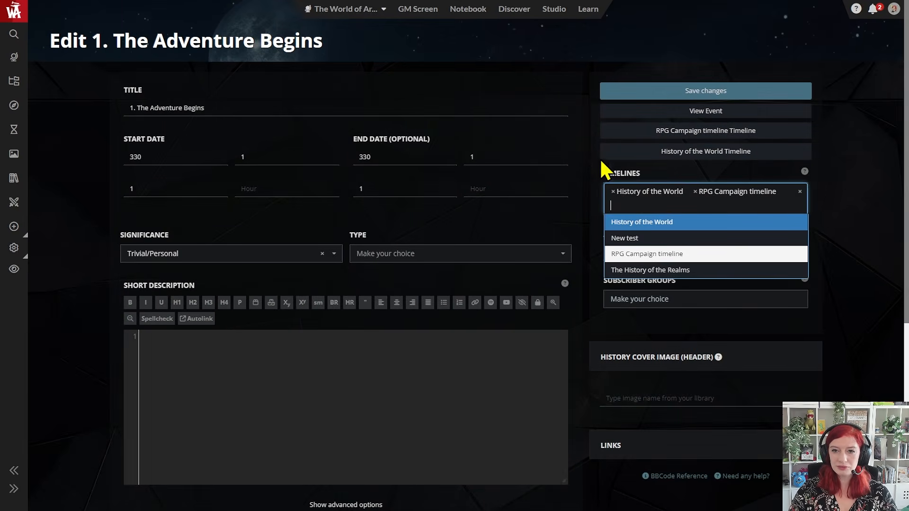
left_click(592, 129)
left_click_drag(906, 49, 903, 86)
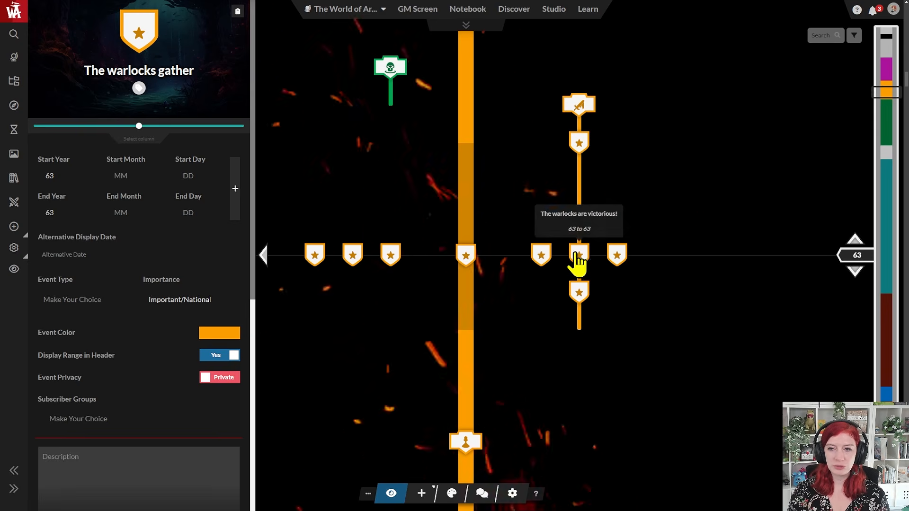
- Move the year 63 warlock events into the column of the Second Mortals Revolt so they stack on one marker
left_click(388, 256)
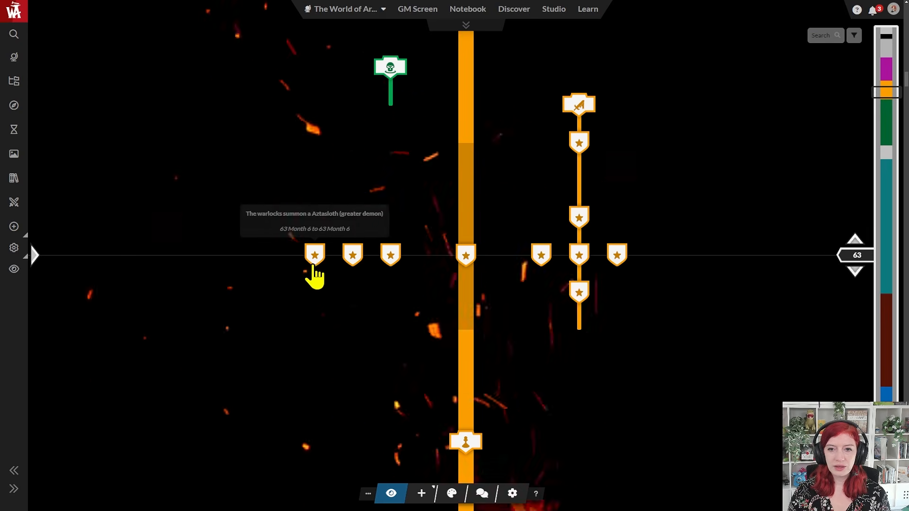
left_click(314, 259)
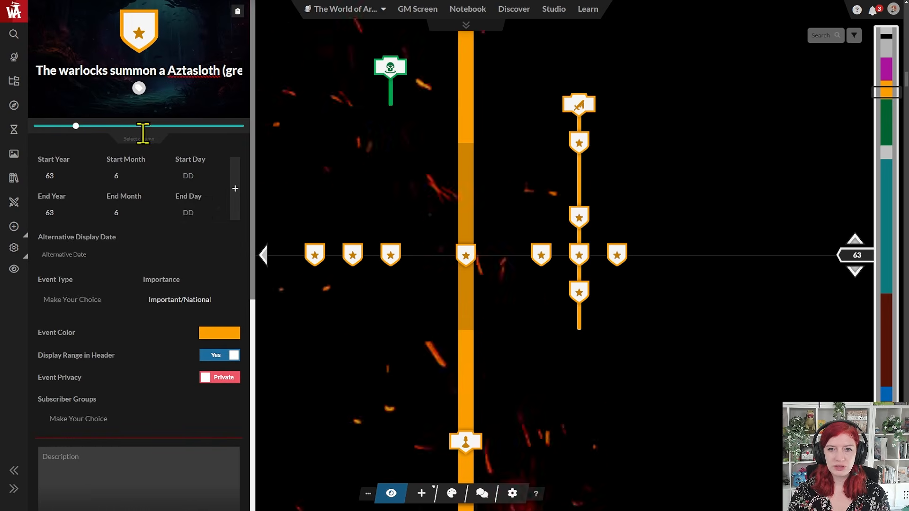
left_click_drag(76, 127, 196, 127)
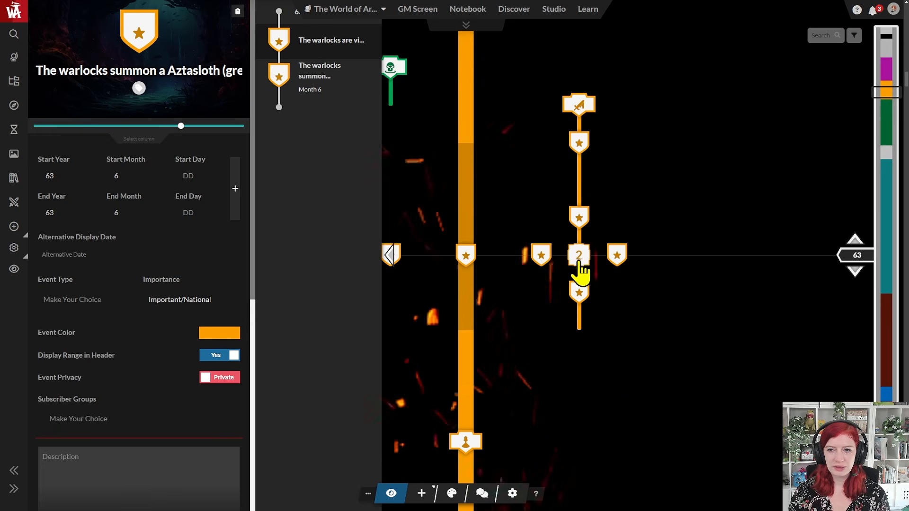
mouse_move(577, 102)
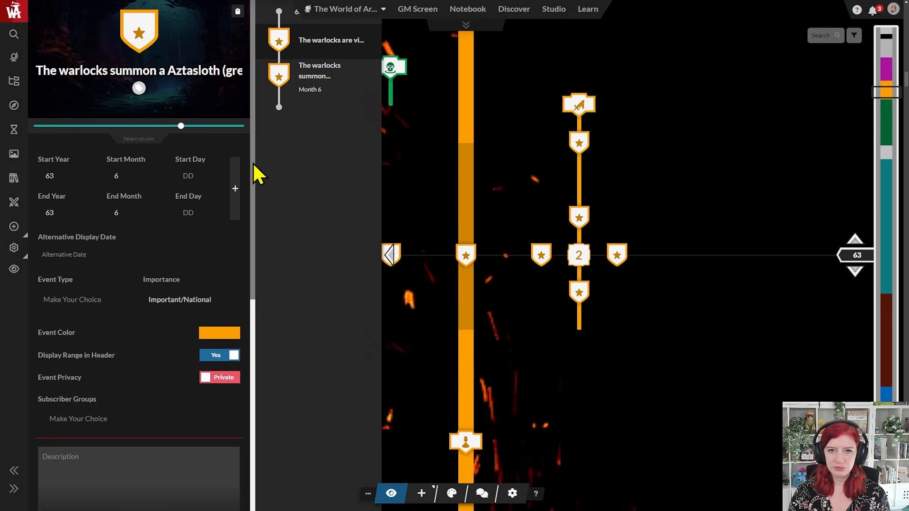
left_click(616, 254)
left_click_drag(201, 126, 181, 126)
left_click(541, 254)
left_click(357, 258)
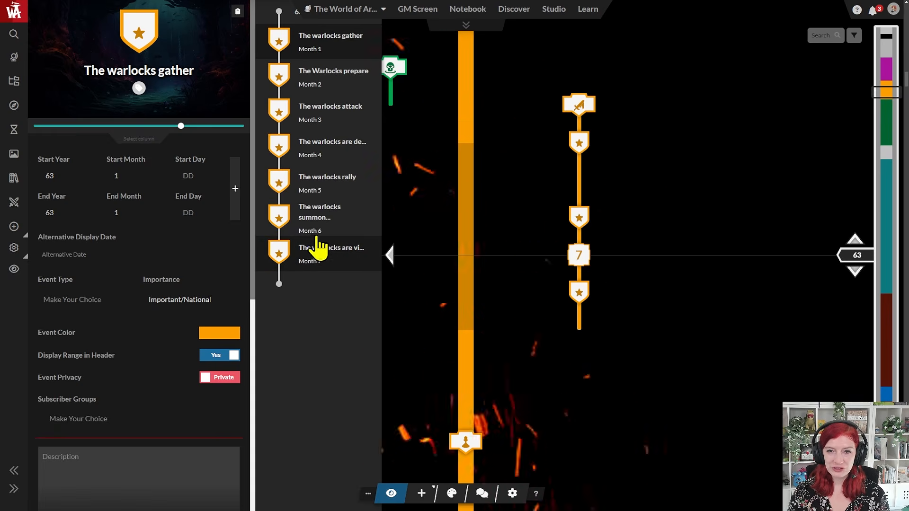
- Leave edit mode and inspect the Second Mortals Revolt, its battles and the list of stacked warlock events in year 63
left_click(393, 501)
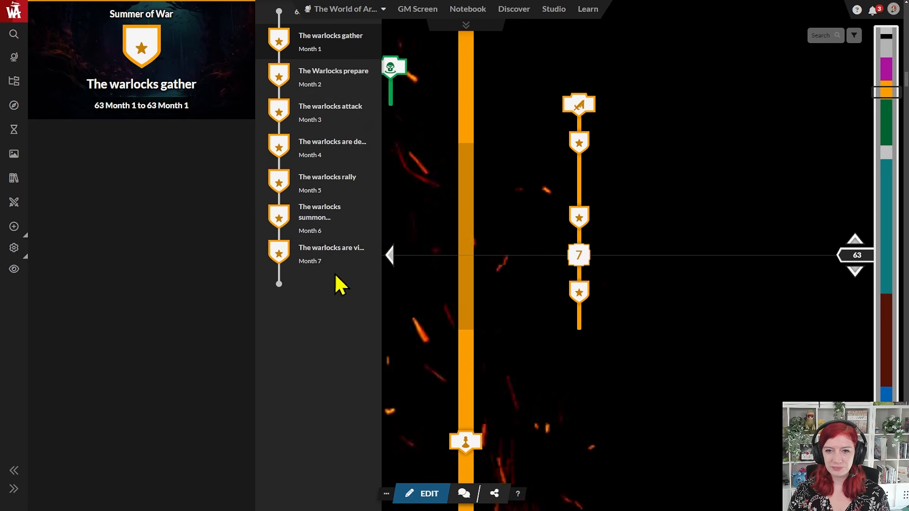
left_click(390, 255)
mouse_move(583, 107)
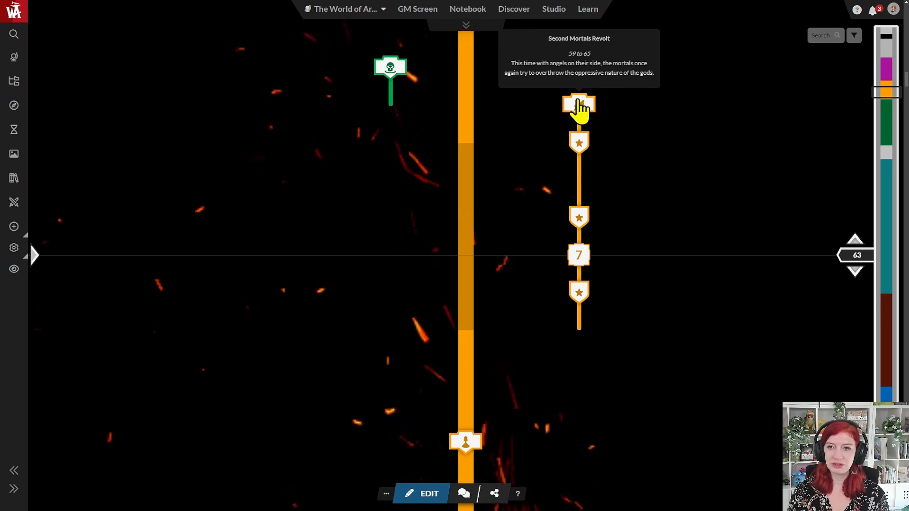
mouse_move(579, 148)
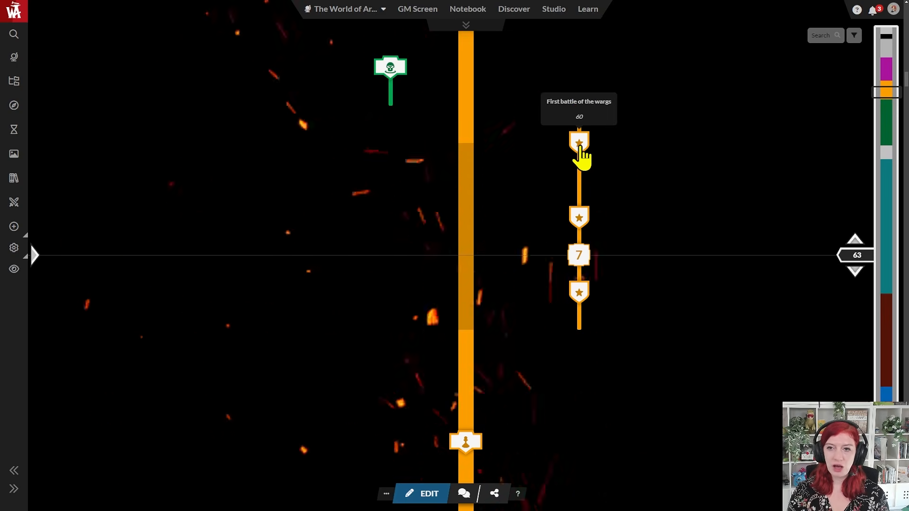
mouse_move(581, 224)
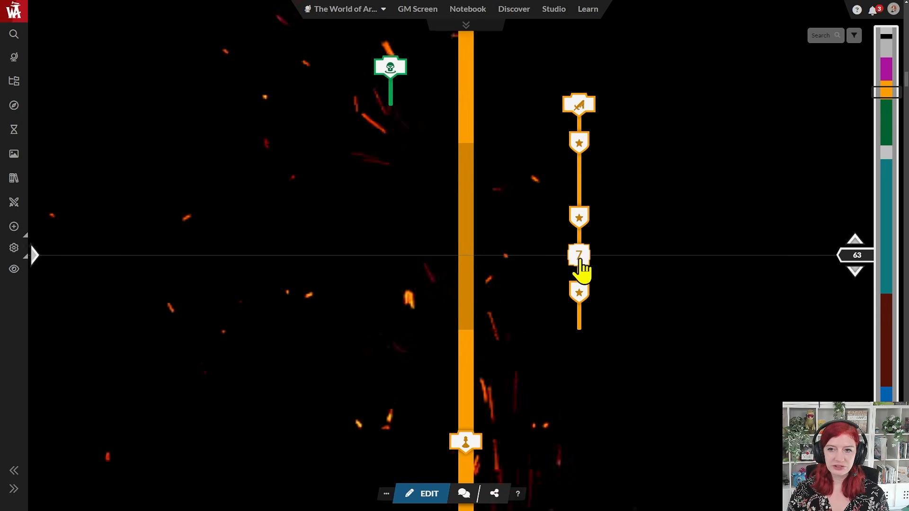
left_click(581, 261)
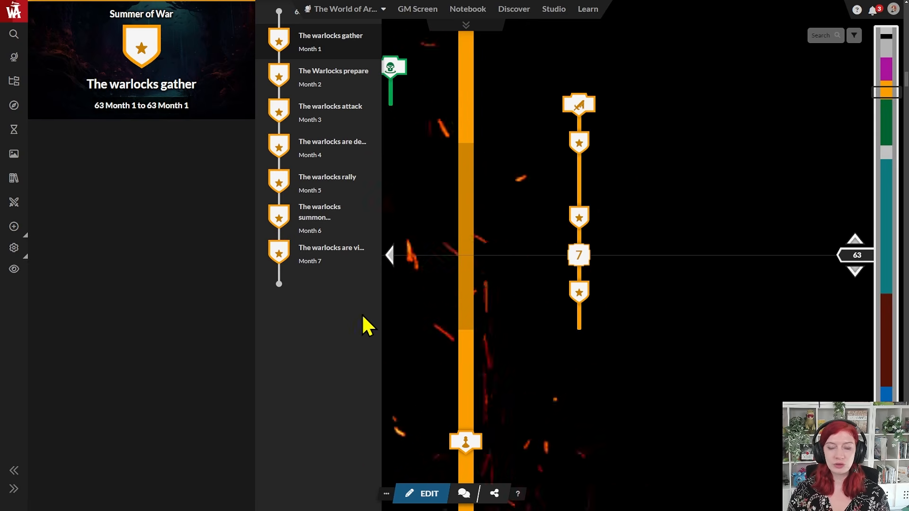
left_click(390, 254)
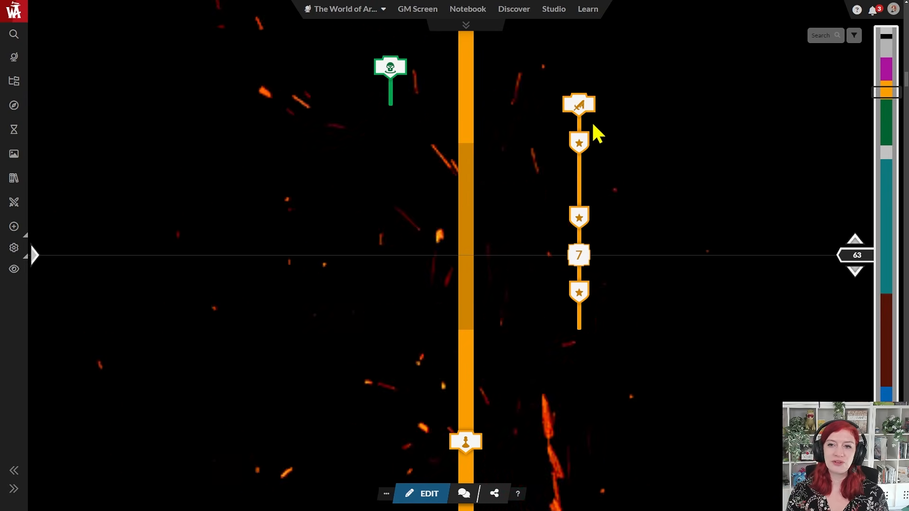
- Review the timeline from the start of the Summer of War era and reopen the stacked warlock events
scroll(509, 209, "up", 1)
scroll(505, 202, "up", 5)
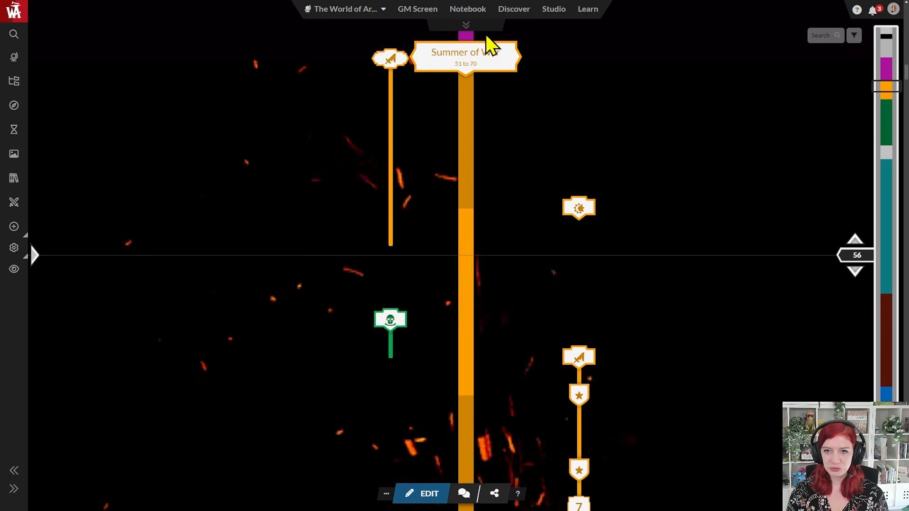
mouse_move(391, 66)
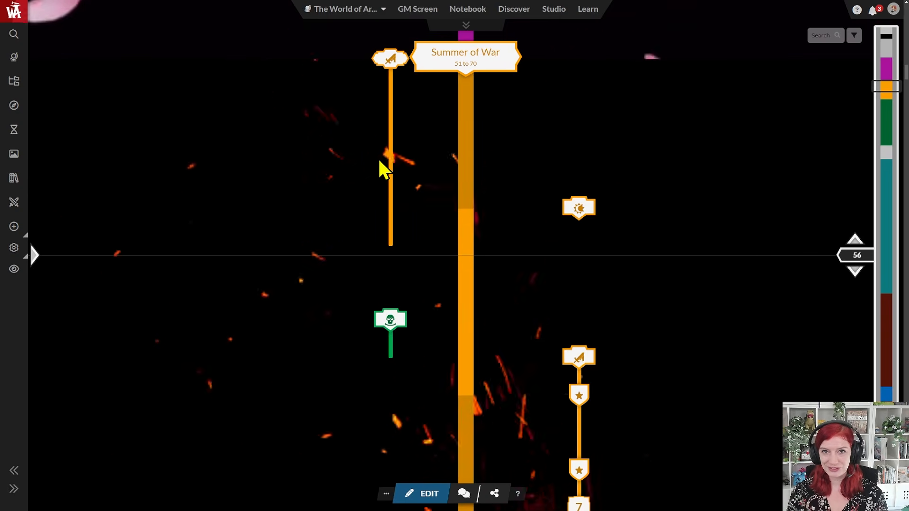
scroll(485, 184, "down", 2)
scroll(587, 350, "down", 2)
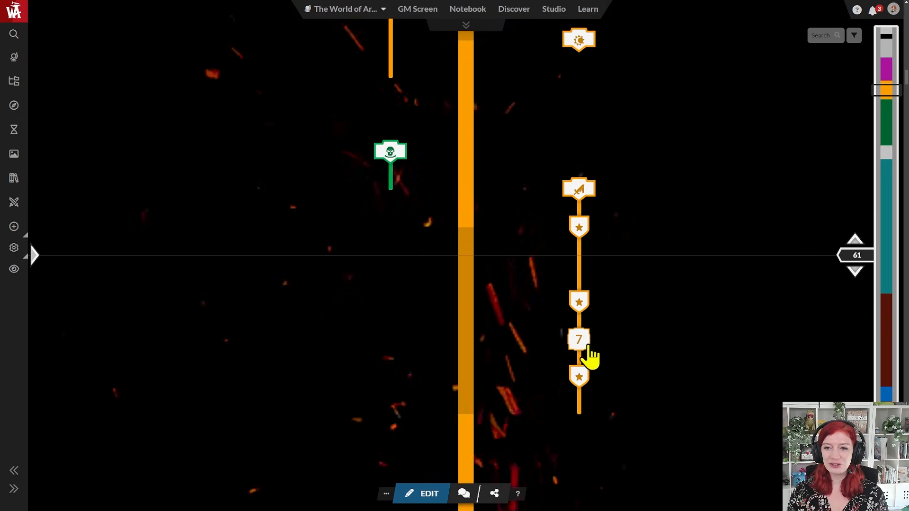
left_click(583, 349)
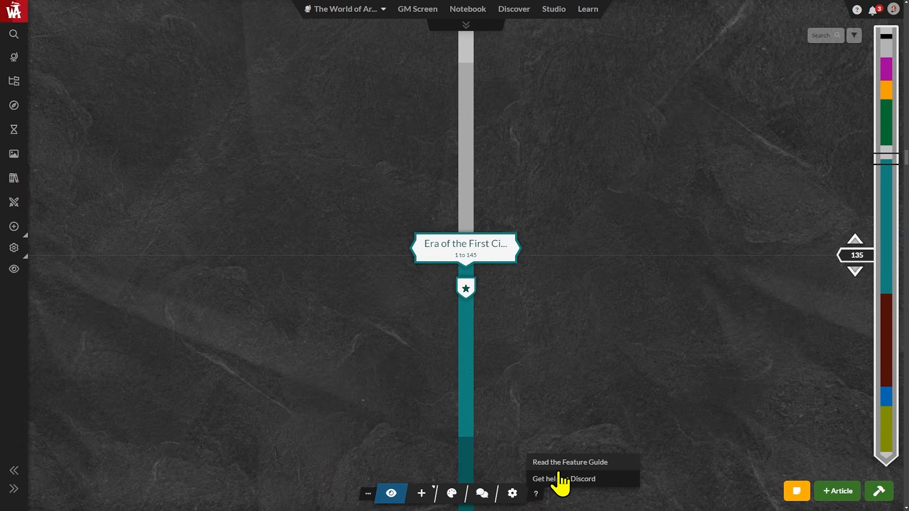
- Open the Feature Guide to Timelines from the timeline's help options and skim its contents
left_click(563, 465)
scroll(450, 256, "down", 5)
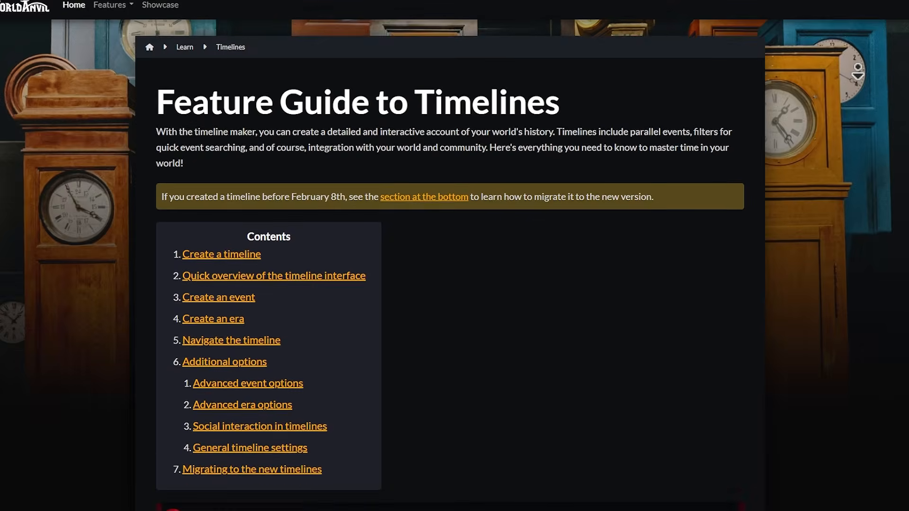
scroll(450, 256, "down", 4)
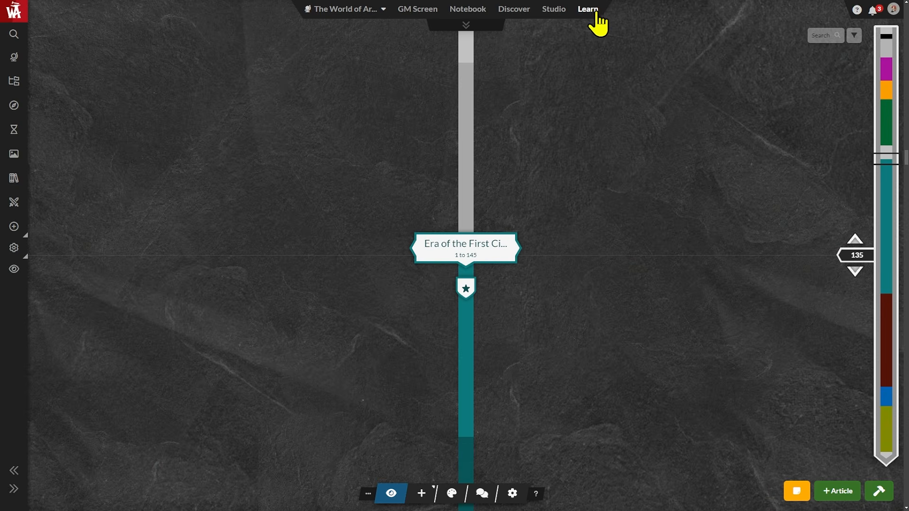
- Open the Learn center and browse its guides on map making, workflows, BBCode and articles
left_click(591, 13)
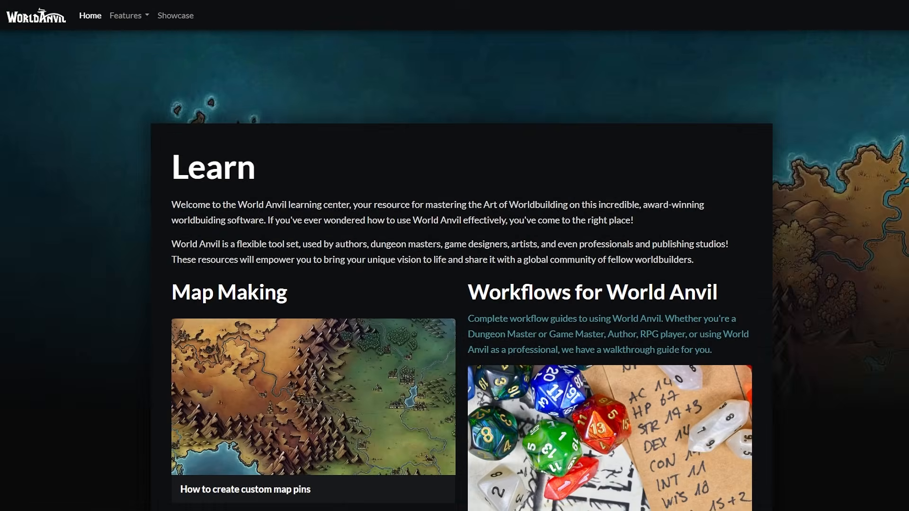
scroll(461, 306, "down", 2)
scroll(462, 305, "down", 2)
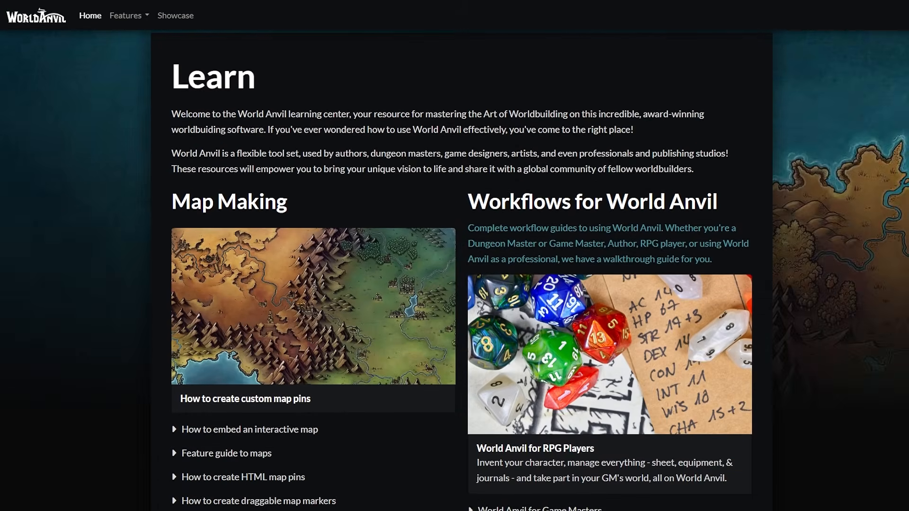
scroll(461, 306, "down", 2)
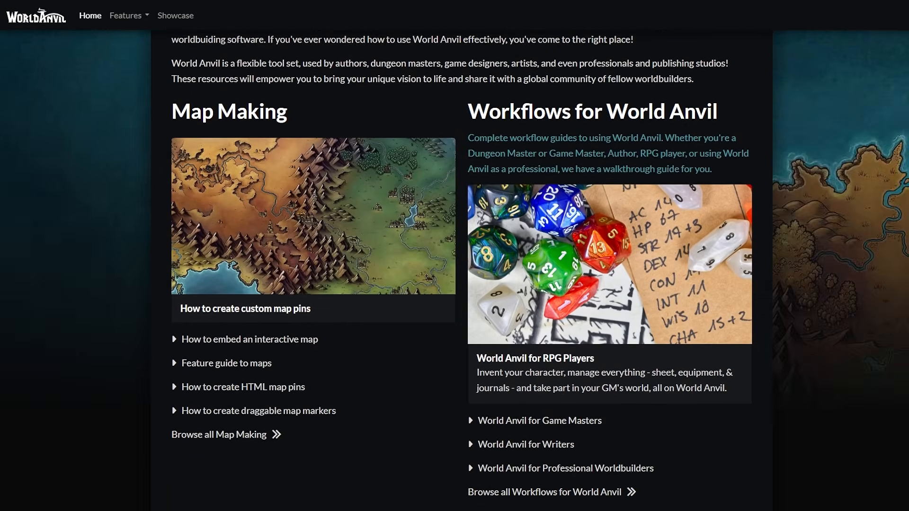
scroll(461, 305, "down", 2)
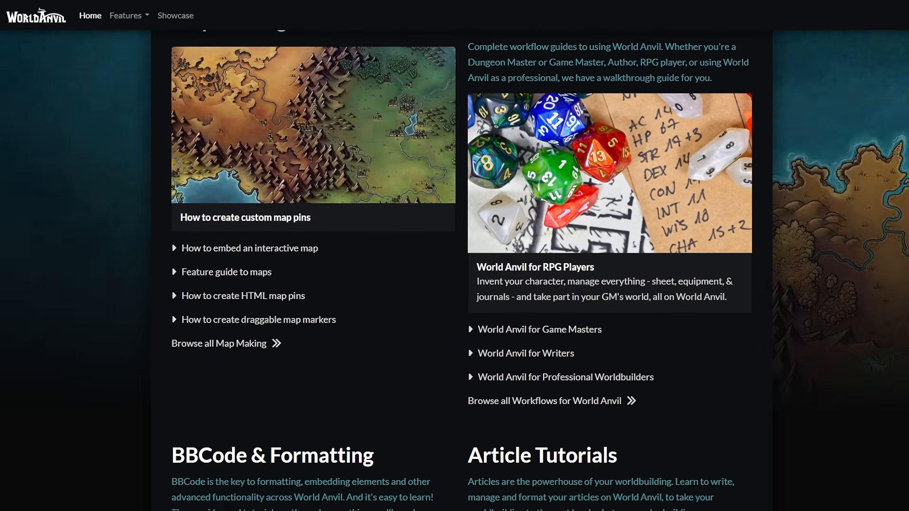